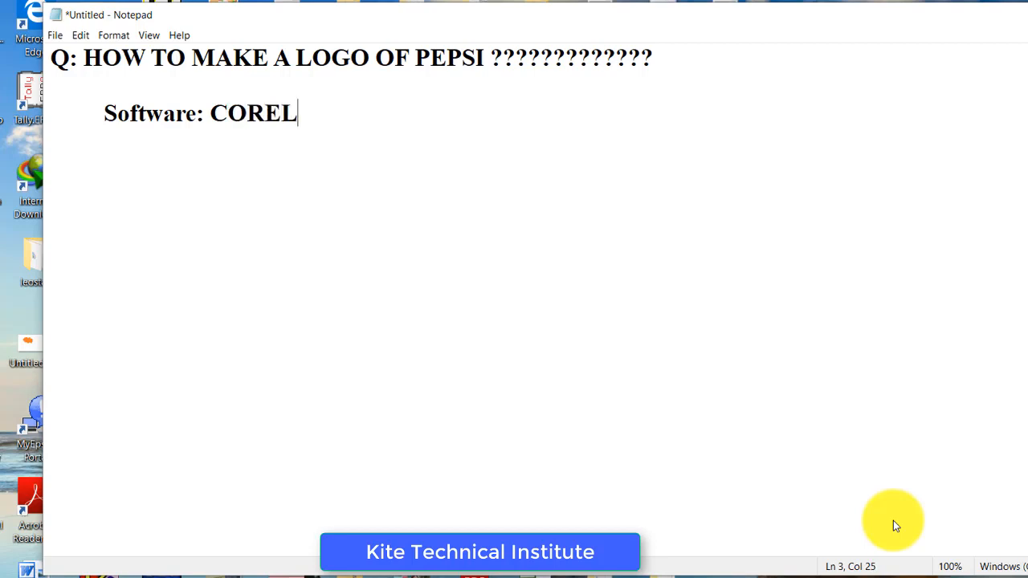
# Step: Complete the software line so it reads "Software: COREL draw 11 (easily available on internet......)"
pyautogui.write('11')
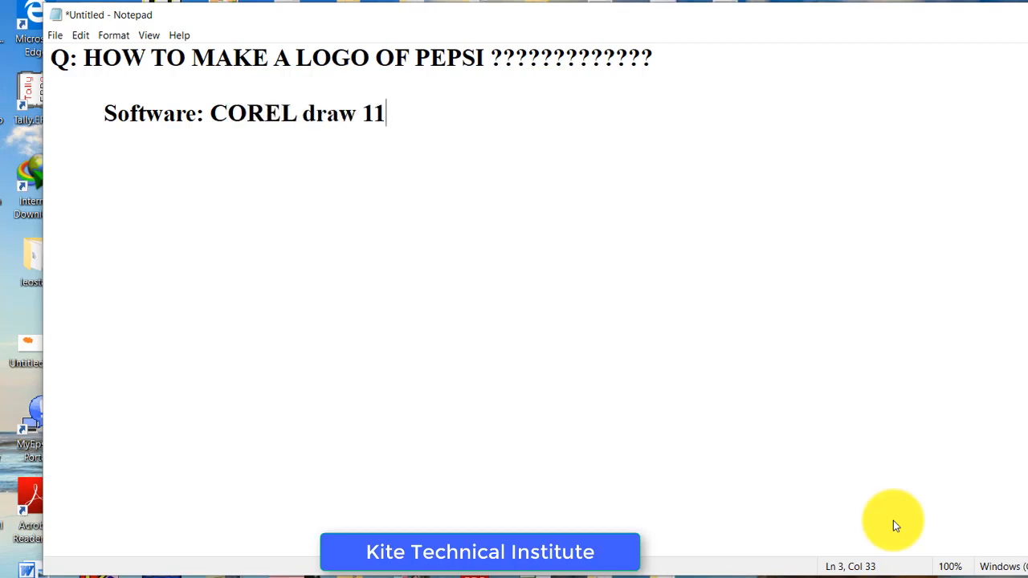
pyautogui.write(' (ea)')
pyautogui.press('Left')
pyautogui.write('sily available ')
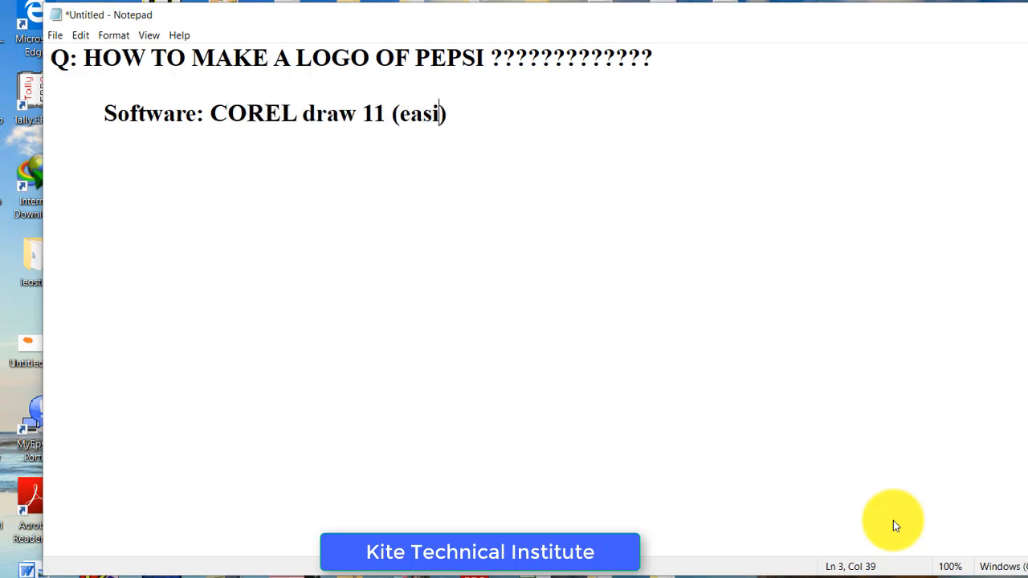
pyautogui.write('on internet......')
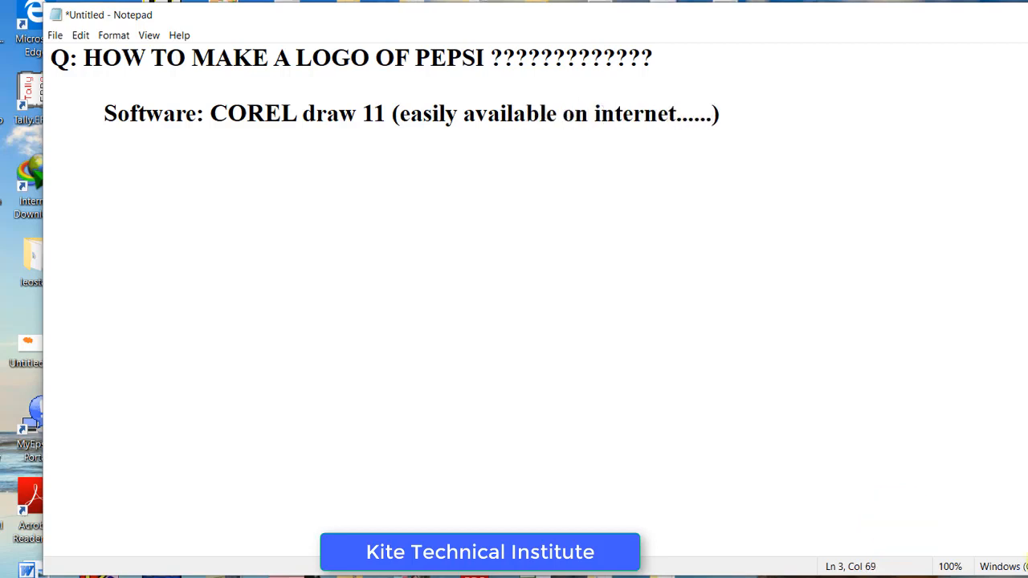
# Step: Add an indented "Advantages:" heading below the software line, with "Corel 11 works in any lite computer(Low configuration)" on its own line beneath it
pyautogui.click(733, 120)
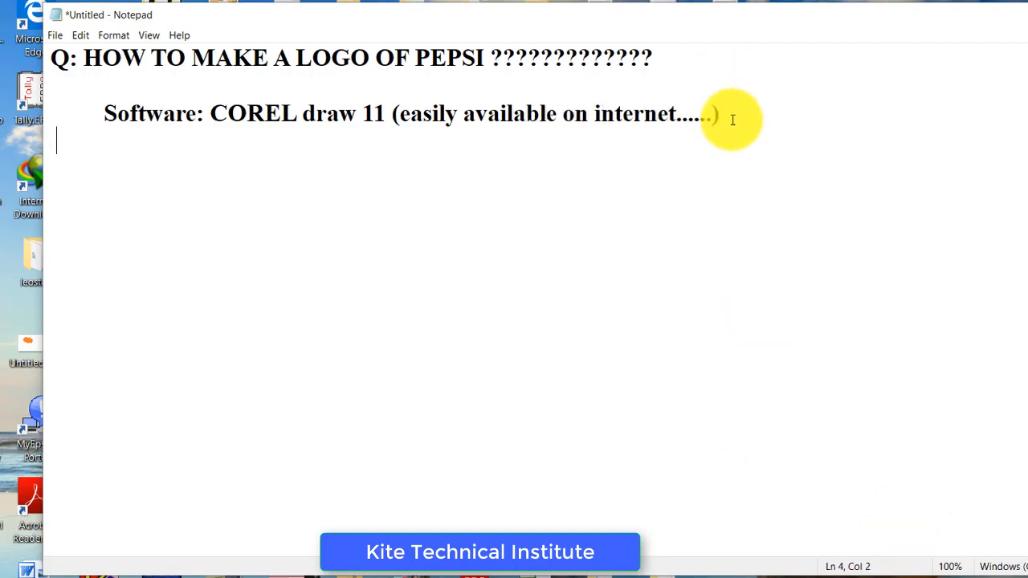
pyautogui.write('Advantages:')
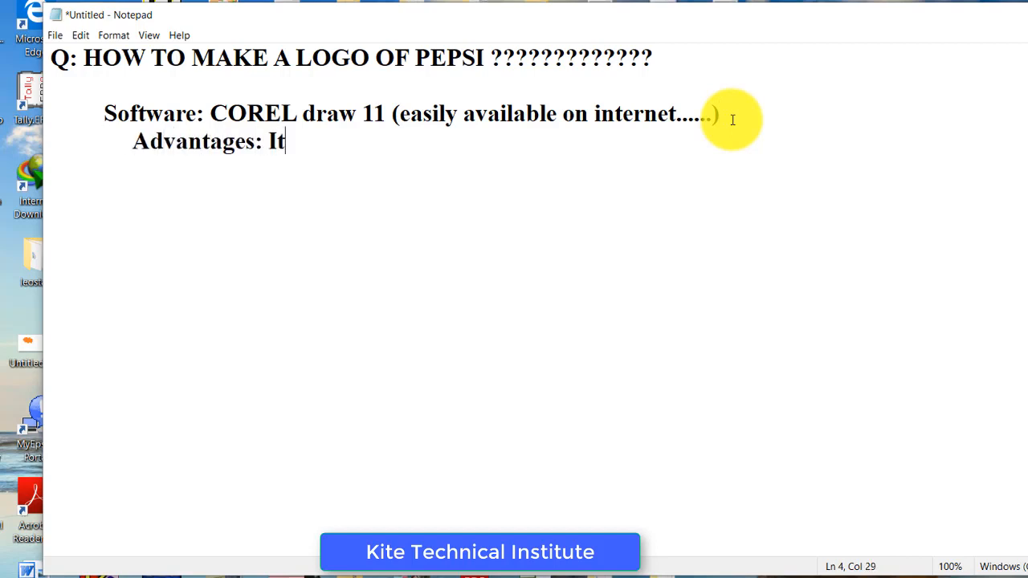
pyautogui.write(' Ci')
pyautogui.press('BackSpace')
pyautogui.write('orel 11')
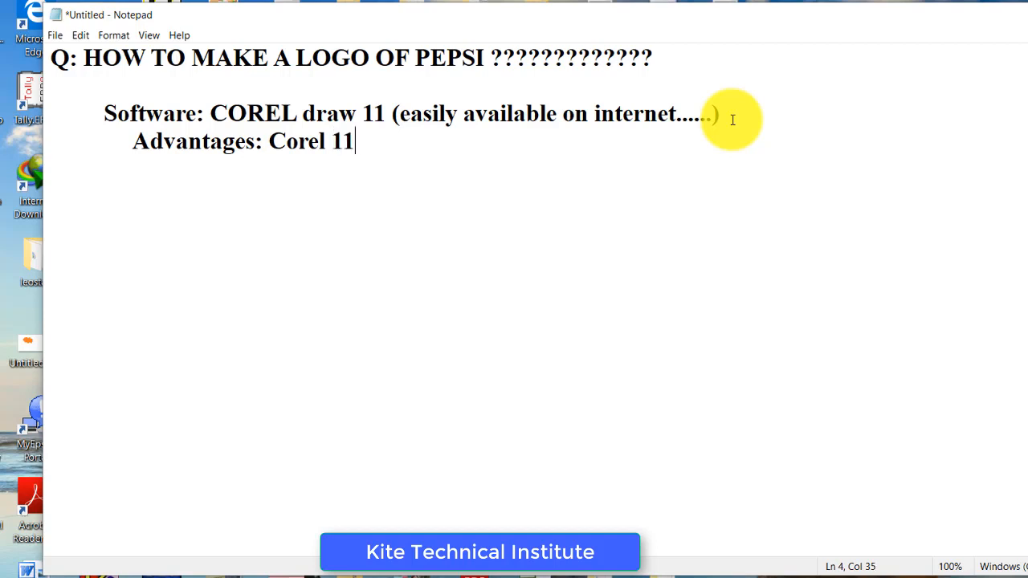
pyautogui.write(' works in any')
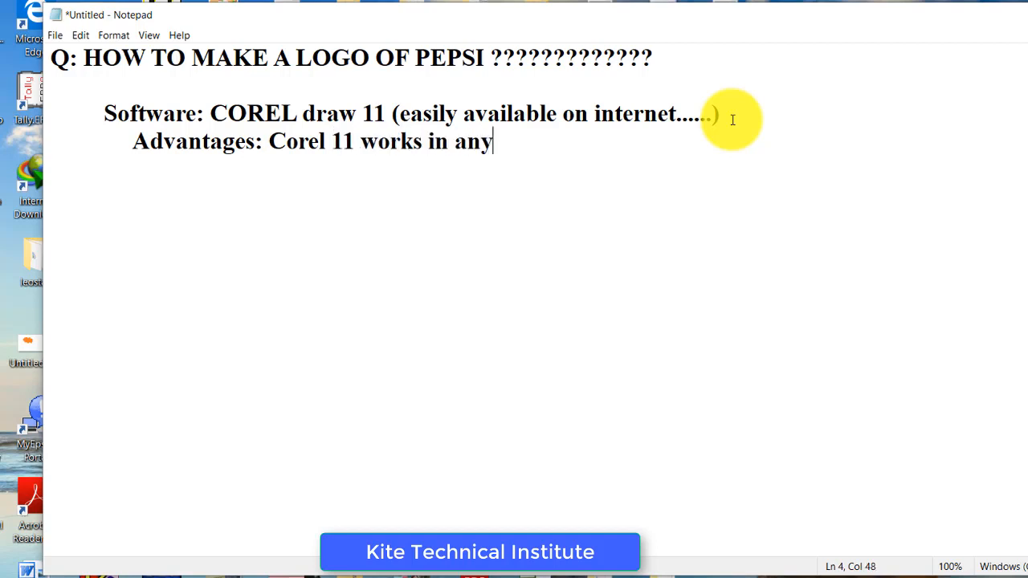
pyautogui.write(' lite computer')
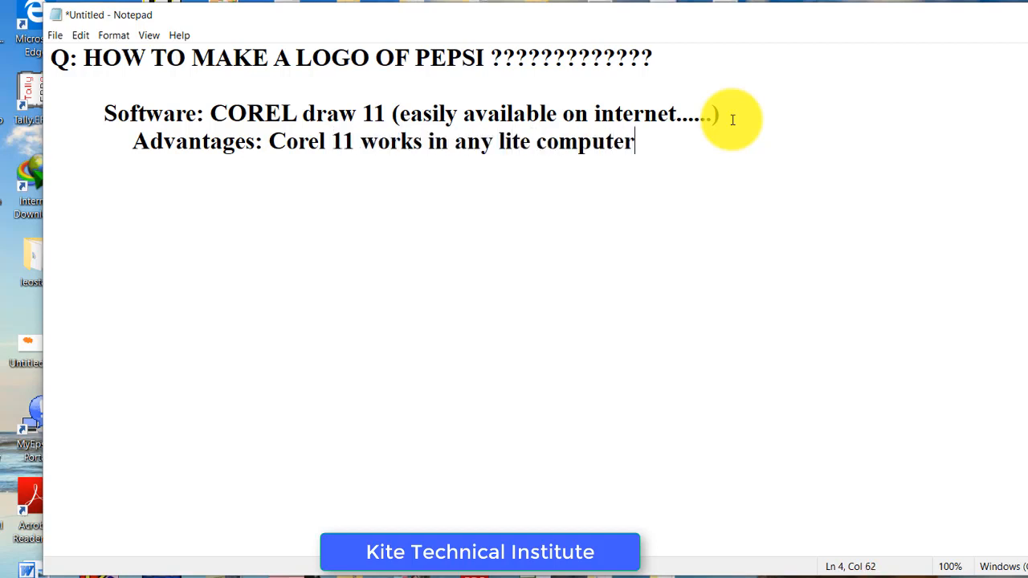
pyautogui.write('(Low conf')
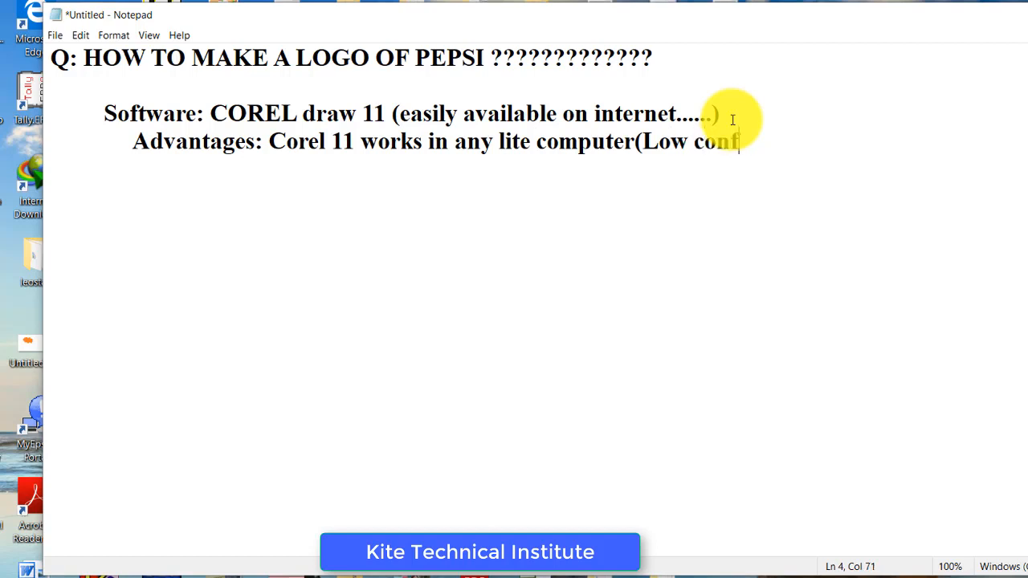
pyautogui.write('iguration')
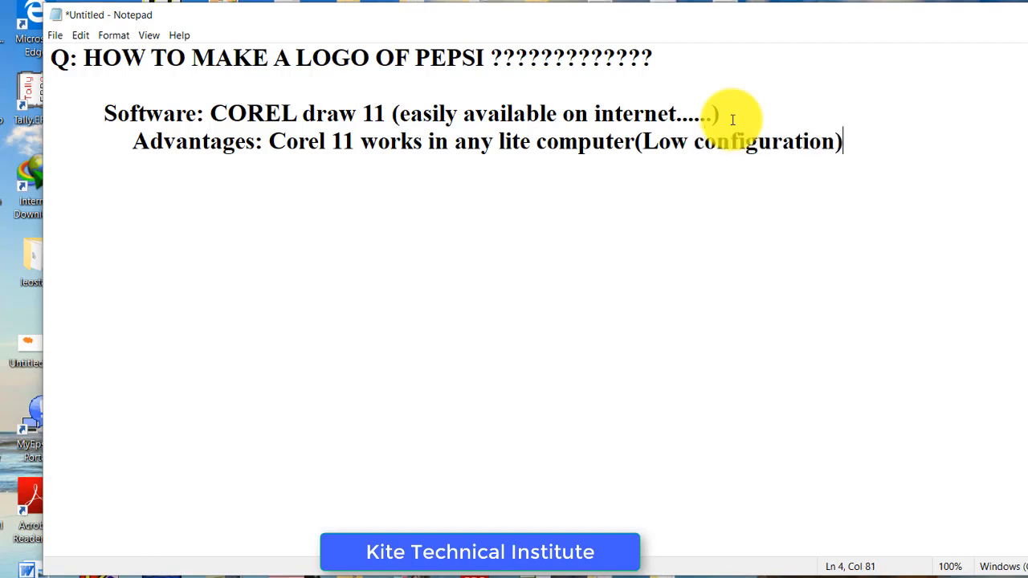
pyautogui.click(271, 142)
pyautogui.press('Return')
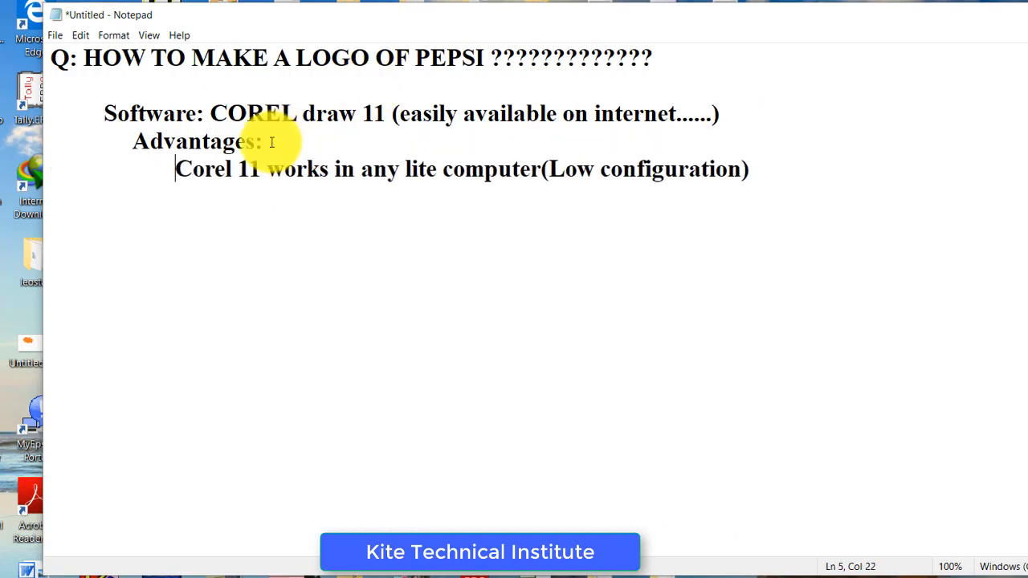
pyautogui.moveTo(175, 167); pyautogui.dragTo(482, 204)
pyautogui.moveTo(263, 168); pyautogui.dragTo(176, 169)
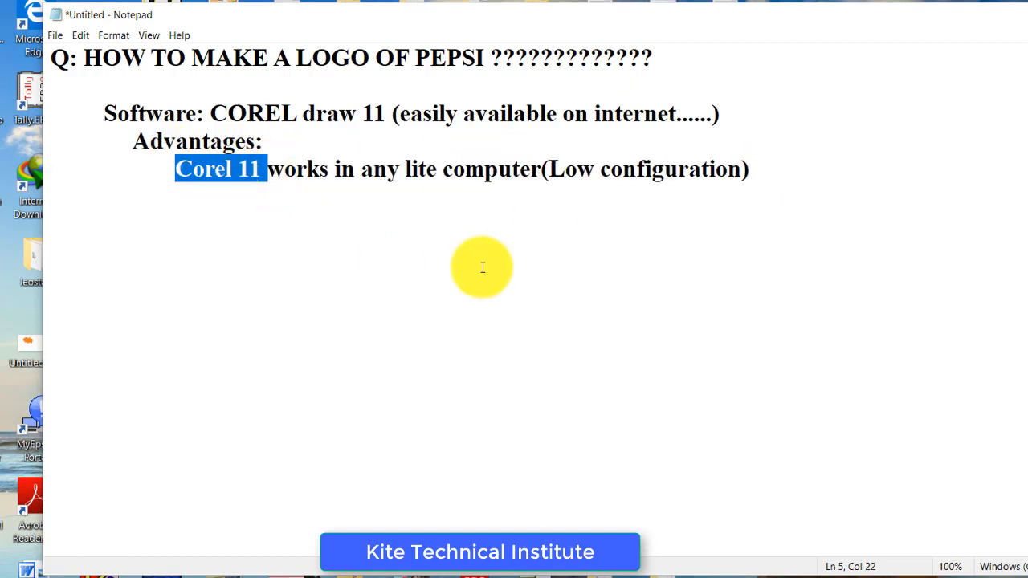
# Step: Add the line "OPen Corel Draw 11..... Lets see the steps......" below the advantages, separated by a blank line
pyautogui.click(762, 164)
pyautogui.press('Return')
pyautogui.write('OPen')
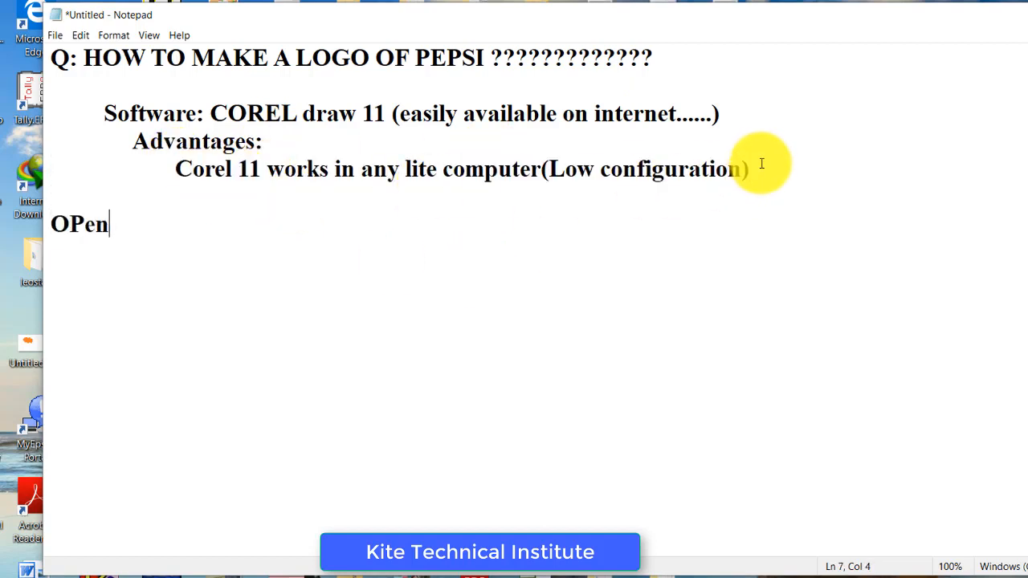
pyautogui.write(' Corel Drwa')
pyautogui.press('BackSpace')
pyautogui.press('BackSpace')
pyautogui.write('aw 11..... Lets')
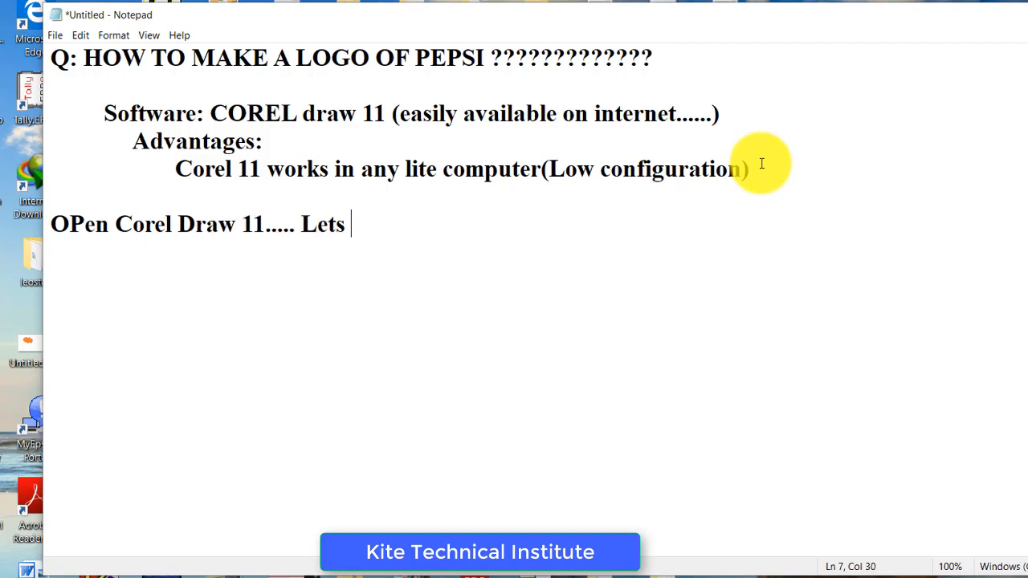
pyautogui.write(' see the steps......')
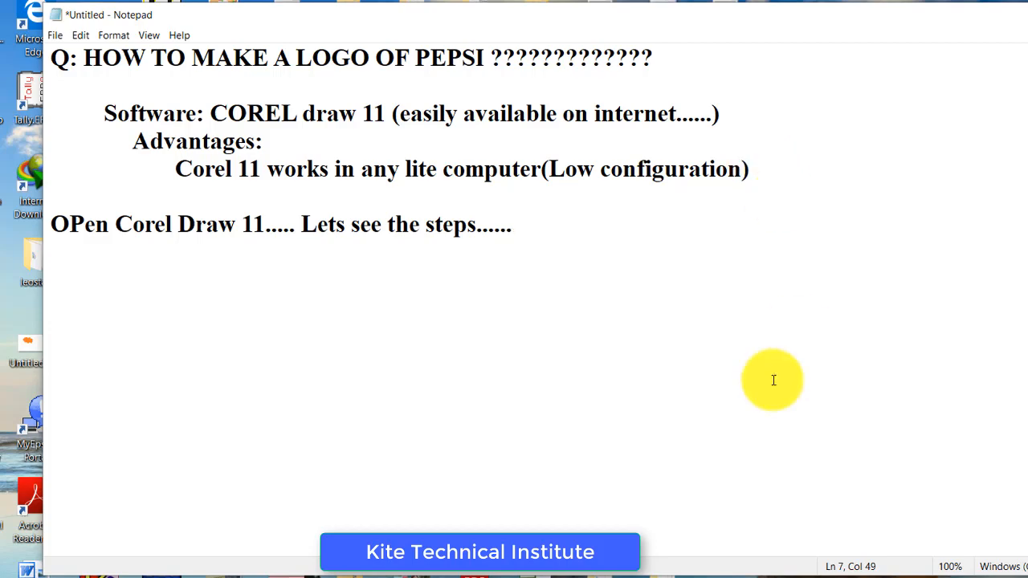
# Step: Launch CorelDRAW 11 and start a new blank graphic
pyautogui.press('super')
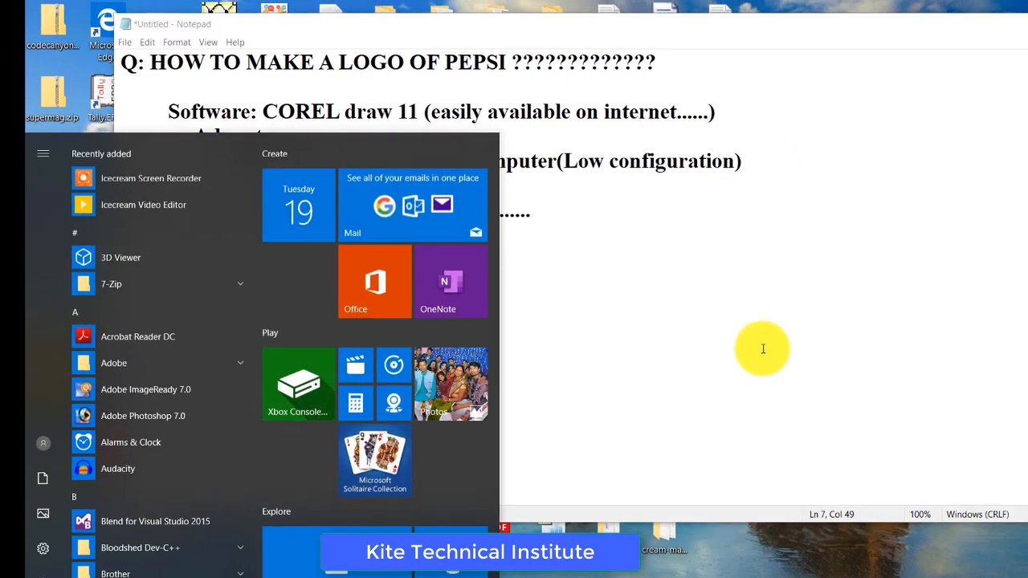
pyautogui.write('corel')
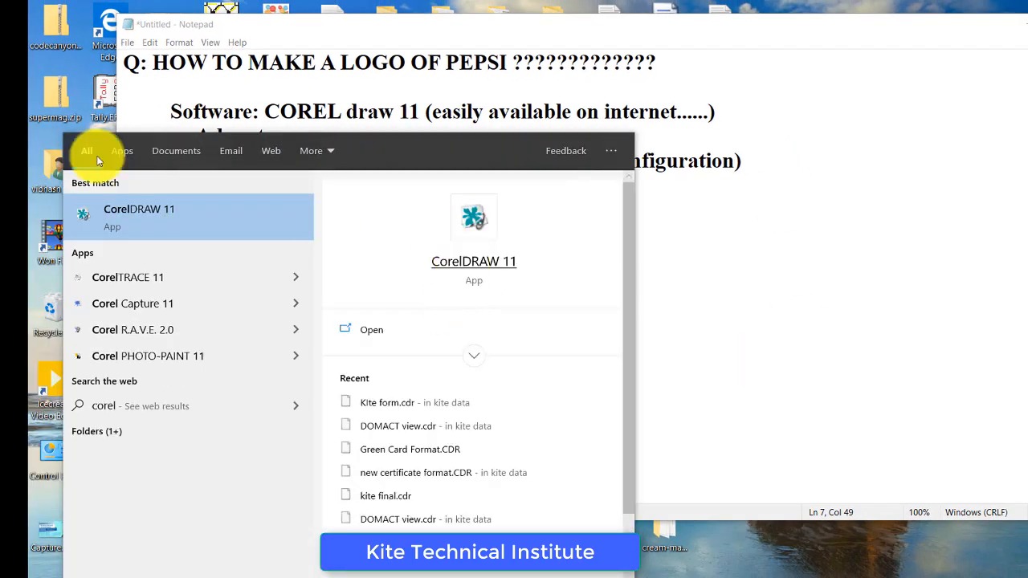
pyautogui.click(174, 208)
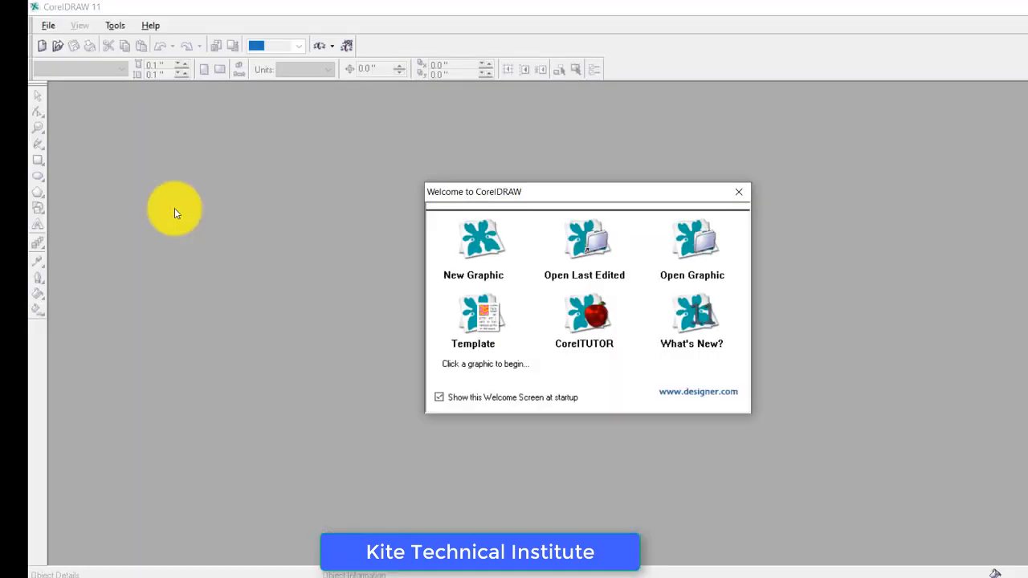
pyautogui.click(473, 233)
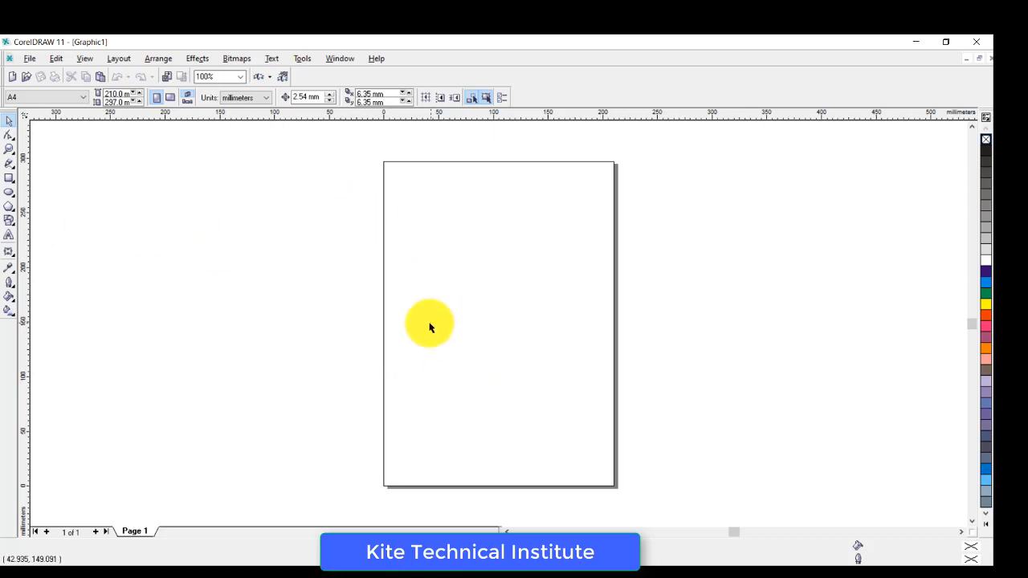
# Step: Switch to Notepad and add the step "1) Draw a Rectangle shape....." below the introduction
pyautogui.click(10, 178)
pyautogui.hotkey('alt', 'Tab')
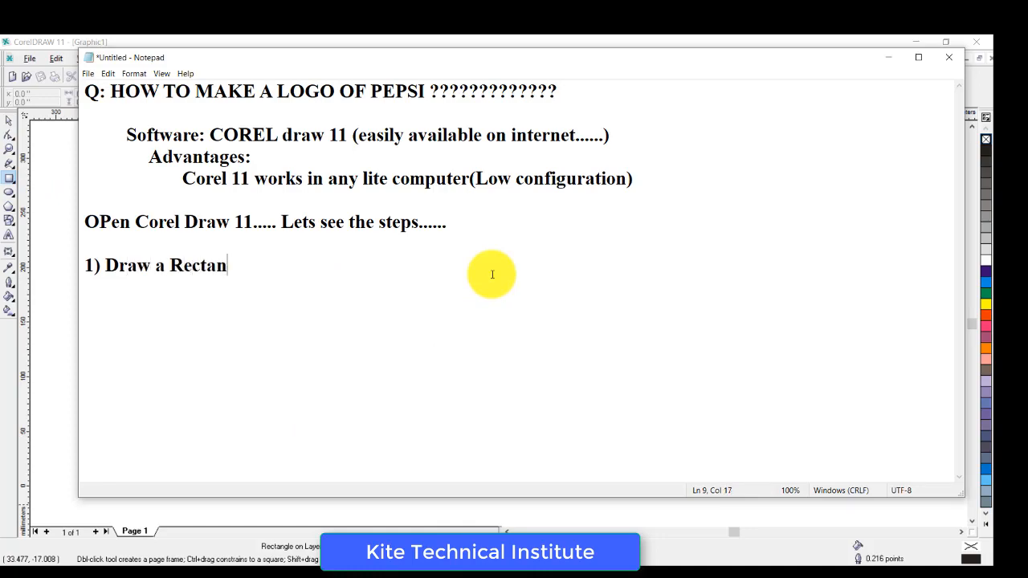
pyautogui.write('.....')
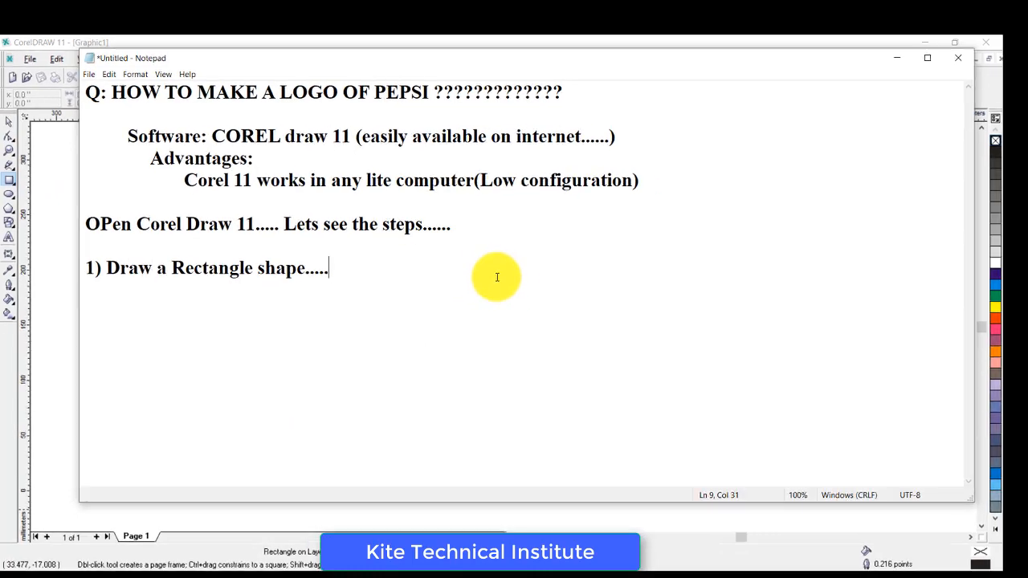
pyautogui.press('Return')
pyautogui.press('Return')
# Step: Return to CorelDRAW and draw a rectangle about 173 mm wide and 95 mm high in the upper half of the page
pyautogui.hotkey('alt', 'Tab')
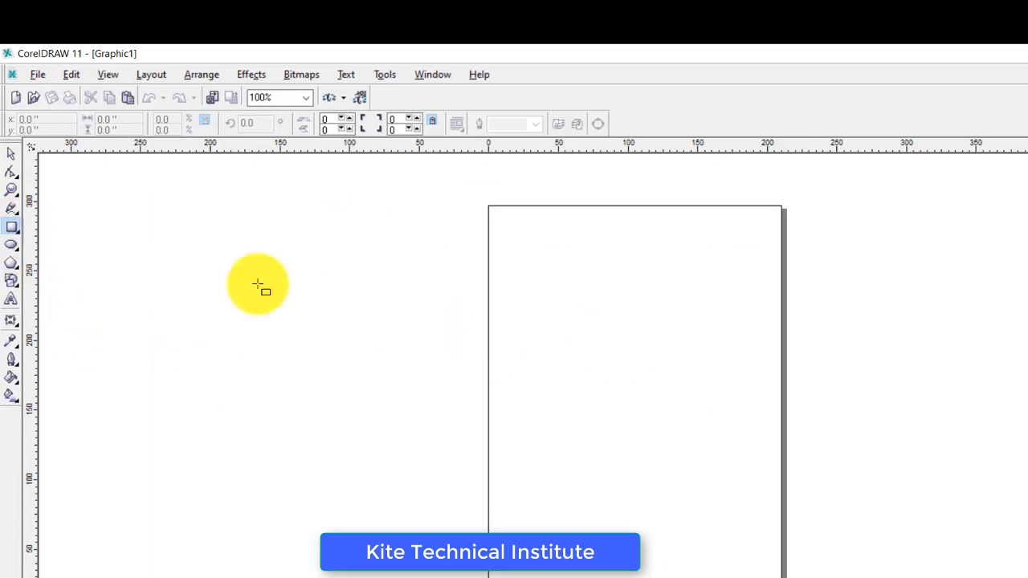
pyautogui.moveTo(520, 294); pyautogui.dragTo(760, 394)
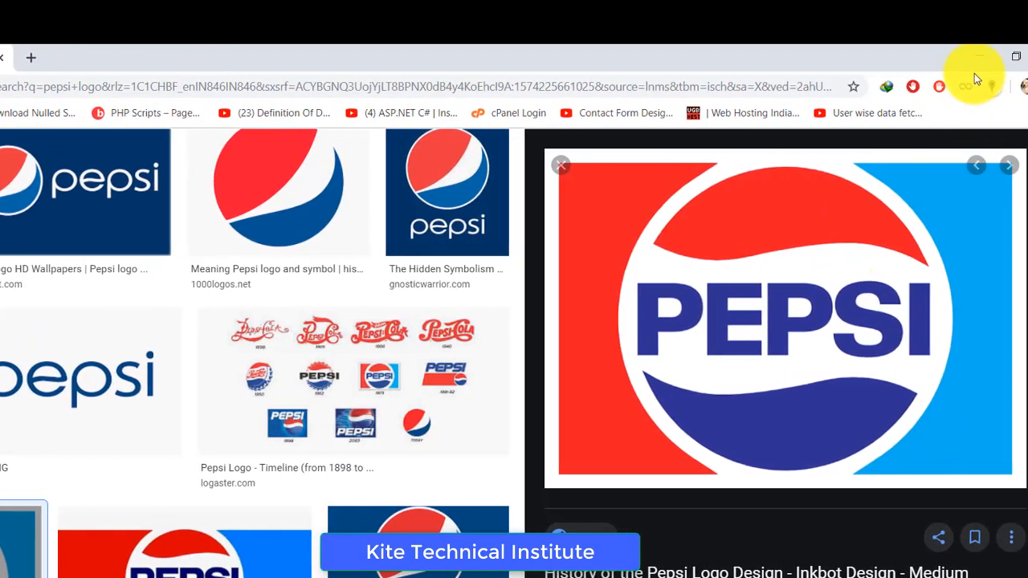
pyautogui.click(975, 53)
pyautogui.moveTo(447, 398); pyautogui.dragTo(450, 426)
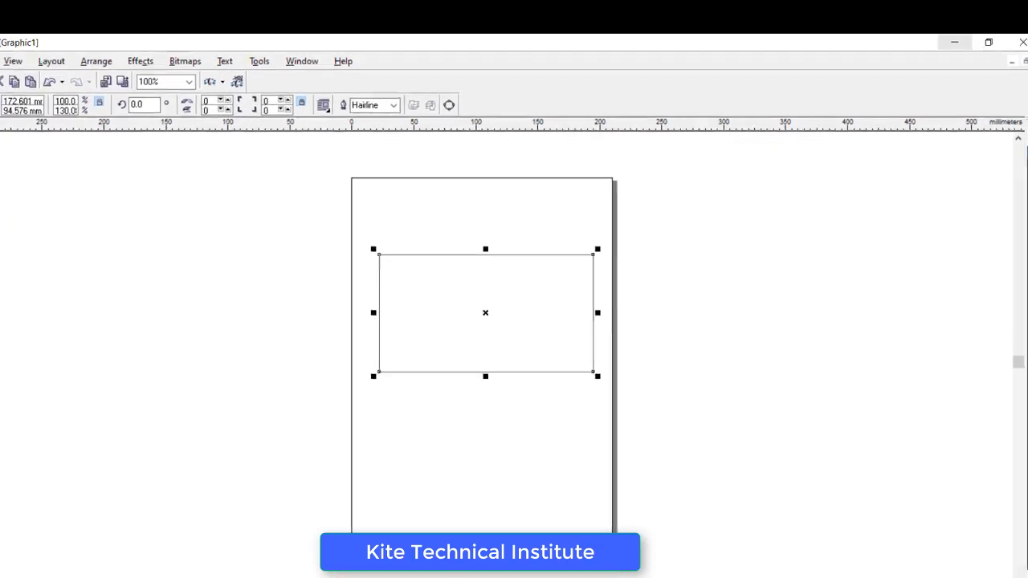
# Step: Draw an ellipse over the rectangle's middle and resize it to about 102 mm wide and 95 mm high
pyautogui.click(10, 188)
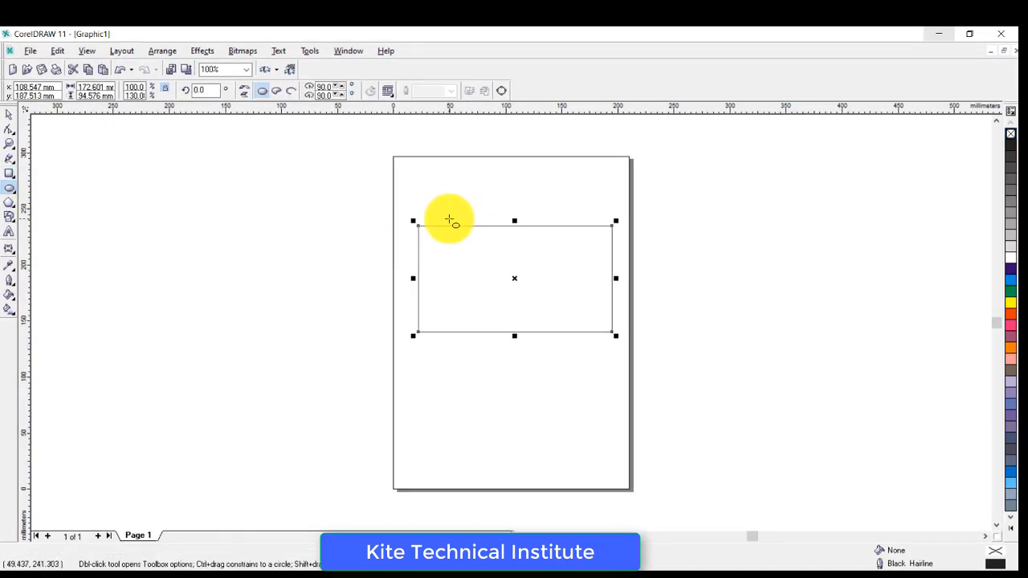
pyautogui.moveTo(412, 246); pyautogui.dragTo(553, 389)
pyautogui.moveTo(577, 349); pyautogui.dragTo(585, 350)
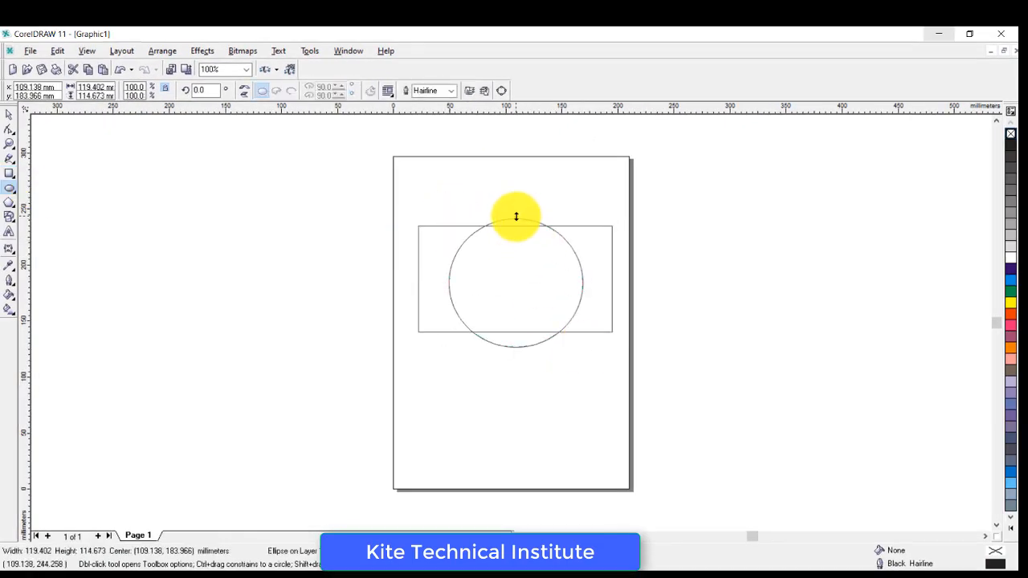
pyautogui.moveTo(515, 351); pyautogui.dragTo(514, 335)
pyautogui.moveTo(586, 281); pyautogui.dragTo(572, 280)
pyautogui.moveTo(444, 278); pyautogui.dragTo(450, 279)
pyautogui.click(9, 114)
pyautogui.click(241, 347)
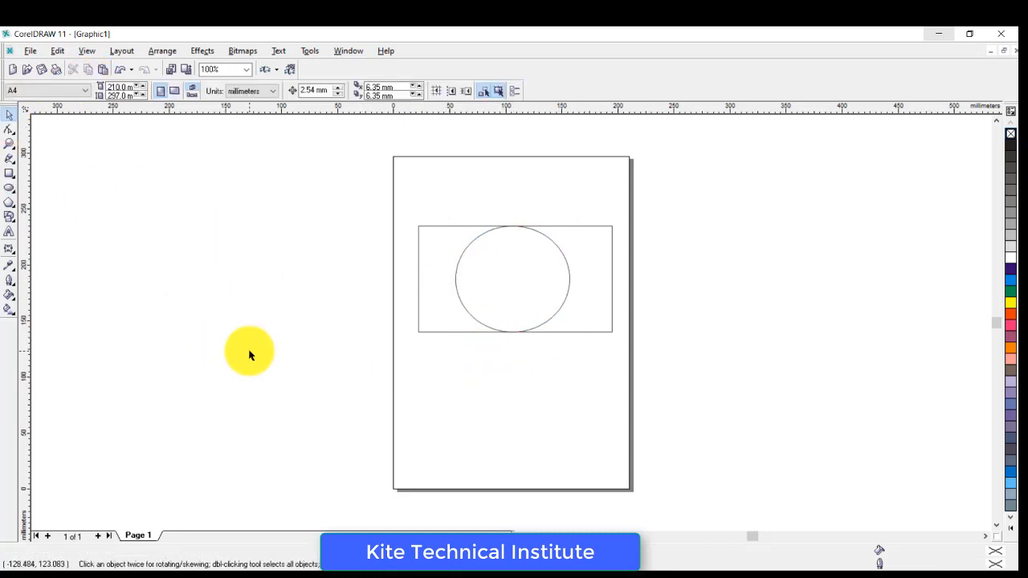
# Step: Stretch the ellipse to about 100 mm high so it slightly overlaps the rectangle's upper and lower edges
pyautogui.click(491, 329)
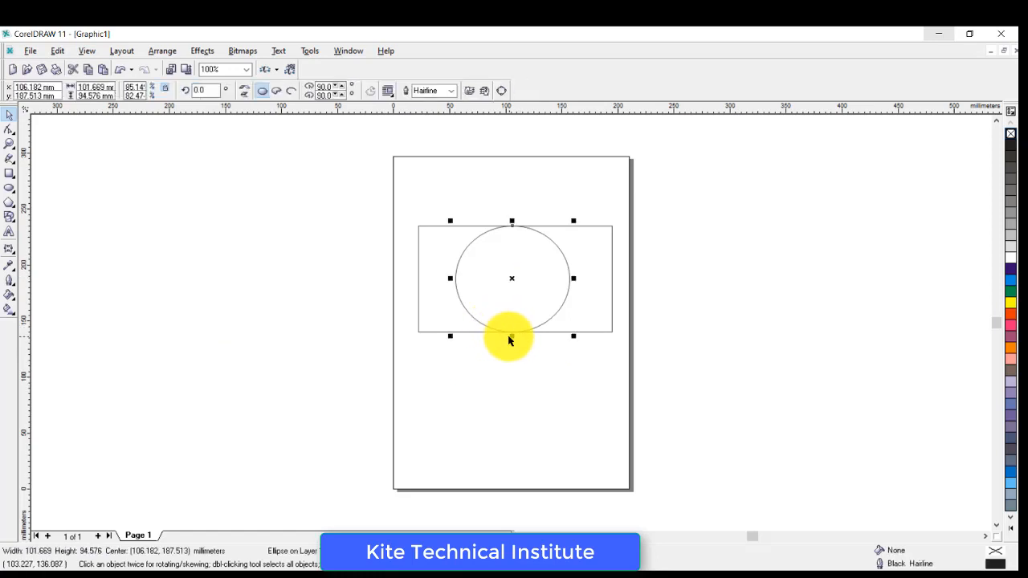
pyautogui.moveTo(510, 337); pyautogui.dragTo(509, 338)
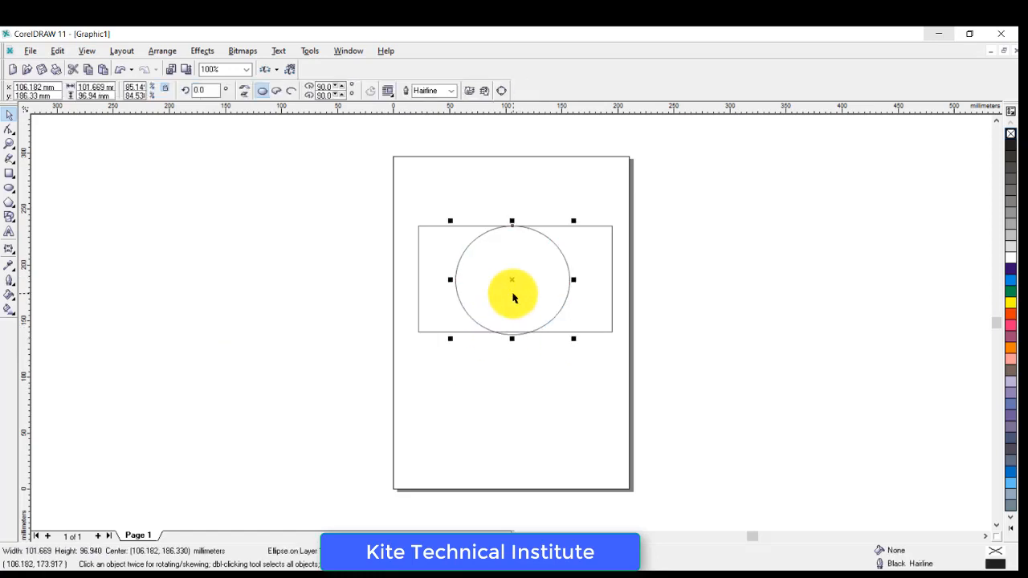
pyautogui.moveTo(512, 229); pyautogui.dragTo(512, 221)
pyautogui.click(707, 296)
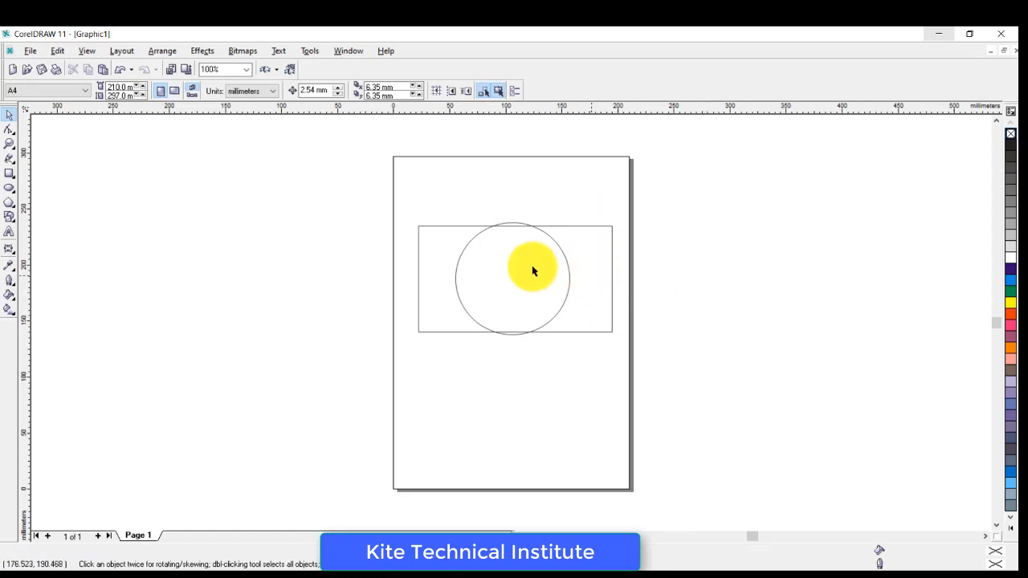
pyautogui.click(456, 278)
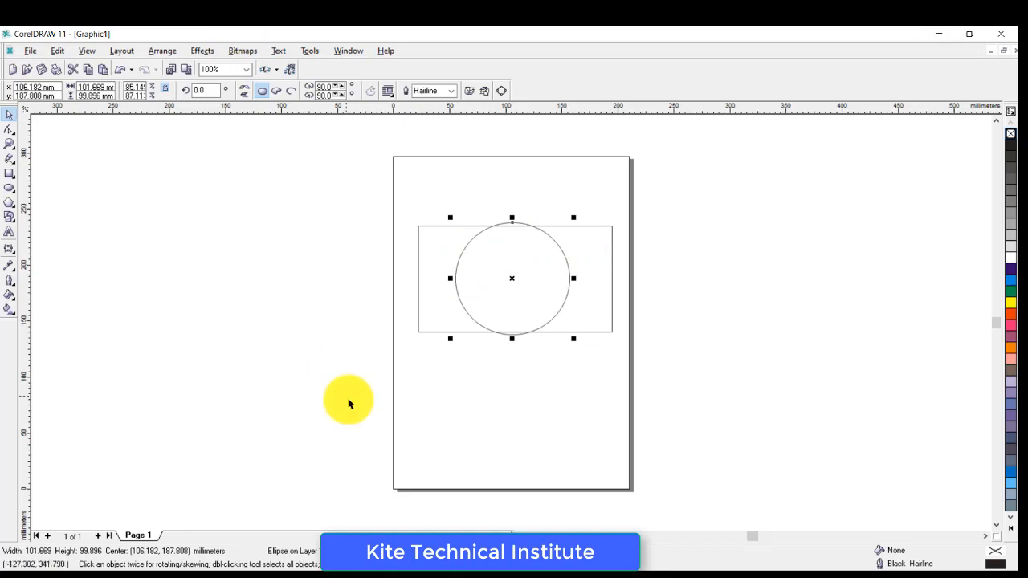
# Step: Switch to Notepad and add "2) Draw circle shape on Rectangle....." followed by "Now Shaping the rectangle......."
pyautogui.hotkey('alt', 'Tab')
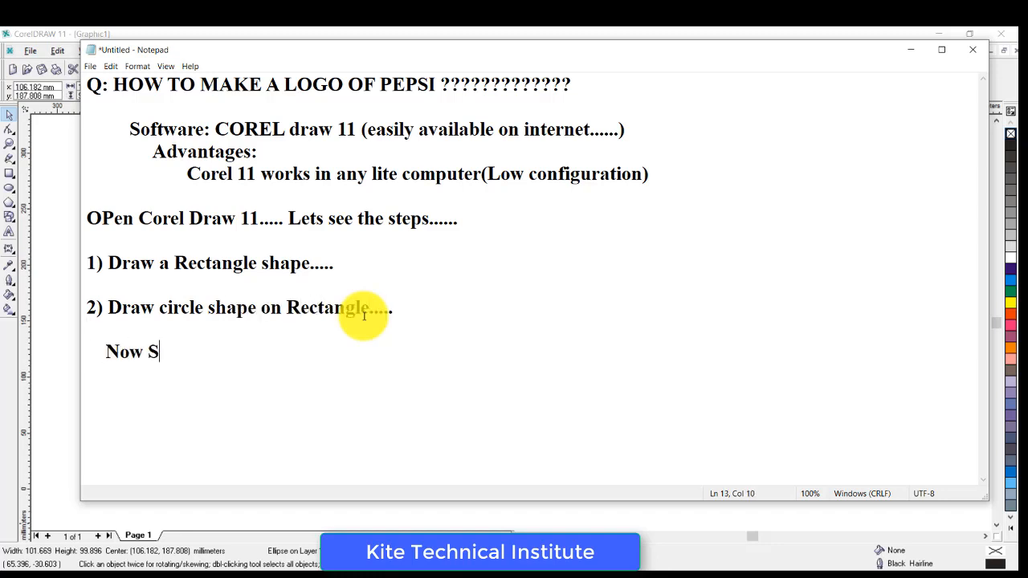
pyautogui.write('ing the rectangle.......')
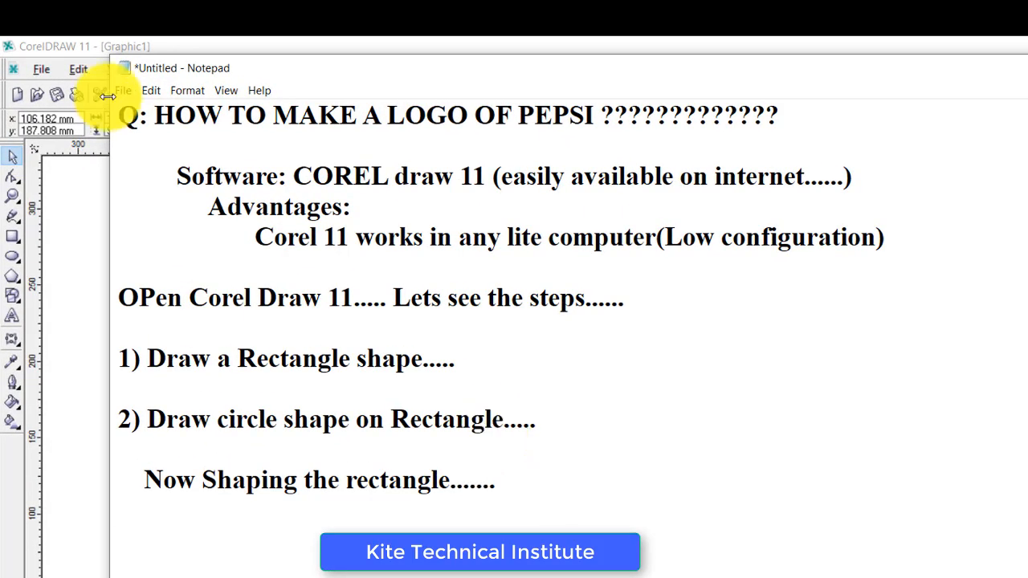
# Step: Check CorelDRAW's Shaping commands and add the line "Arrange---------> Shaping----------> Shaping" to the Notepad steps
pyautogui.click(70, 231)
pyautogui.click(223, 69)
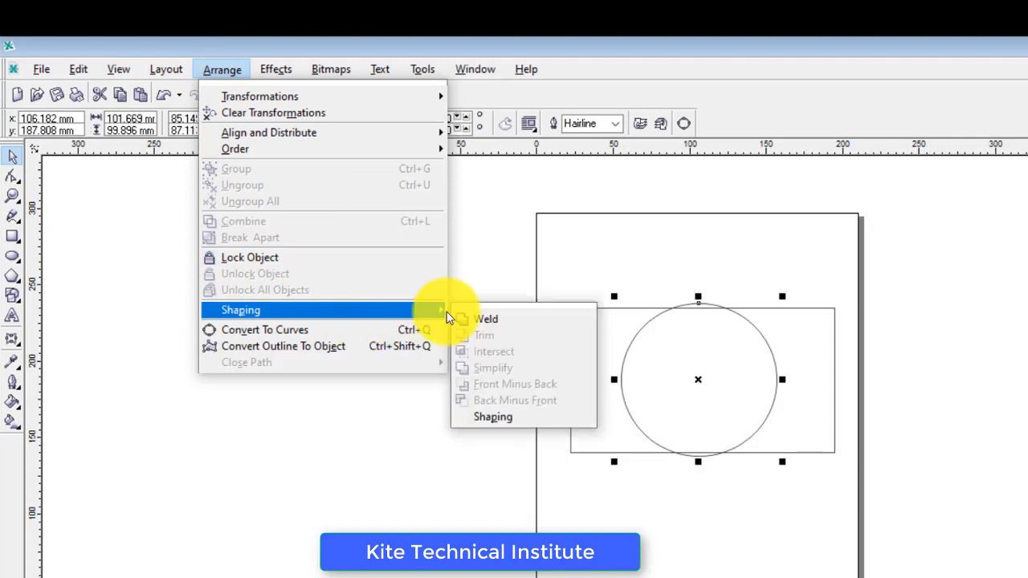
pyautogui.click(414, 577)
pyautogui.write('Ar')
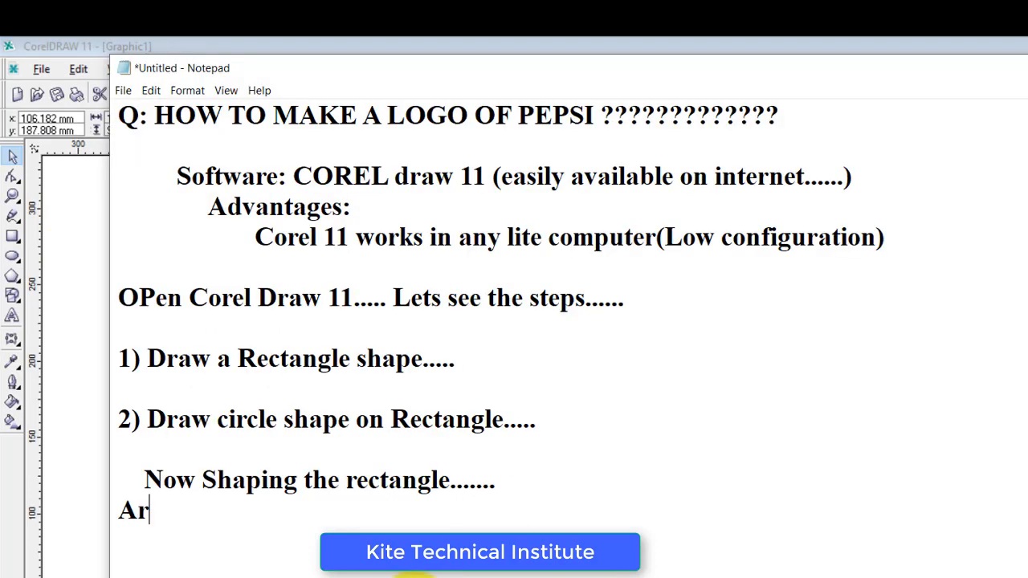
pyautogui.write('range---------')
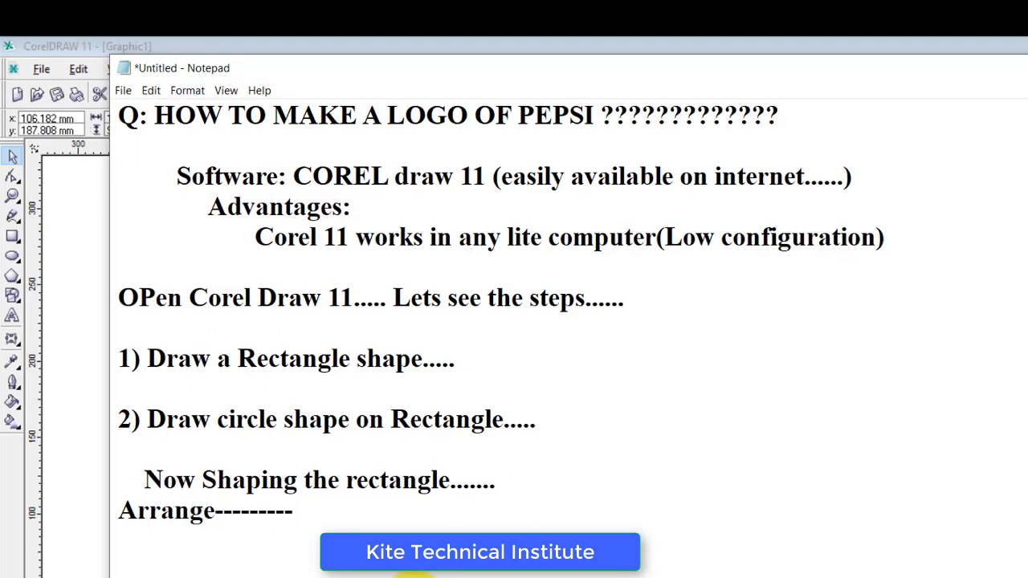
pyautogui.write('> Shaping')
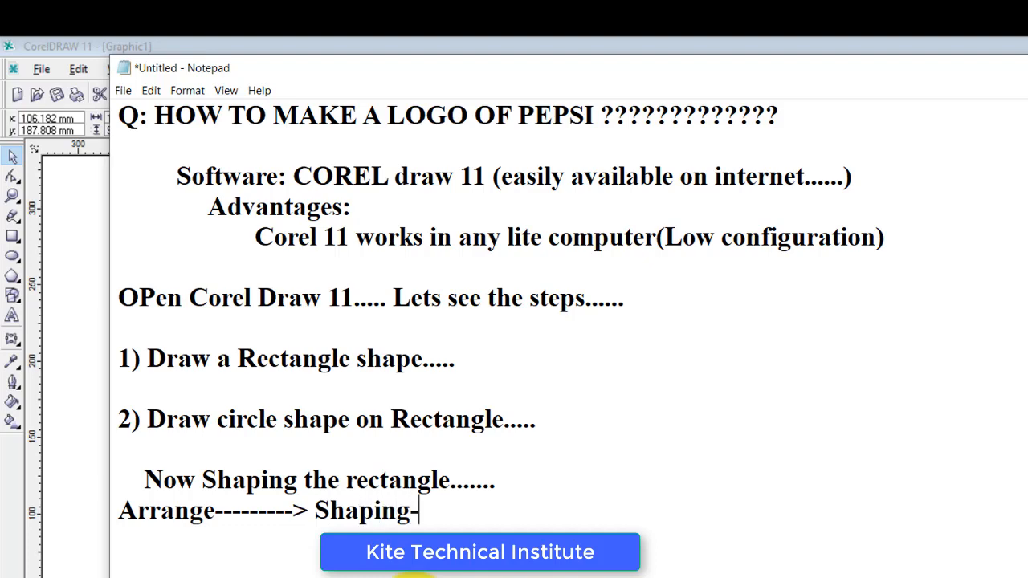
pyautogui.write('----------> Shaping')
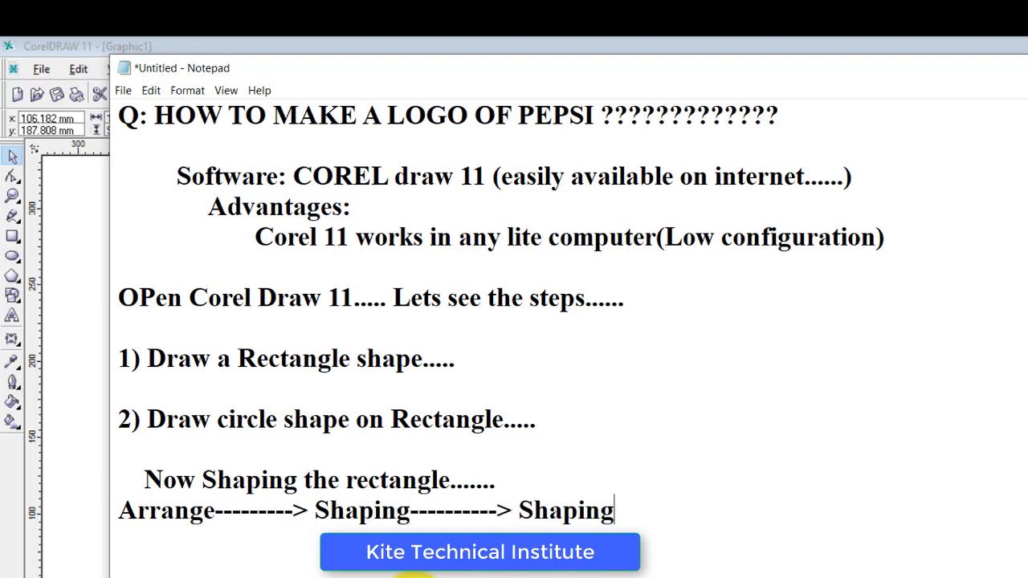
pyautogui.moveTo(117, 511); pyautogui.dragTo(739, 509)
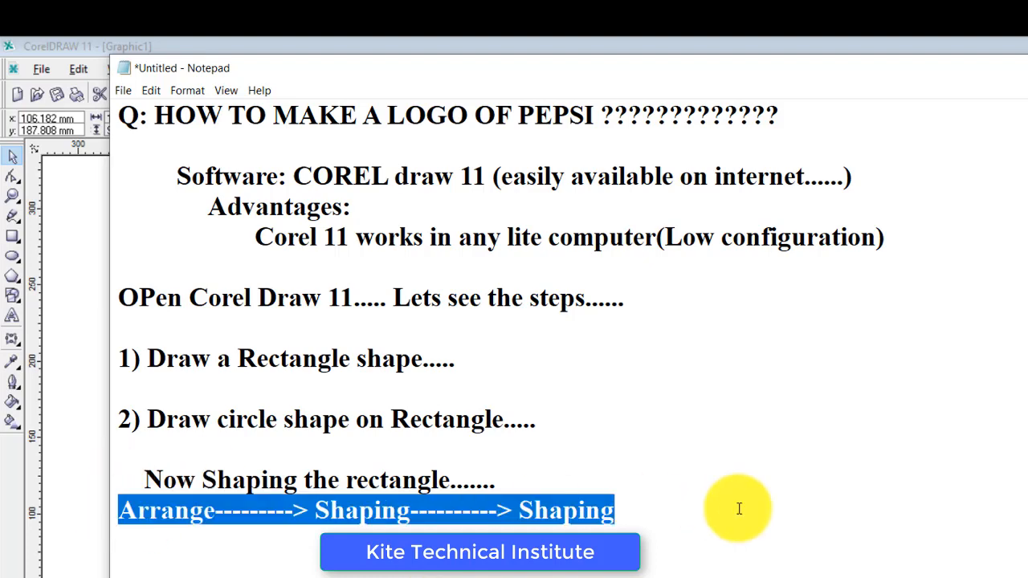
# Step: Select the circle in CorelDRAW and add the line "click on circle object....." to the Notepad steps
pyautogui.click(72, 400)
pyautogui.click(879, 385)
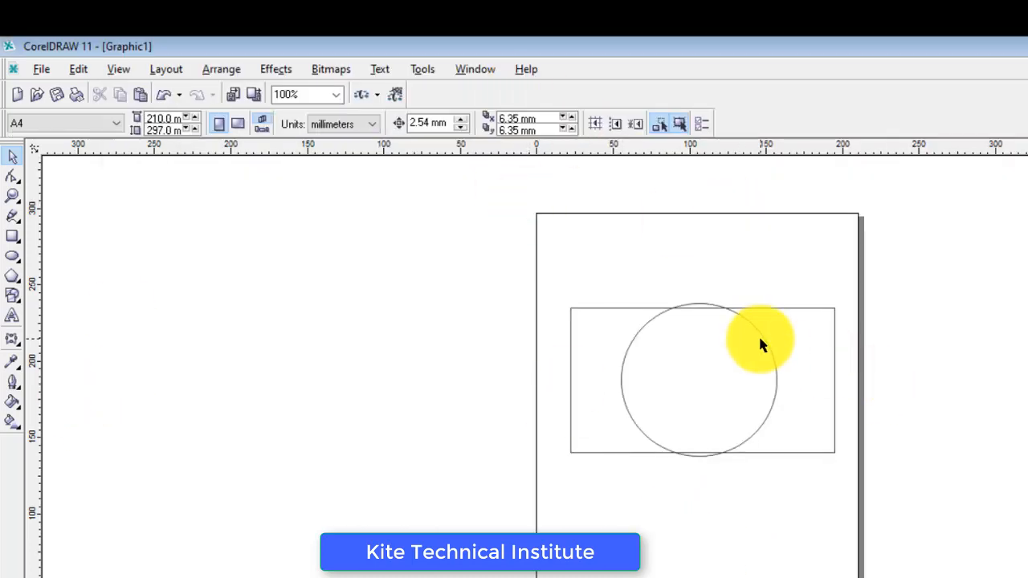
pyautogui.click(760, 338)
pyautogui.hotkey('alt', 'Tab')
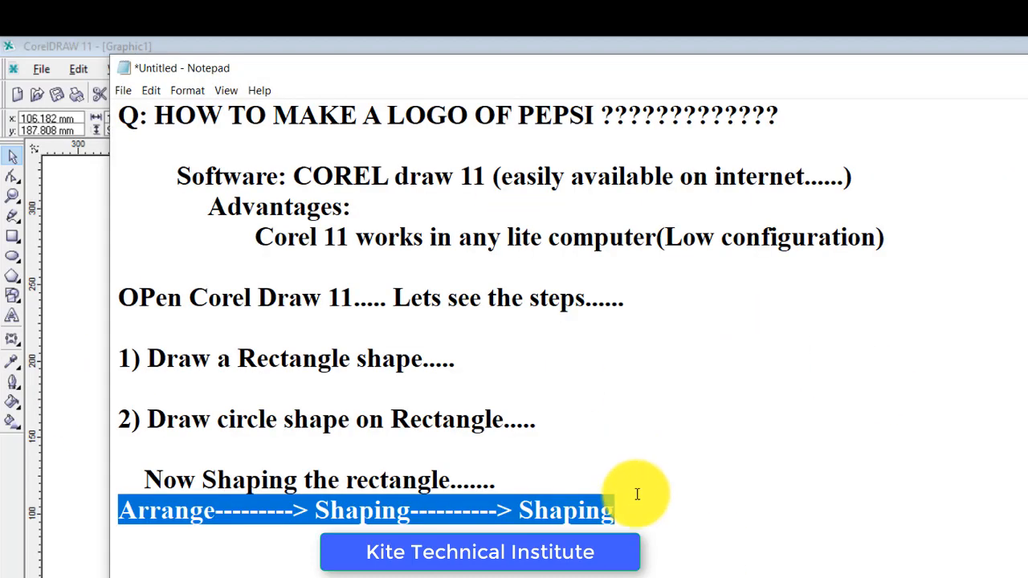
pyautogui.click(634, 507)
pyautogui.press('Return')
pyautogui.write('click on circle obje')
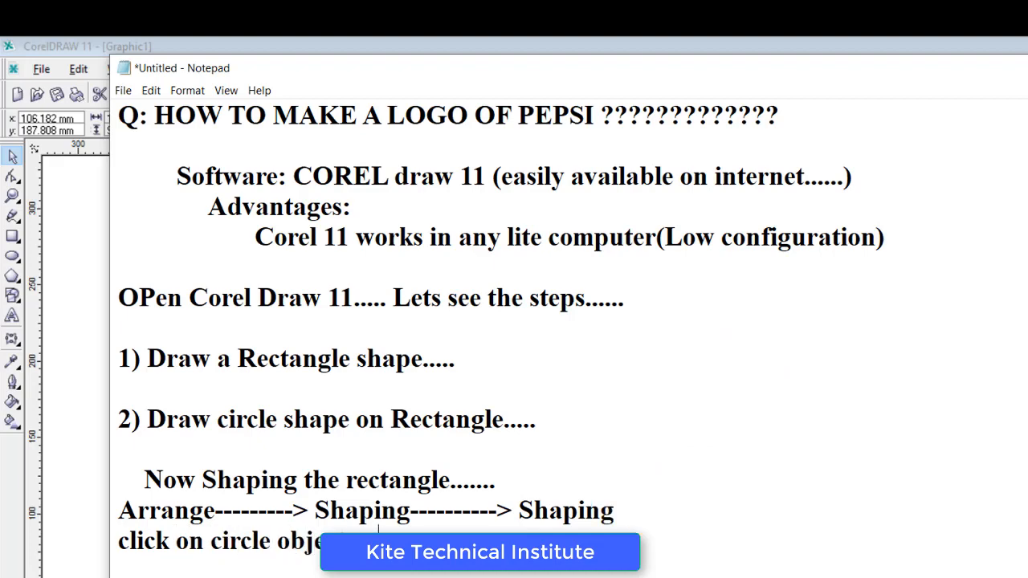
# Step: Return to CorelDRAW and open the Shaping docker for the selected circle
pyautogui.click(37, 360)
pyautogui.click(221, 69)
pyautogui.moveTo(328, 310)
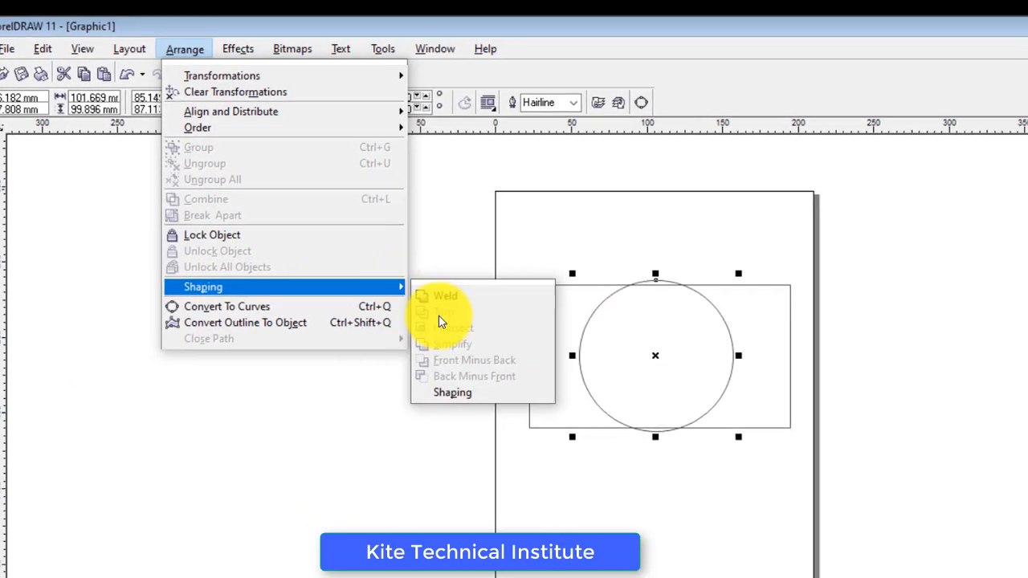
pyautogui.click(490, 416)
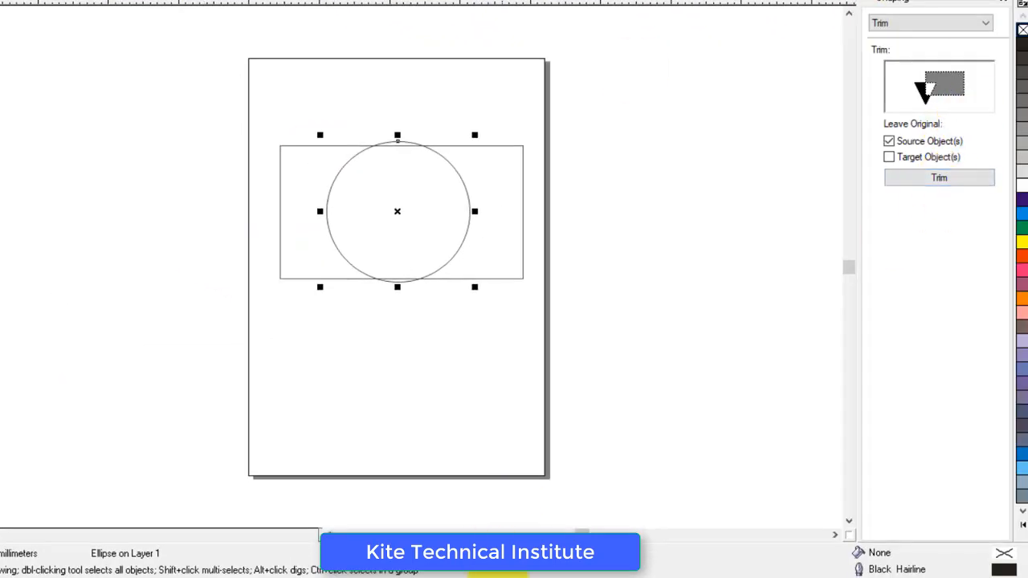
# Step: Switch to Notepad and add the line "Now click on trim" below the circle instruction
pyautogui.click(499, 577)
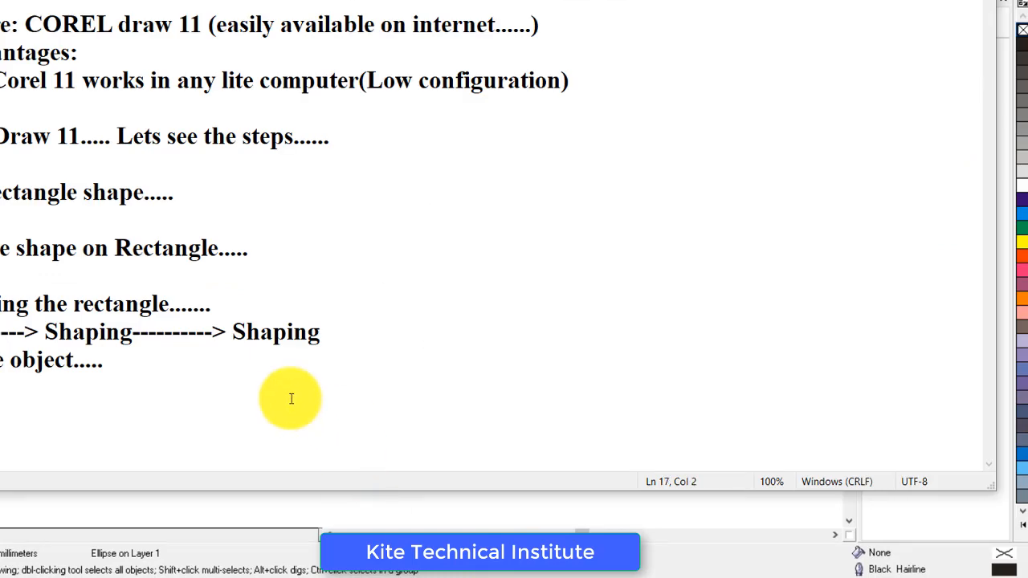
pyautogui.write('ow lic')
pyautogui.press('BackSpace')
pyautogui.press('BackSpace')
pyautogui.press('BackSpace')
pyautogui.write('click on trim')
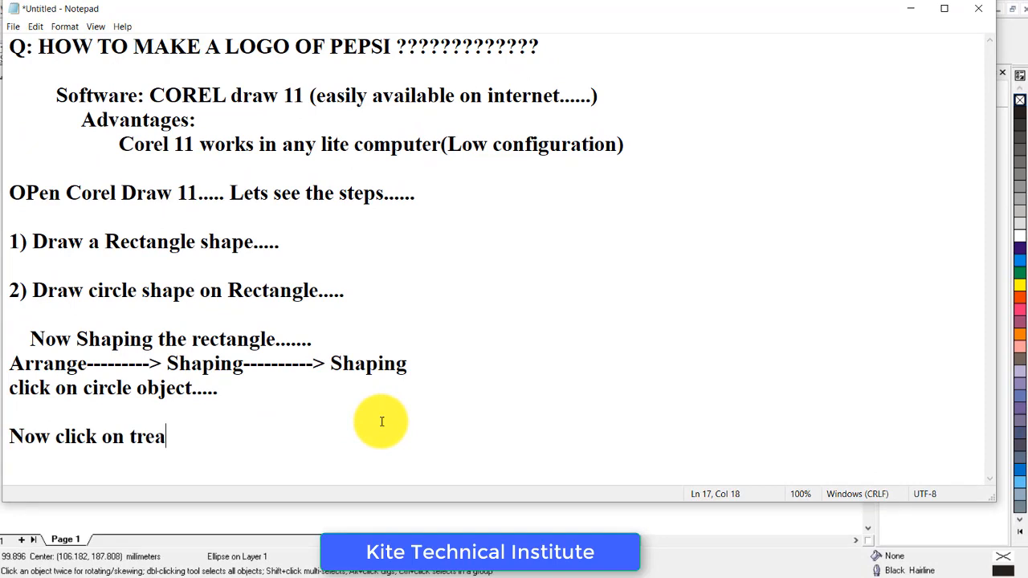
pyautogui.moveTo(129, 441); pyautogui.dragTo(172, 441)
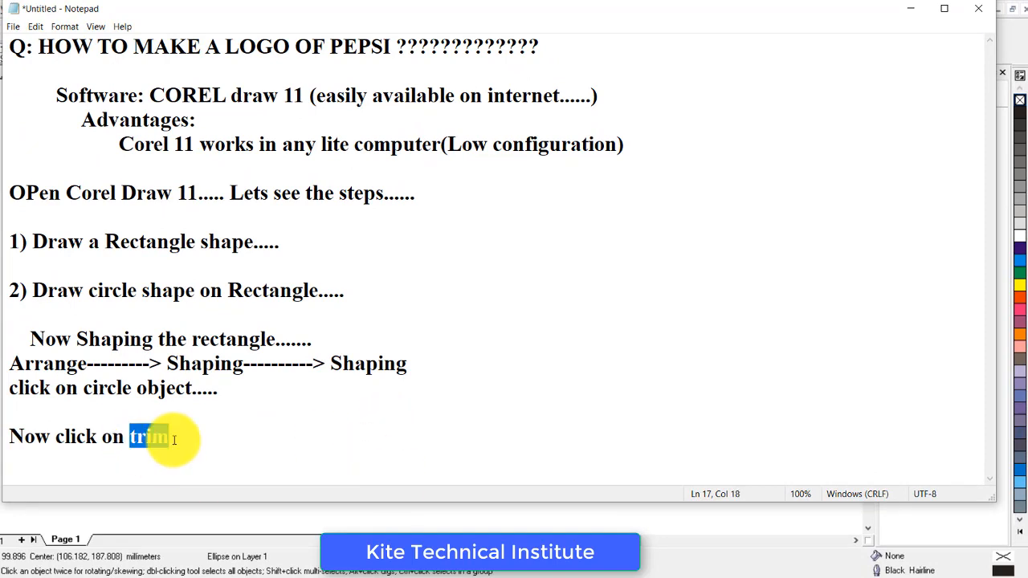
# Step: Start Trim with the circle in CorelDRAW and append "-----------> Now click on Rectangle" to the trim line in Notepad
pyautogui.click(1, 319)
pyautogui.click(929, 232)
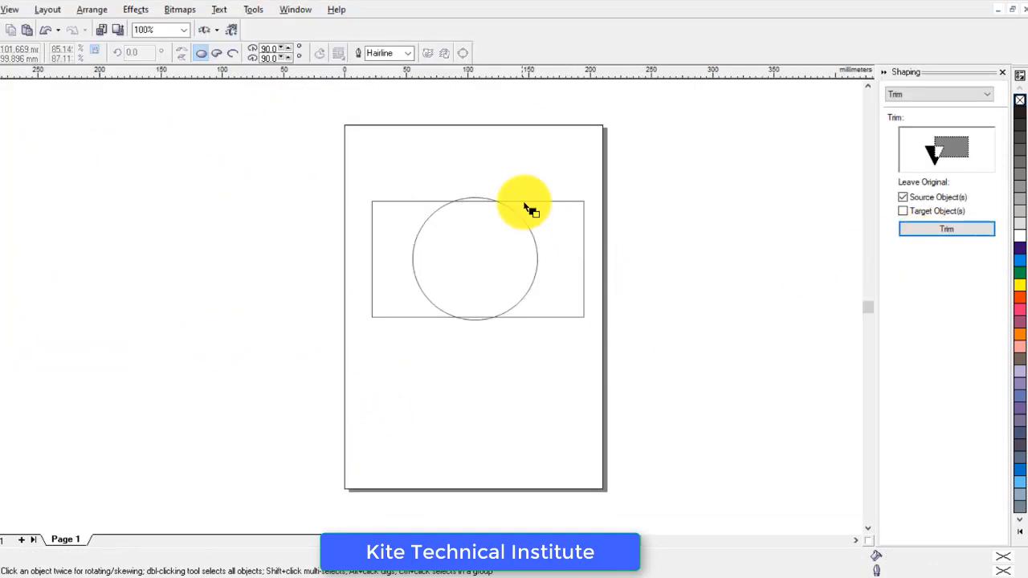
pyautogui.hotkey('alt', 'Tab')
pyautogui.click(192, 439)
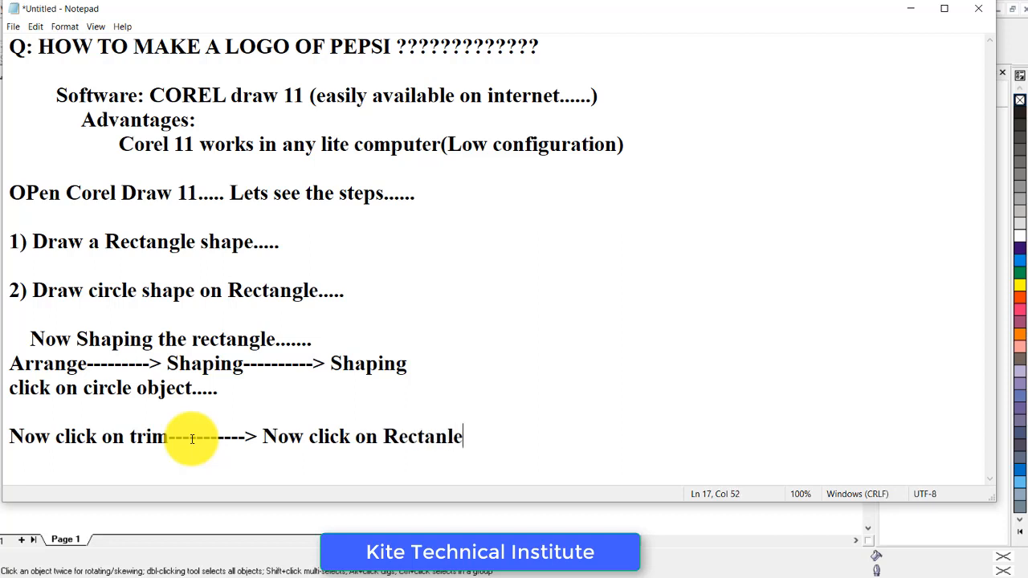
pyautogui.press('Left')
pyautogui.write('g')
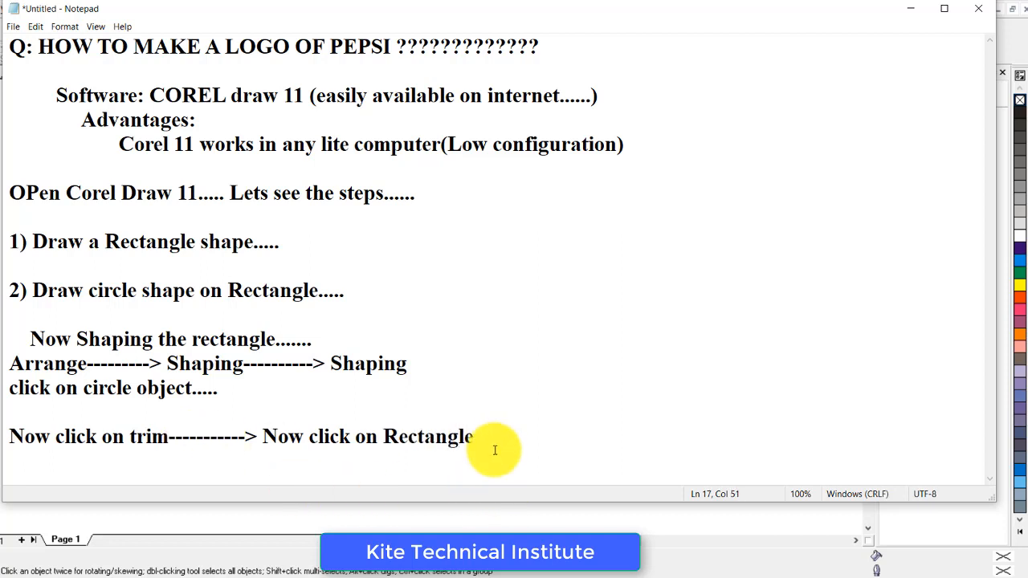
# Step: Return to CorelDRAW and trim the rectangle with the circle, keeping only the source object
pyautogui.hotkey('alt', 'Tab')
pyautogui.click(433, 325)
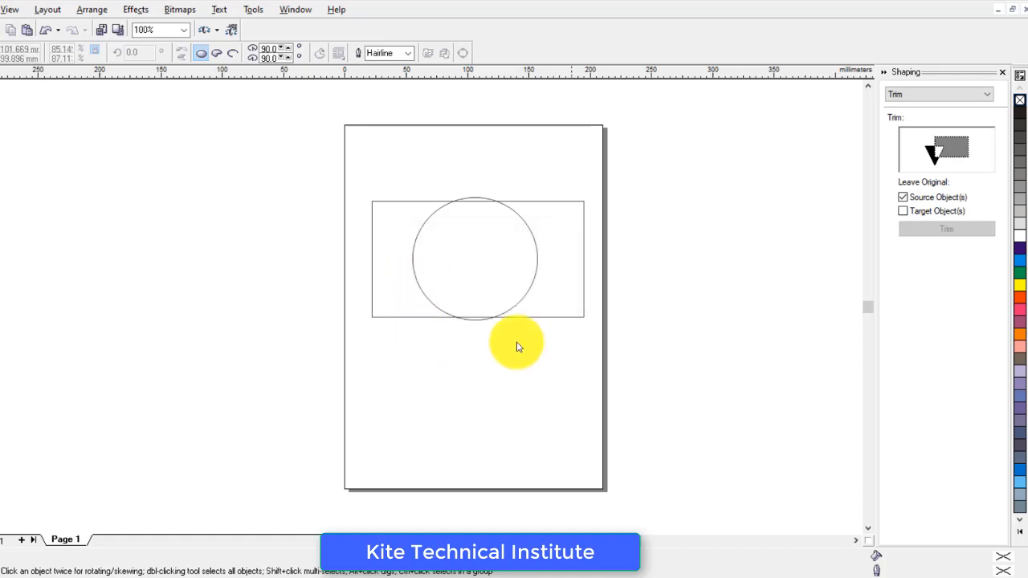
pyautogui.click(507, 210)
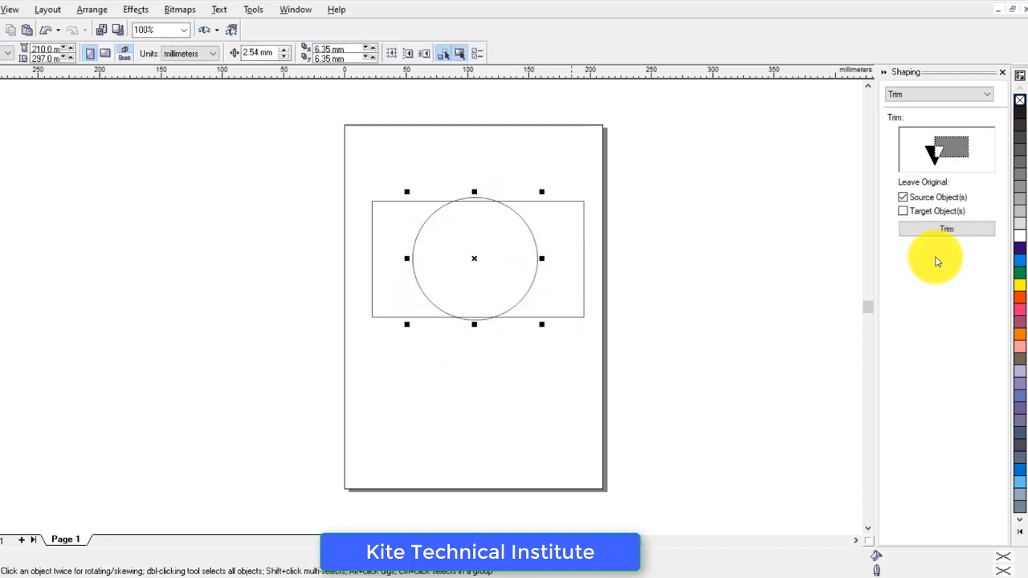
pyautogui.click(919, 233)
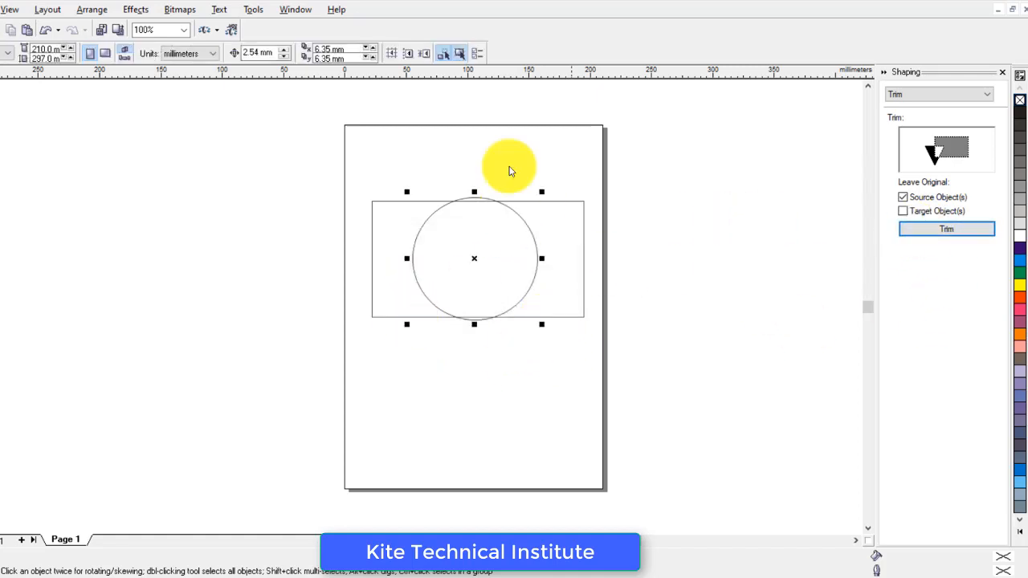
pyautogui.click(526, 201)
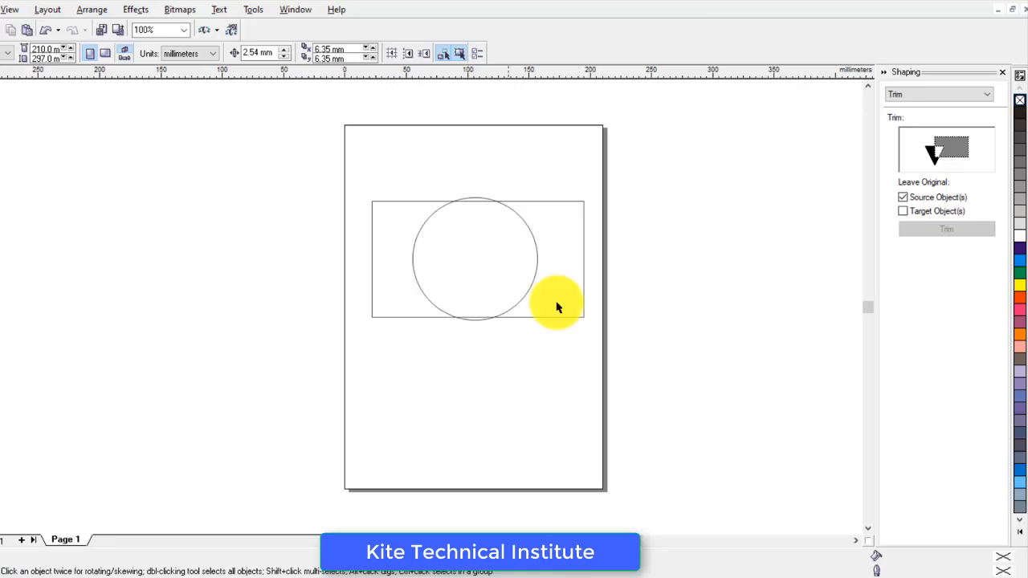
pyautogui.click(530, 290)
pyautogui.click(905, 229)
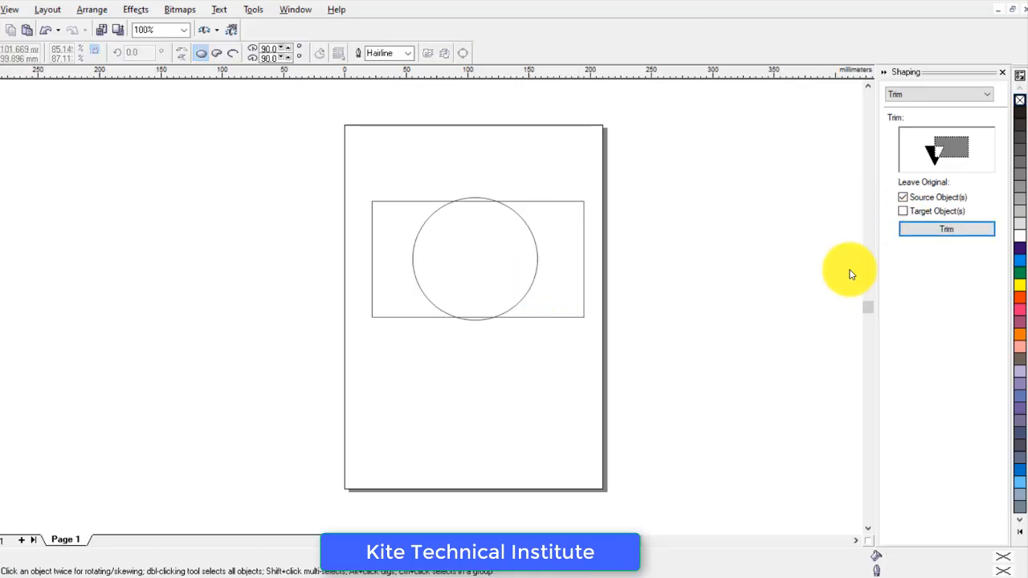
pyautogui.click(547, 204)
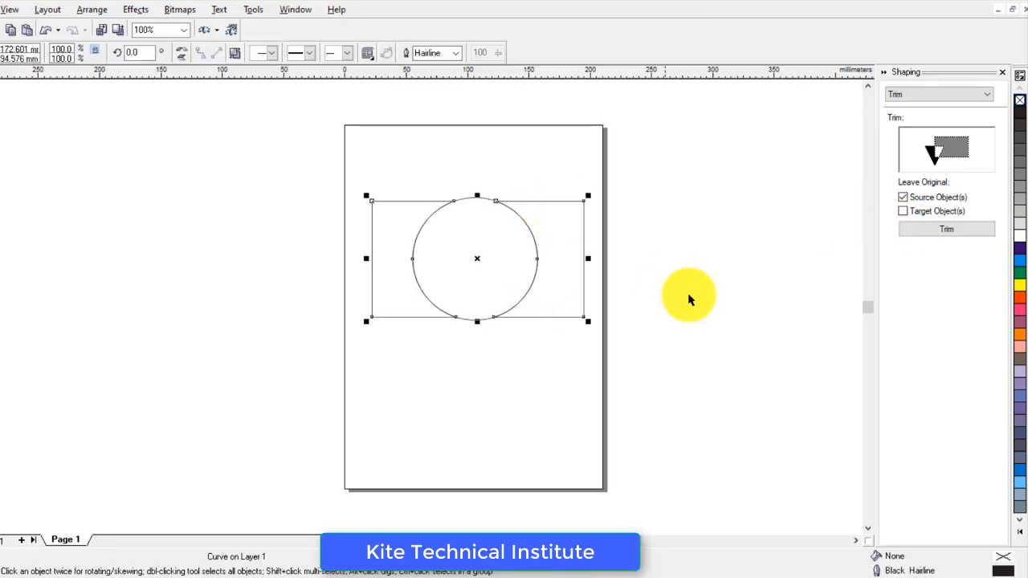
# Step: Switch to Notepad and add the line "NOW DELETE THE CIRCLE............." below the trim instruction
pyautogui.click(175, 225)
pyautogui.hotkey('alt', 'Tab')
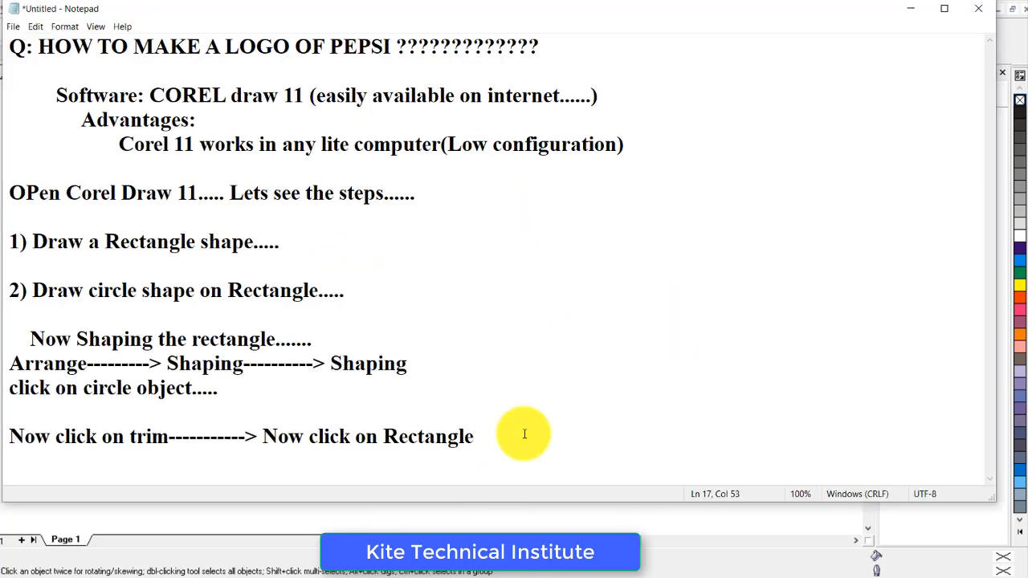
pyautogui.press('Return')
pyautogui.write('NOW DELE')
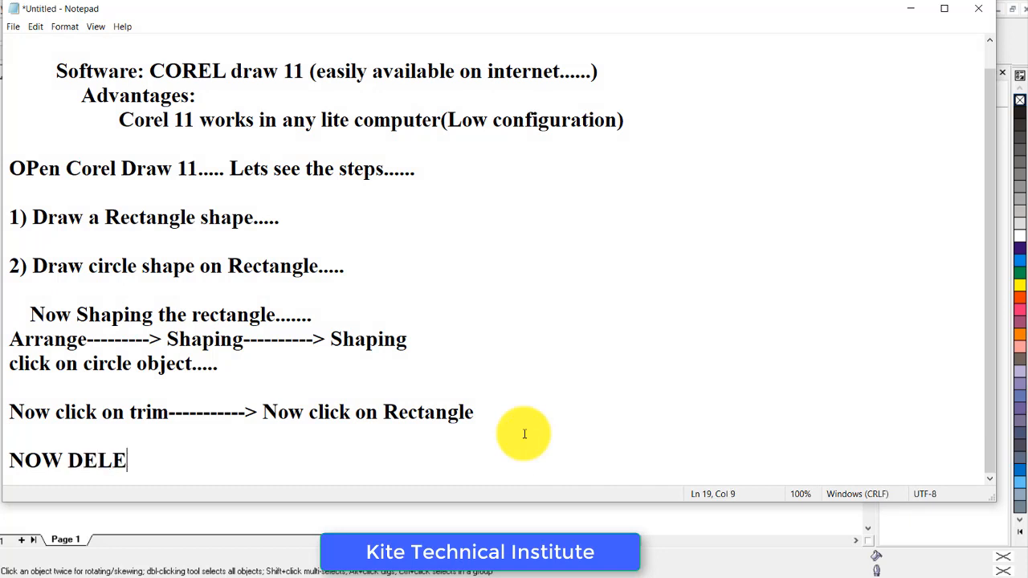
pyautogui.write('TE THE CIRCLE.............')
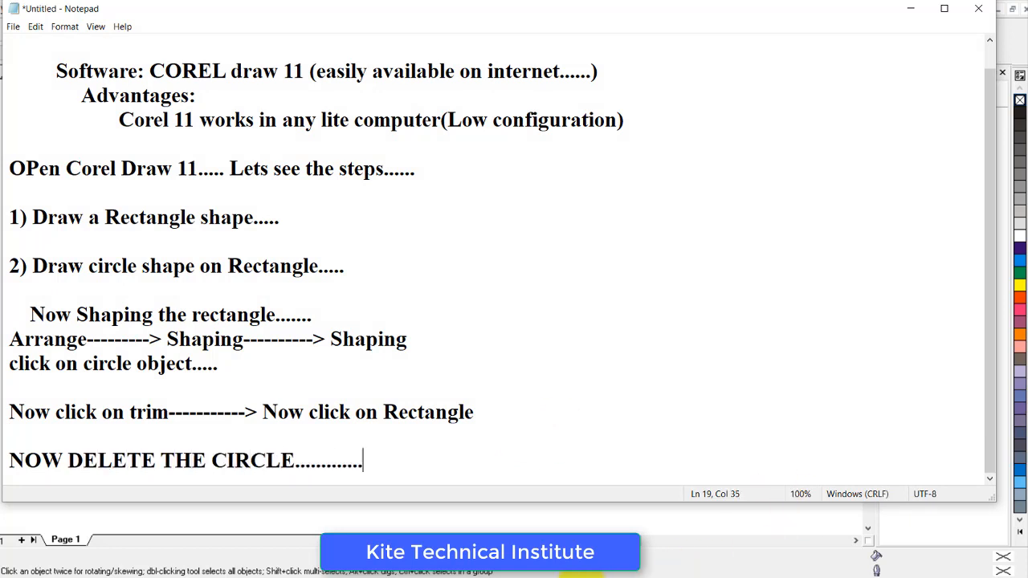
# Step: Return to CorelDRAW, delete the circle and move the trimmed rectangle slightly down and to the left on the page
pyautogui.hotkey('alt', 'Tab')
pyautogui.click(418, 234)
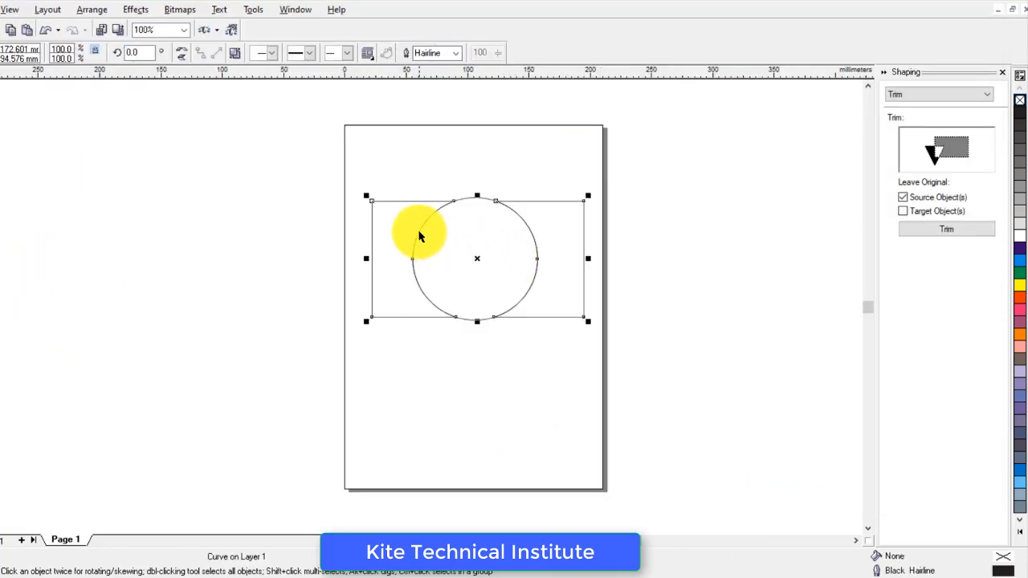
pyautogui.click(484, 319)
pyautogui.press('Delete')
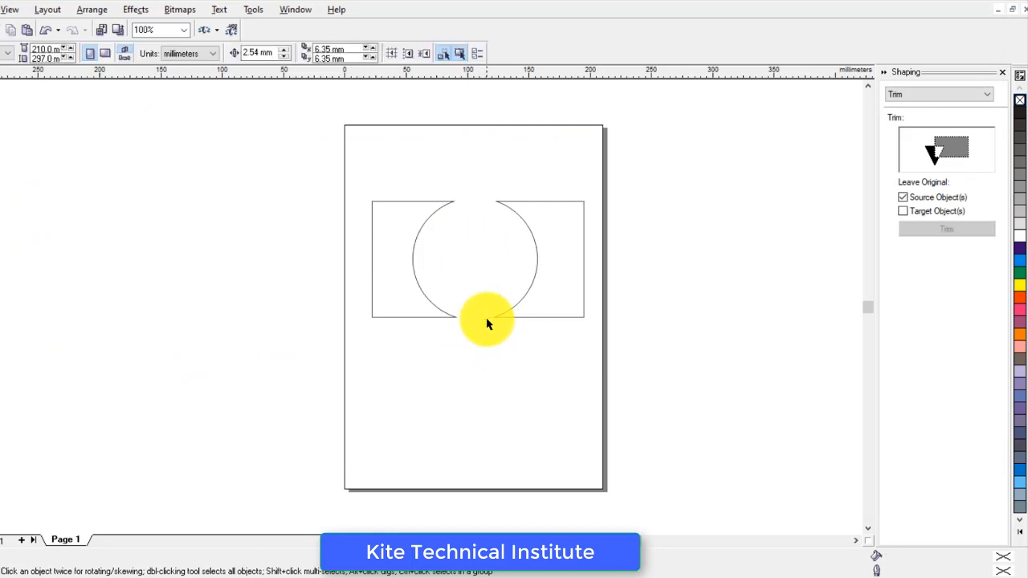
pyautogui.moveTo(403, 235); pyautogui.dragTo(391, 253)
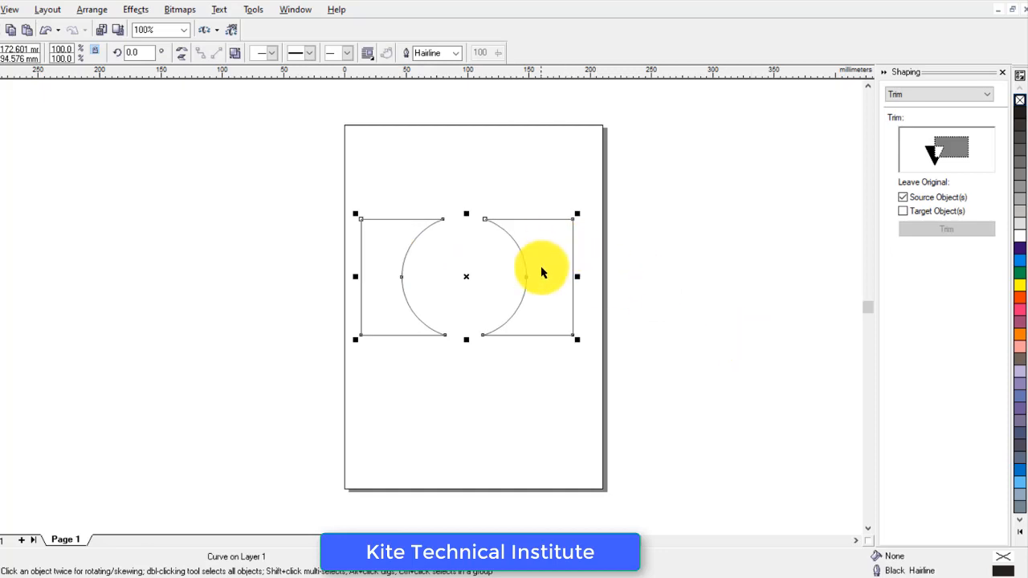
# Step: Try several fill colours on the trimmed rectangle, including orange, ending with cyan
pyautogui.click(1021, 258)
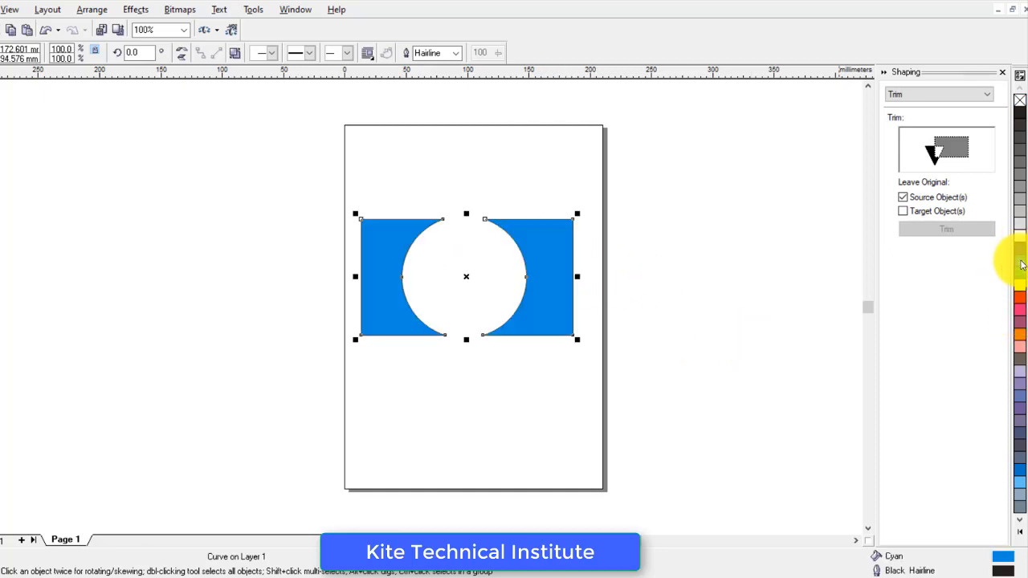
pyautogui.click(1020, 300)
pyautogui.click(1021, 311)
pyautogui.click(1019, 336)
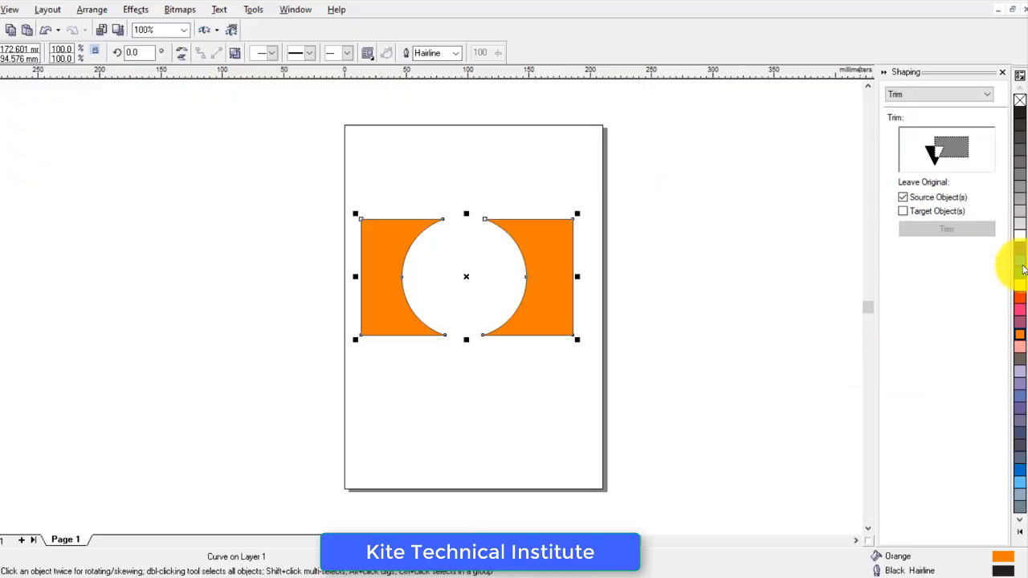
pyautogui.click(1019, 259)
pyautogui.click(629, 306)
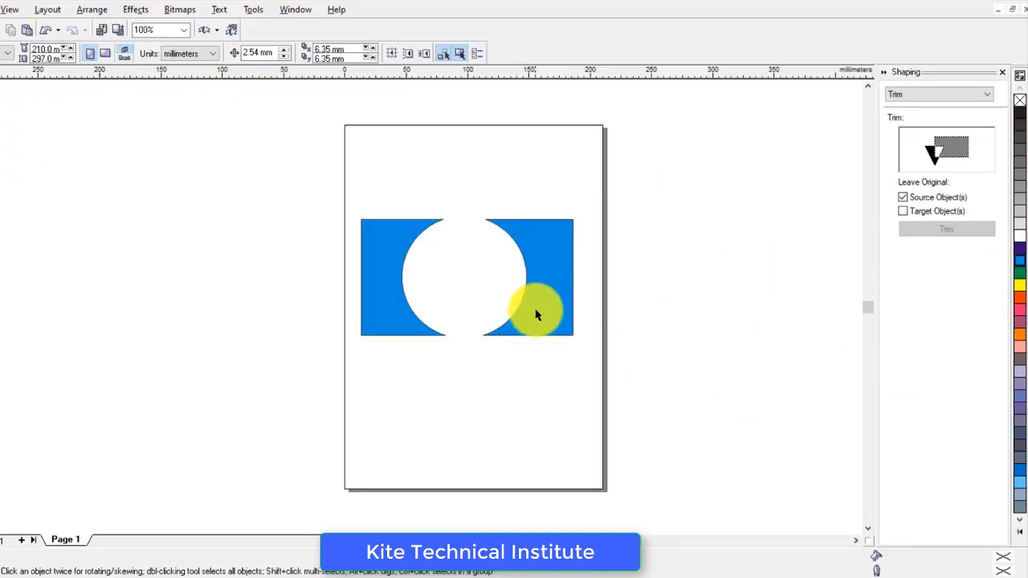
# Step: Fill the trimmed rectangle with white and deselect it
pyautogui.click(562, 265)
pyautogui.click(1019, 236)
pyautogui.click(678, 362)
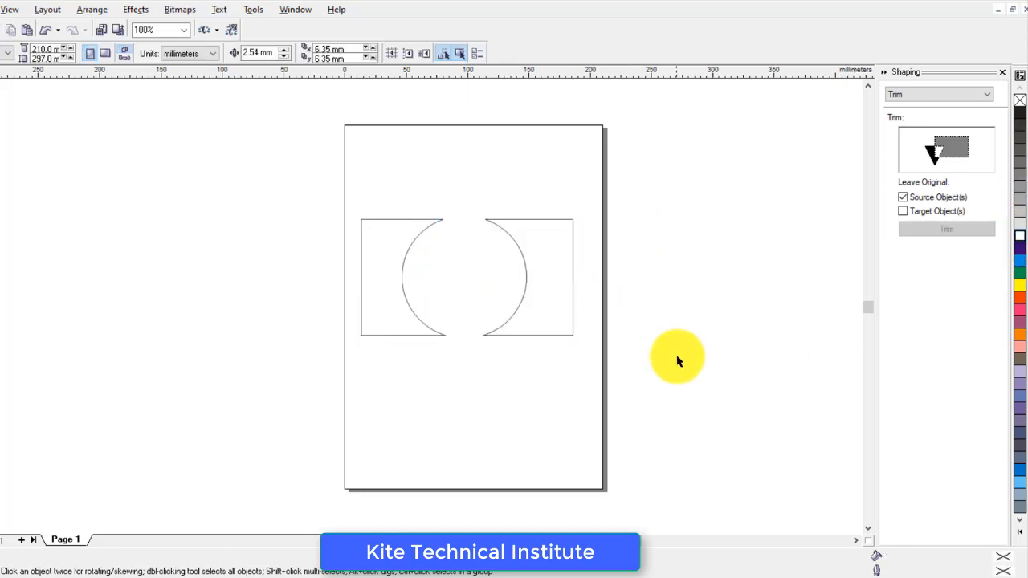
# Step: Close the Shaping docker and select the trimmed rectangle
pyautogui.click(1002, 73)
pyautogui.click(136, 9)
pyautogui.moveTo(89, 11)
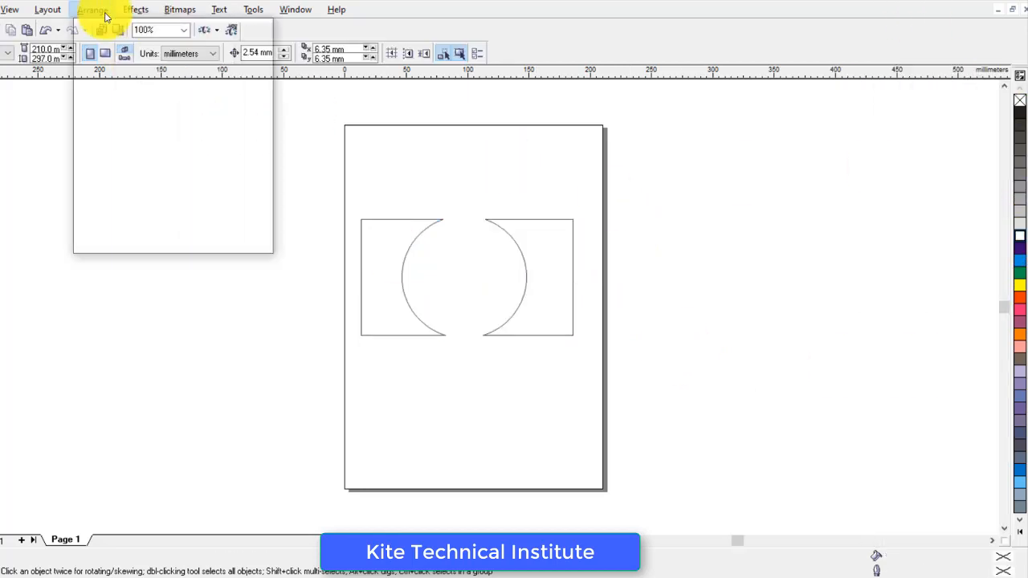
pyautogui.moveTo(136, 11)
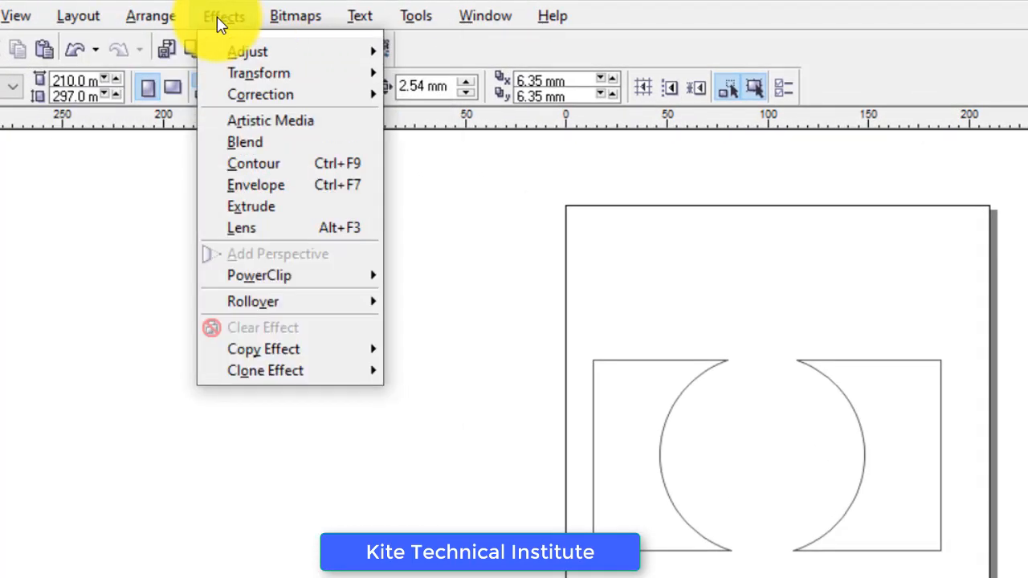
pyautogui.press('Escape')
pyautogui.click(663, 368)
pyautogui.click(152, 16)
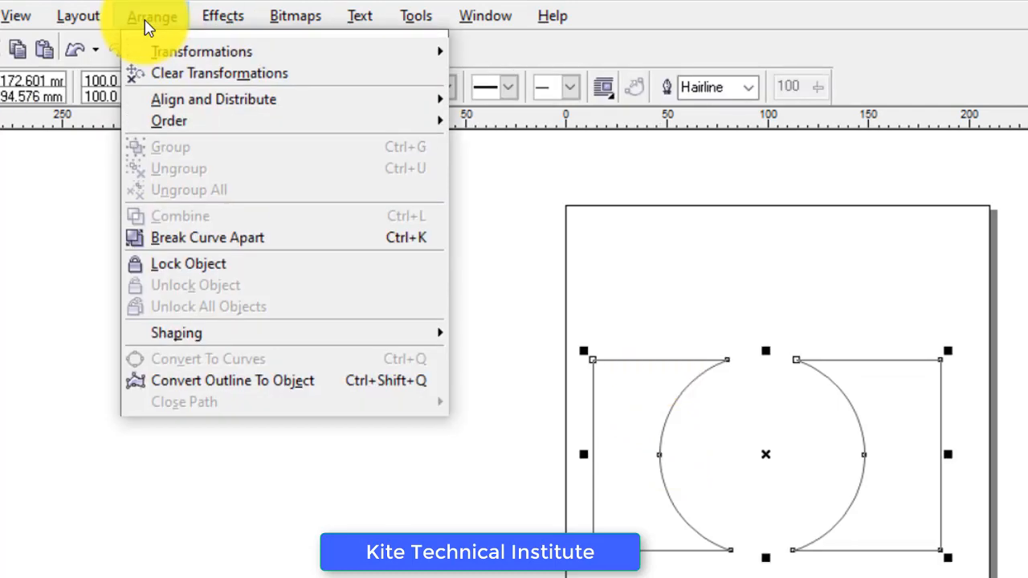
pyautogui.press('Escape')
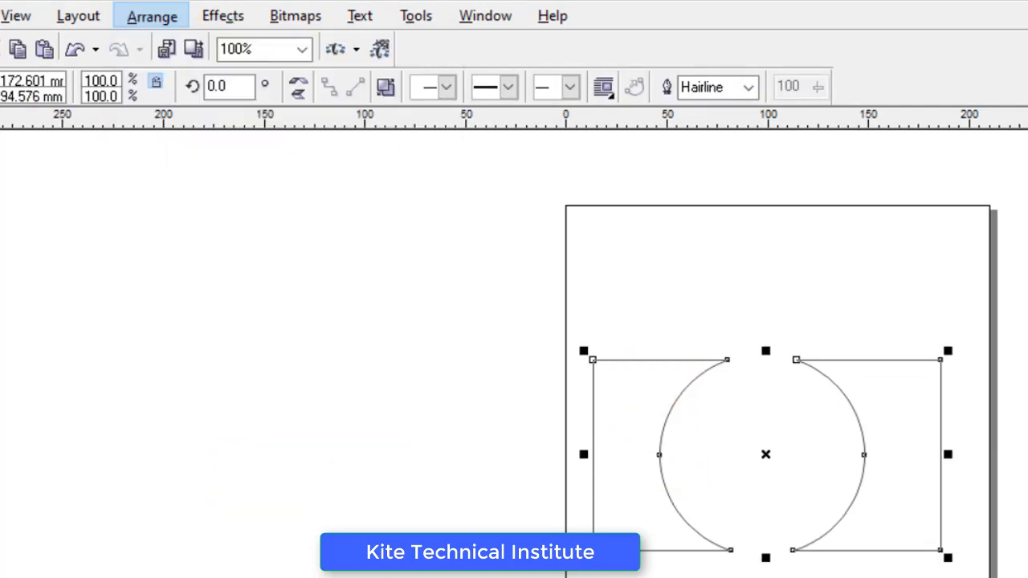
# Step: Switch to Notepad and add the line "NEXT:::: Click on Shaped Rectangle...." below the circle deletion note
pyautogui.hotkey('alt', 'Tab')
pyautogui.scroll(-1, 514, 317)
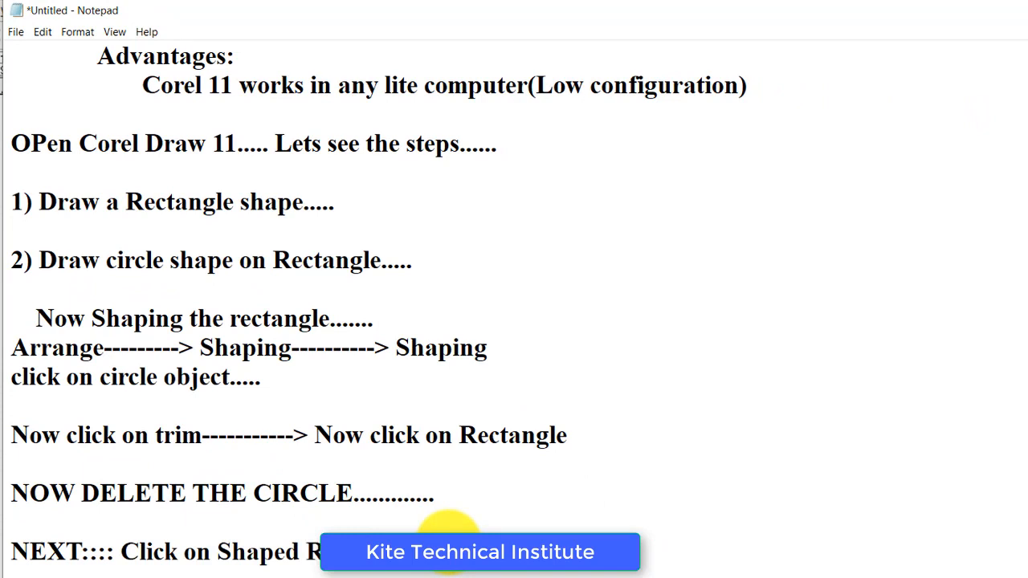
pyautogui.scroll(-1, 448, 534)
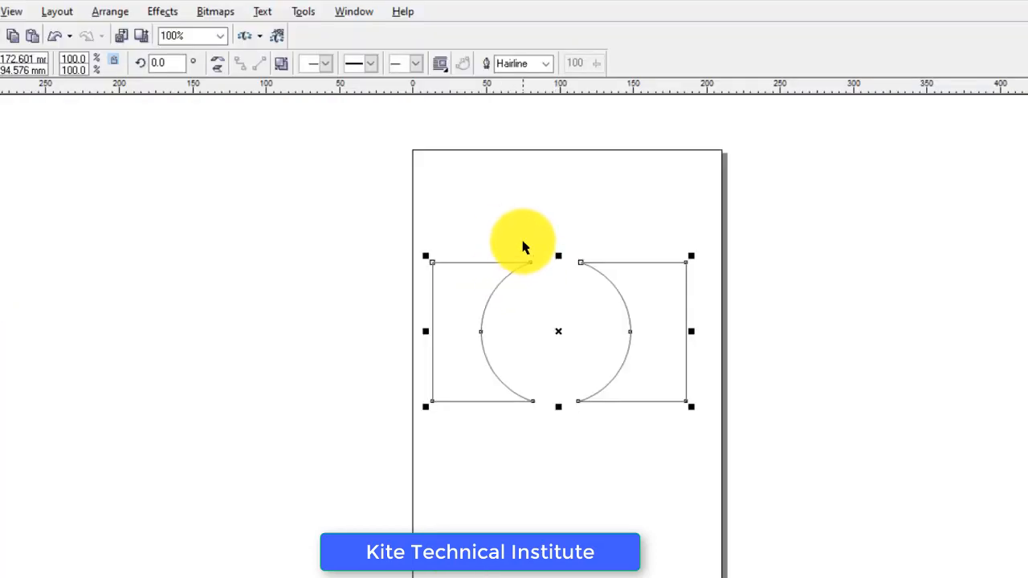
# Step: Check the command path in CorelDRAW, and add the Notepad line "Now click on :Arrange----------- Break Curve Apart ( CLTRL + K)" followed by blank lines
pyautogui.click(151, 18)
pyautogui.moveTo(111, 11)
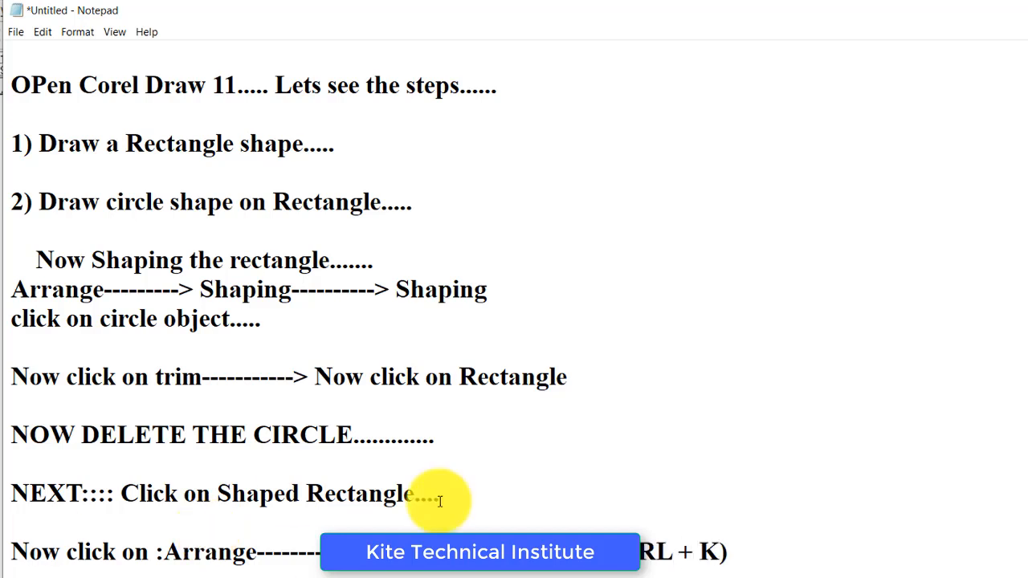
pyautogui.press('Return')
pyautogui.press('Return')
pyautogui.press('Return')
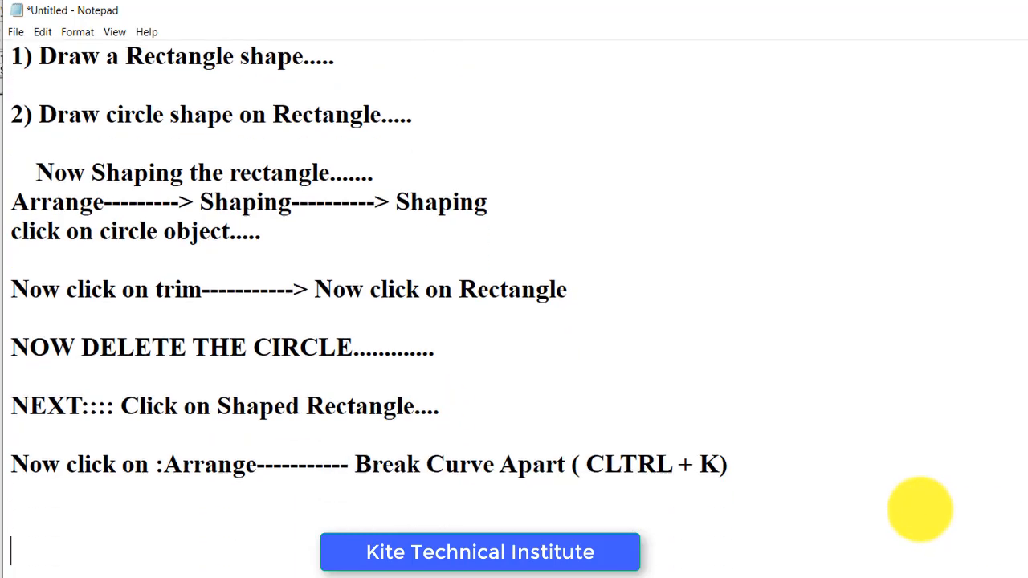
pyautogui.moveTo(356, 466); pyautogui.dragTo(729, 468)
pyautogui.click(707, 505)
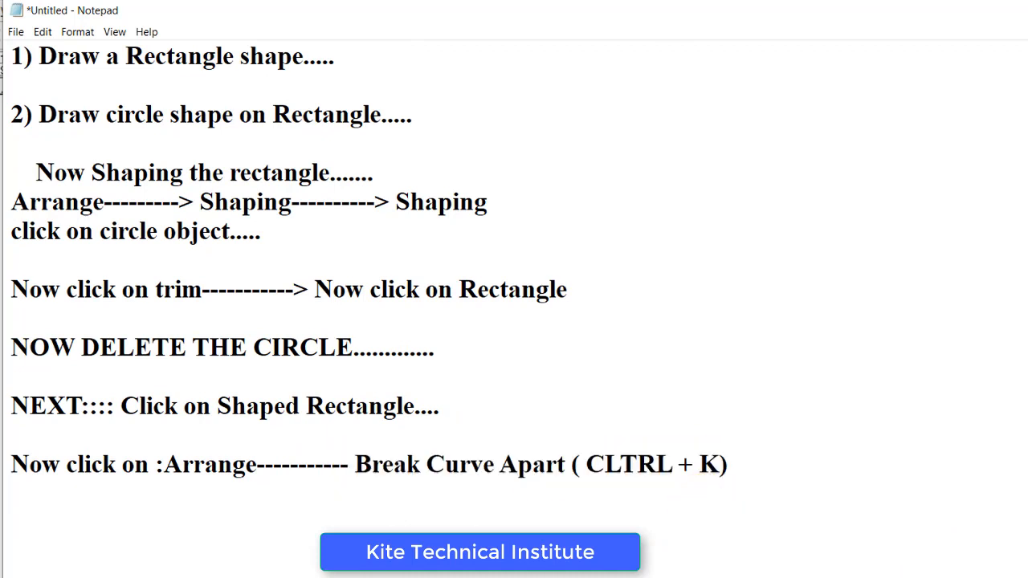
# Step: Return to CorelDRAW, break the trimmed rectangle's curve apart and select its left piece
pyautogui.hotkey('alt', 'Tab')
pyautogui.click(106, 13)
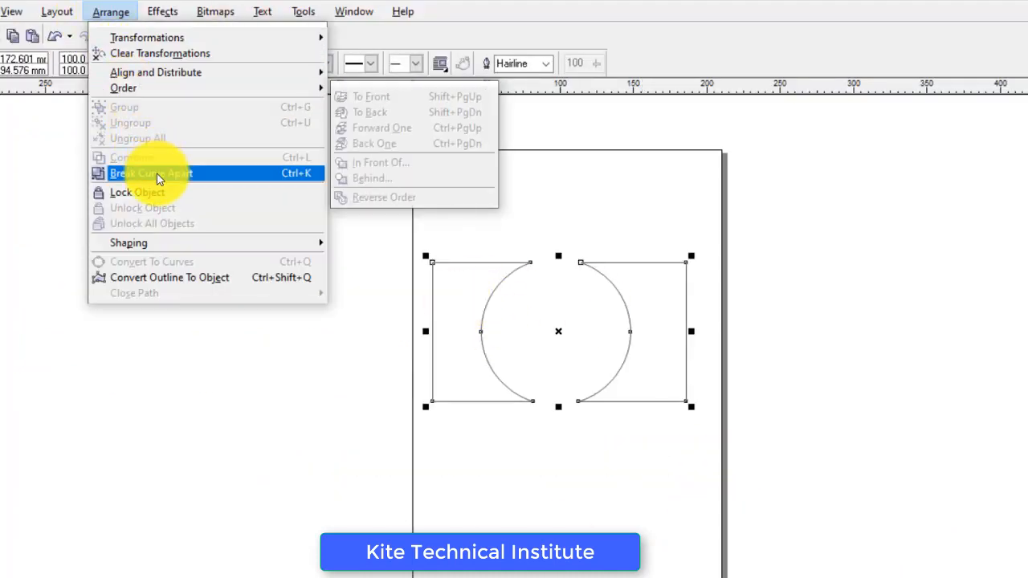
pyautogui.click(155, 172)
pyautogui.click(809, 239)
pyautogui.click(661, 263)
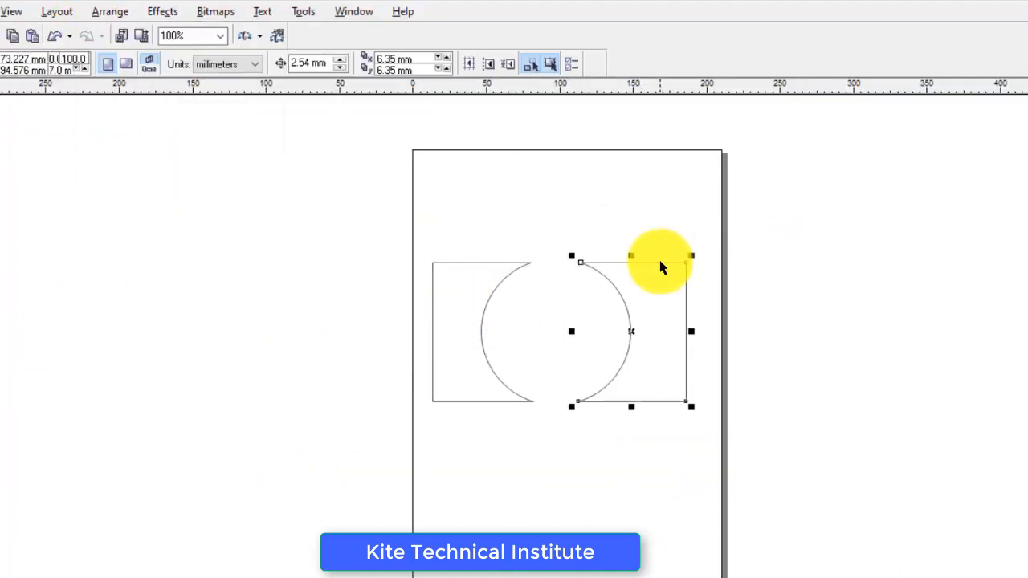
pyautogui.click(474, 265)
# Step: Switch to Notepad and add the line "Now Color the both area with different color....."
pyautogui.hotkey('alt', 'Tab')
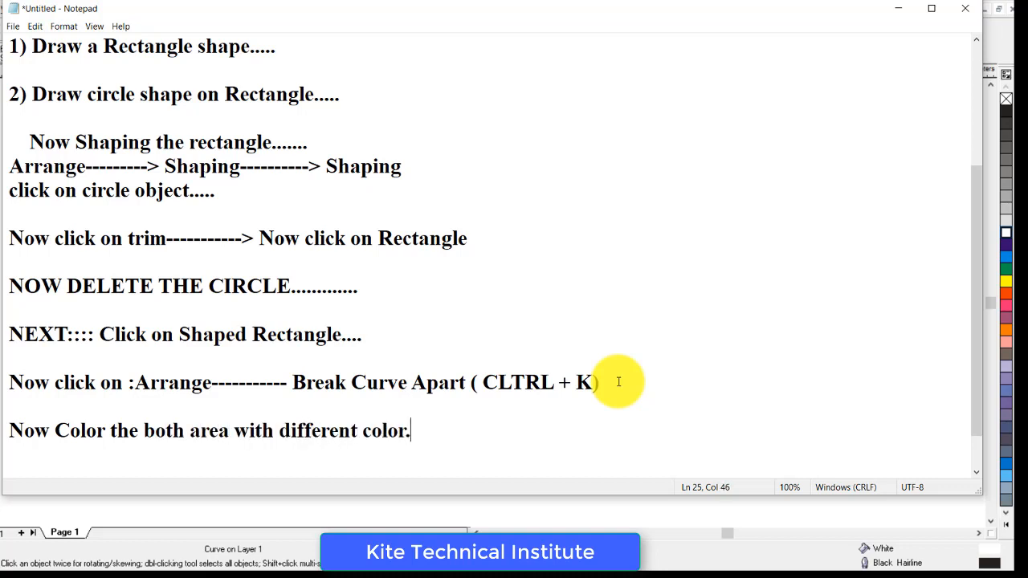
pyautogui.write('....')
# Step: Return to CorelDRAW and fill the left piece with red and the right piece with cyan
pyautogui.hotkey('alt', 'Tab')
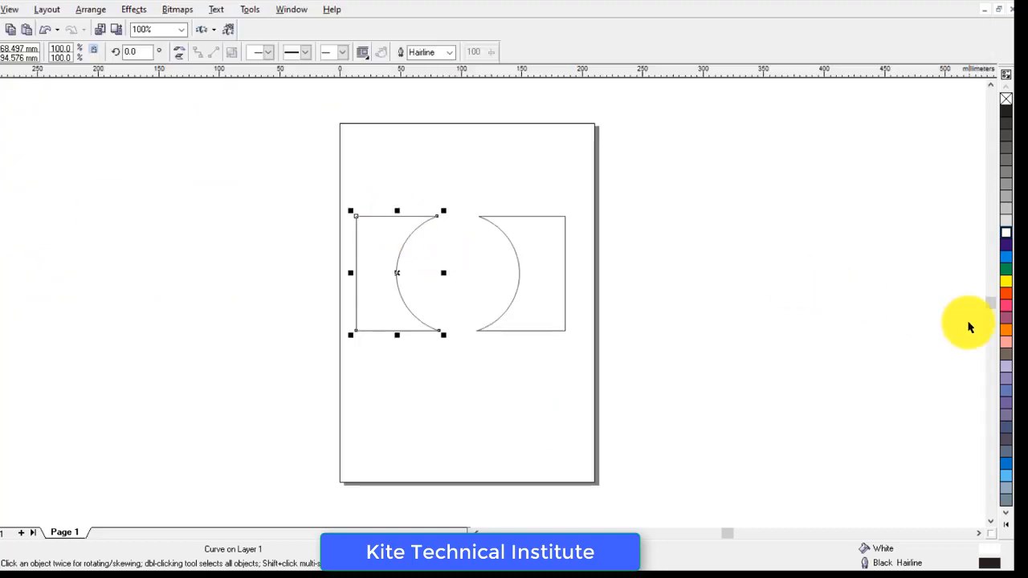
pyautogui.click(1005, 293)
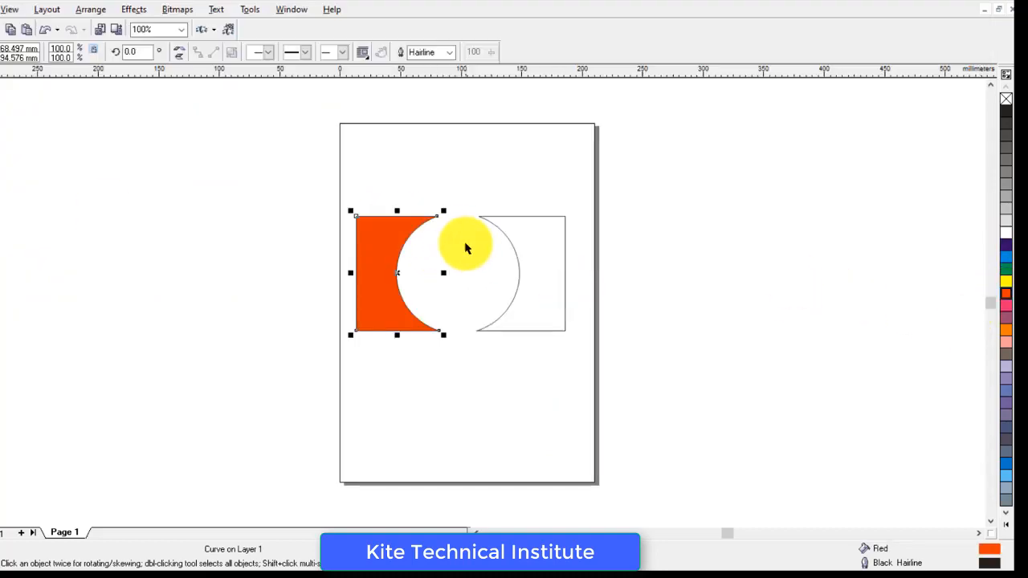
pyautogui.click(466, 247)
pyautogui.click(563, 249)
pyautogui.click(1005, 260)
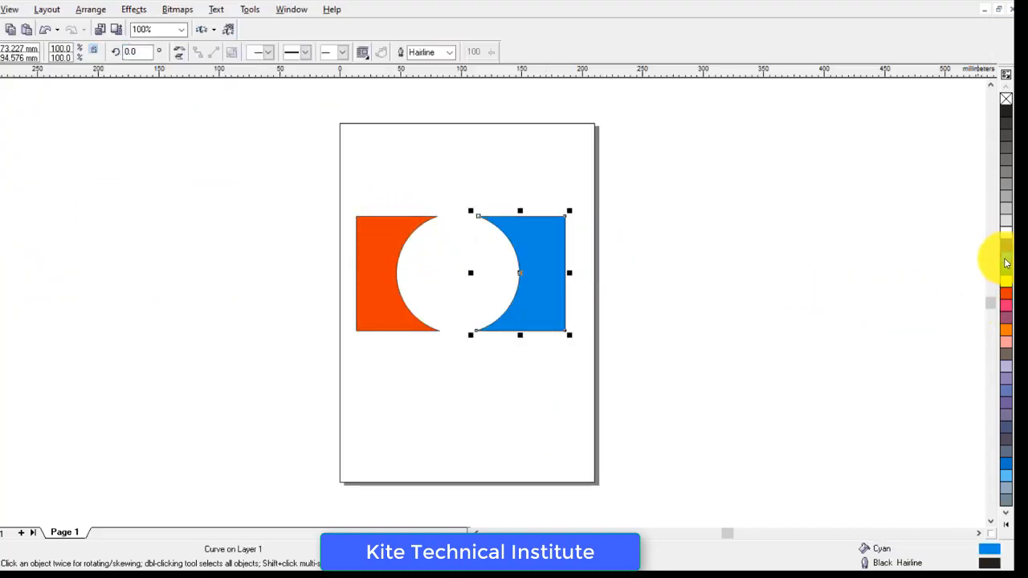
pyautogui.click(622, 275)
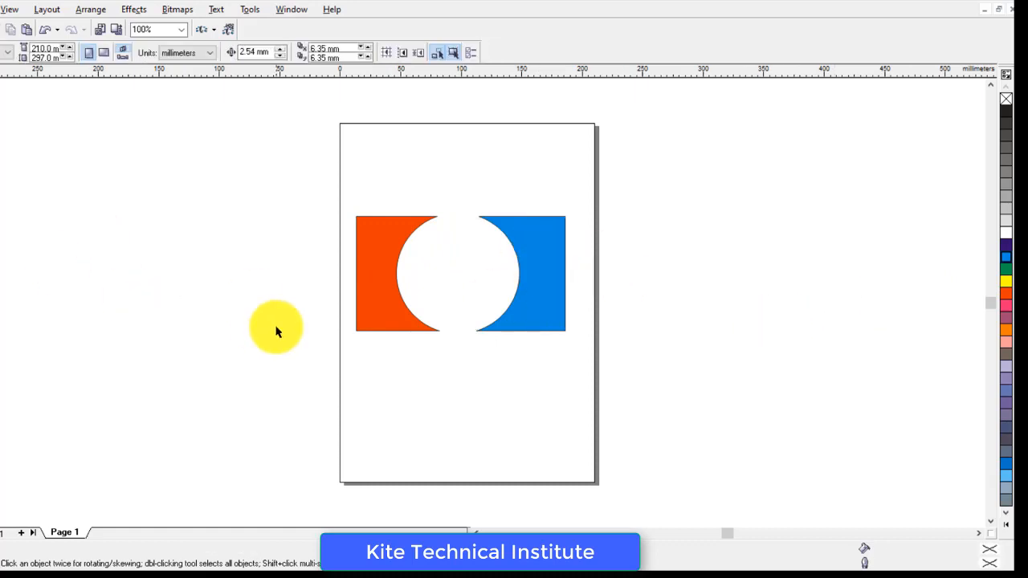
# Step: Set the outline colour of the left piece to red, matching its fill
pyautogui.press('z')
pyautogui.moveTo(350, 212)
pyautogui.mouseDown()
pyautogui.moveTo(448, 335)
pyautogui.moveTo(582, 339)
pyautogui.mouseUp()
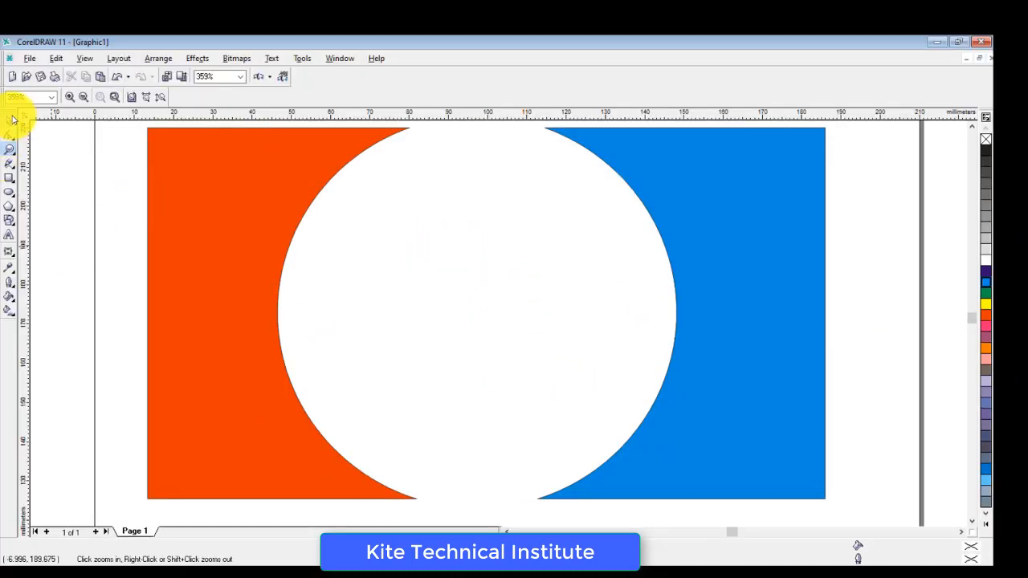
pyautogui.click(9, 120)
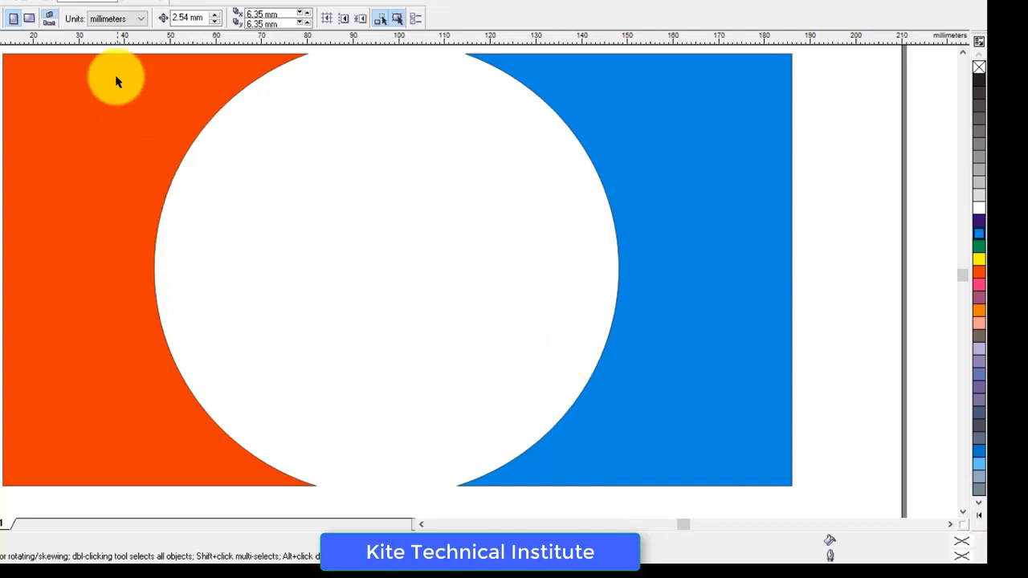
pyautogui.click(90, 58)
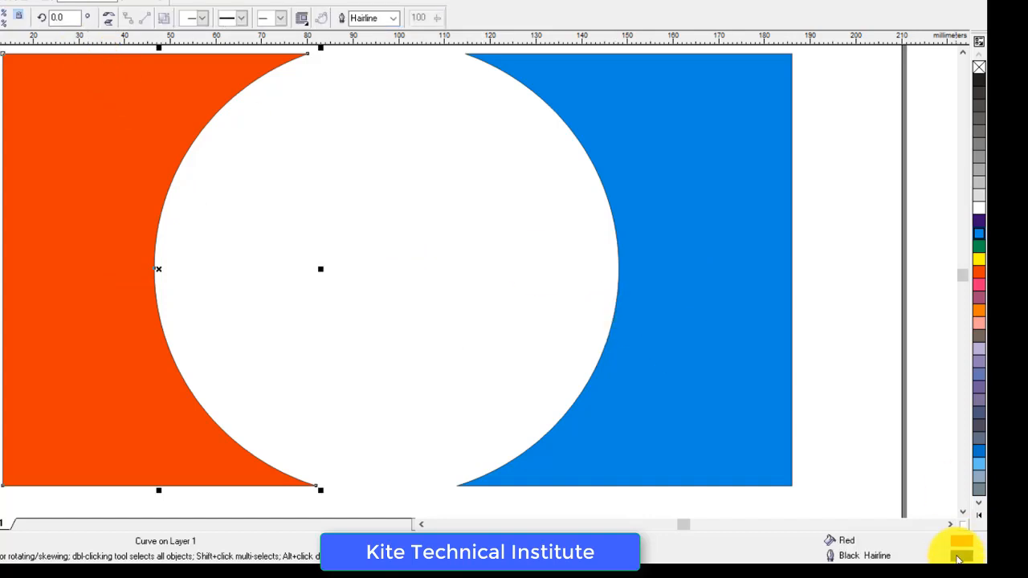
pyautogui.doubleClick(960, 556)
pyautogui.click(341, 151)
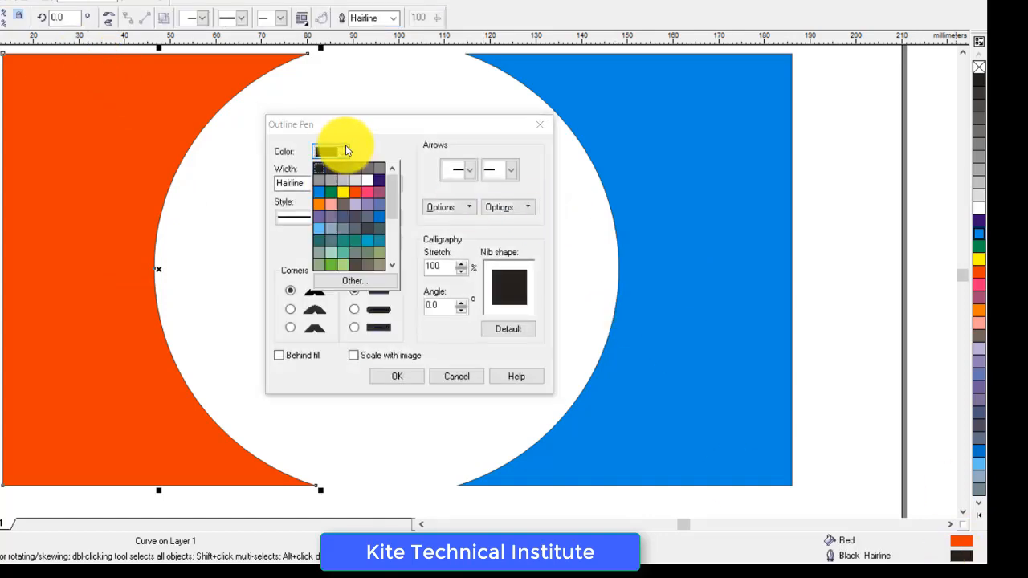
pyautogui.click(354, 192)
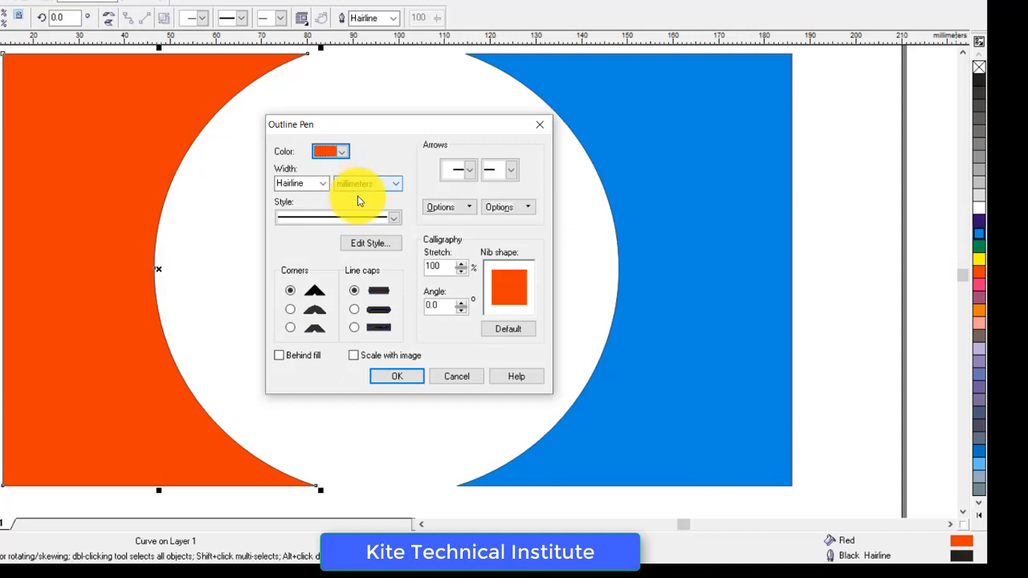
pyautogui.click(405, 377)
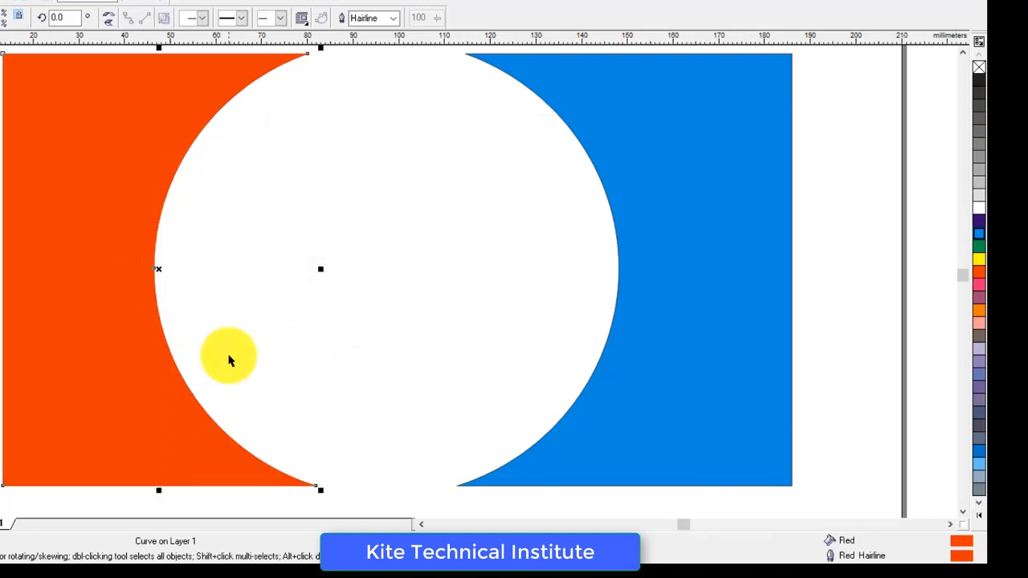
# Step: Set the outline colour of the right piece to cyan and deselect it
pyautogui.click(670, 163)
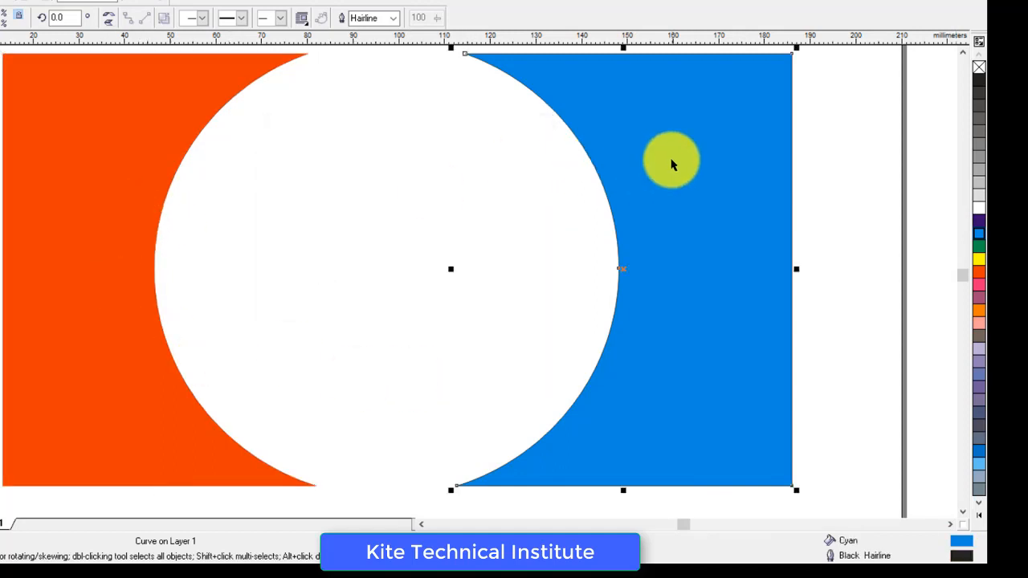
pyautogui.doubleClick(964, 556)
pyautogui.click(341, 153)
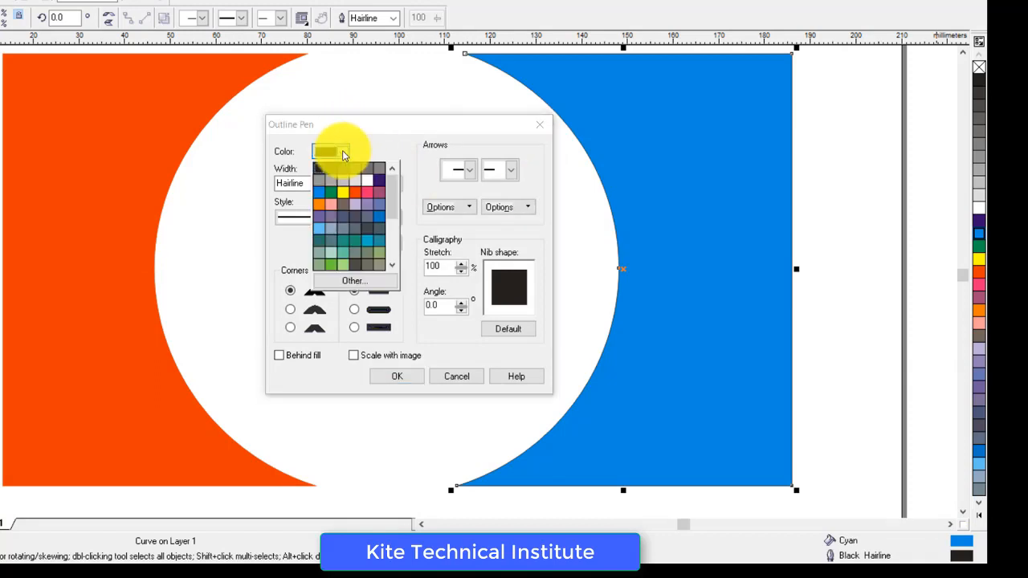
pyautogui.click(320, 191)
pyautogui.click(405, 378)
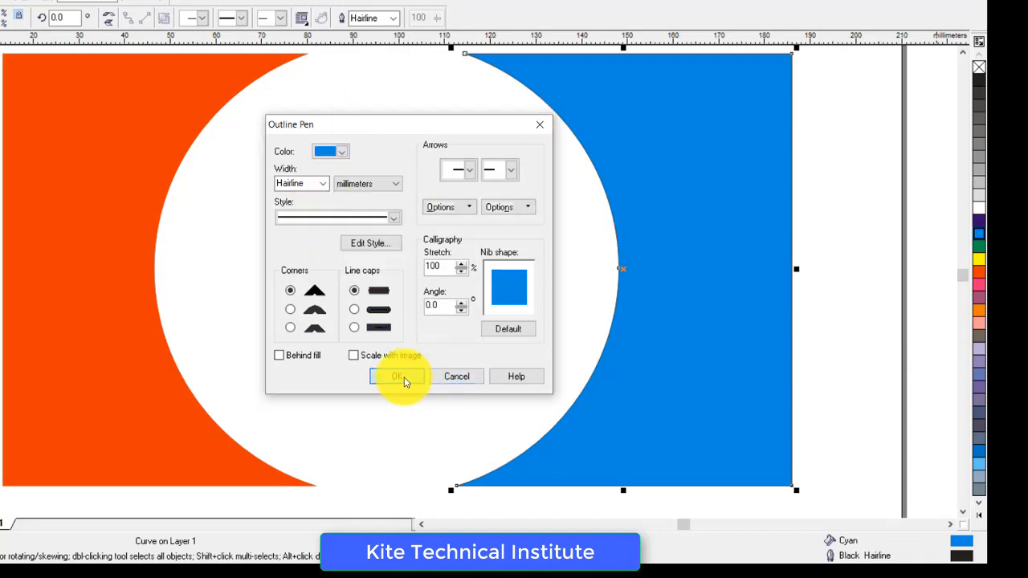
pyautogui.click(861, 241)
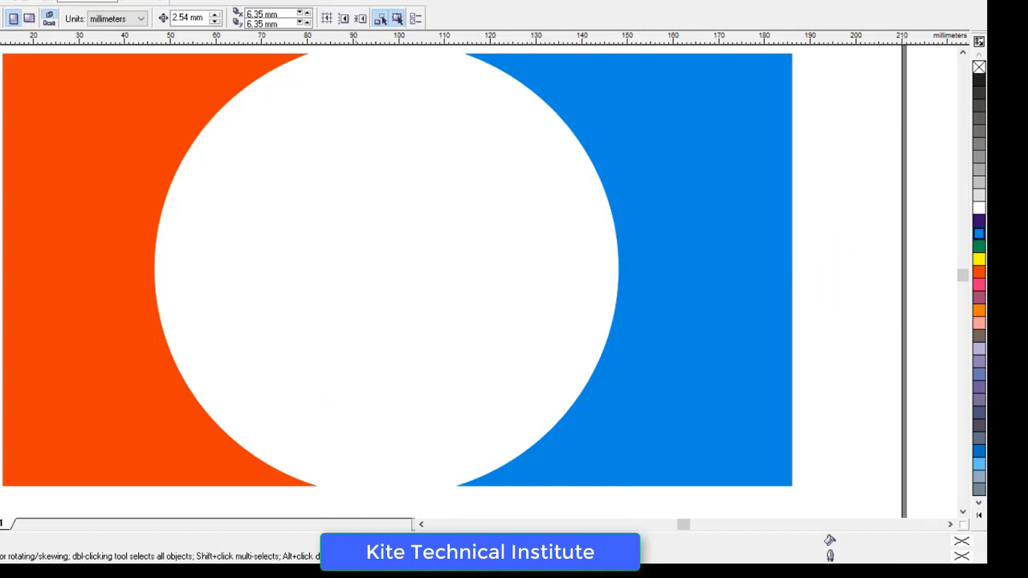
# Step: Check the Pepsi reference image in the browser, and add "Also Color the line....." to the colouring note in Notepad
pyautogui.hotkey('alt', 'Tab')
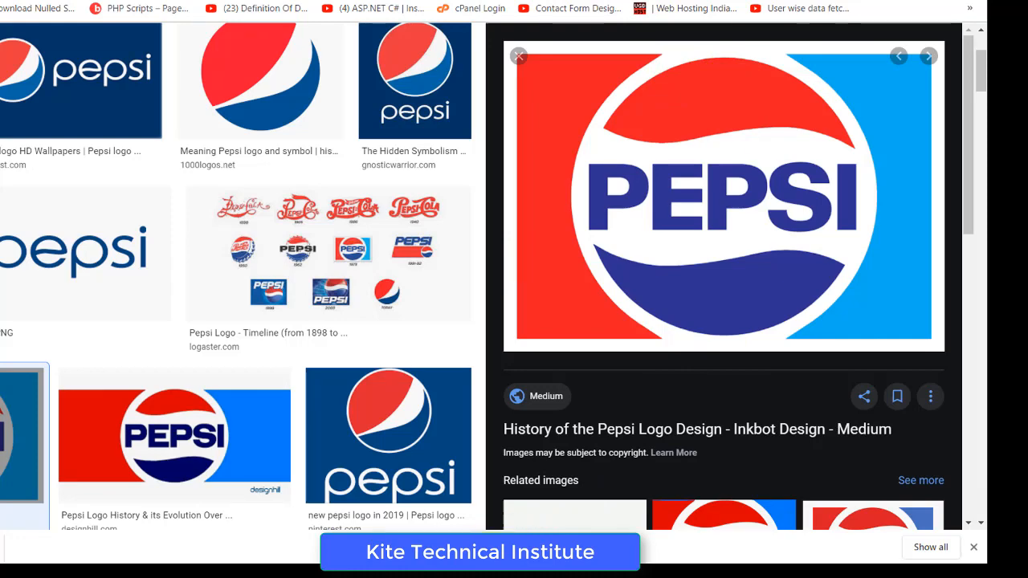
pyautogui.hotkey('alt', 'Tab')
pyautogui.press('Return')
pyautogui.press('Return')
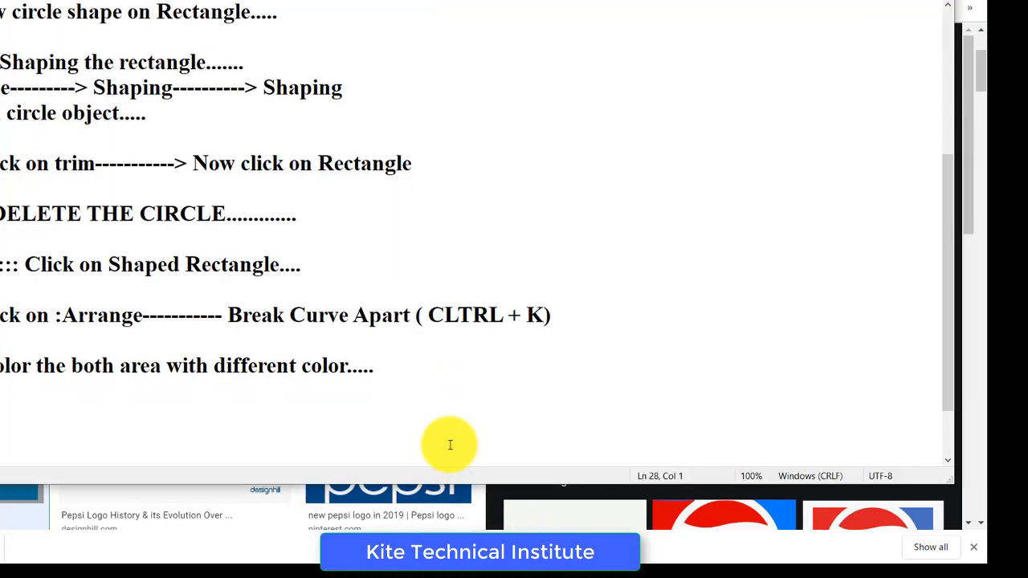
pyautogui.click(417, 368)
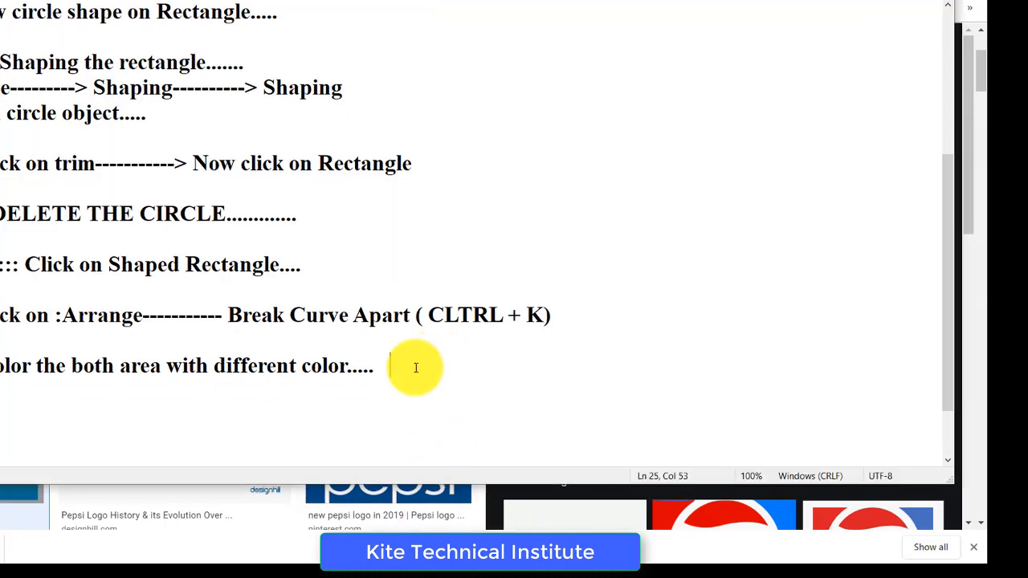
pyautogui.write('Also Color the line.....')
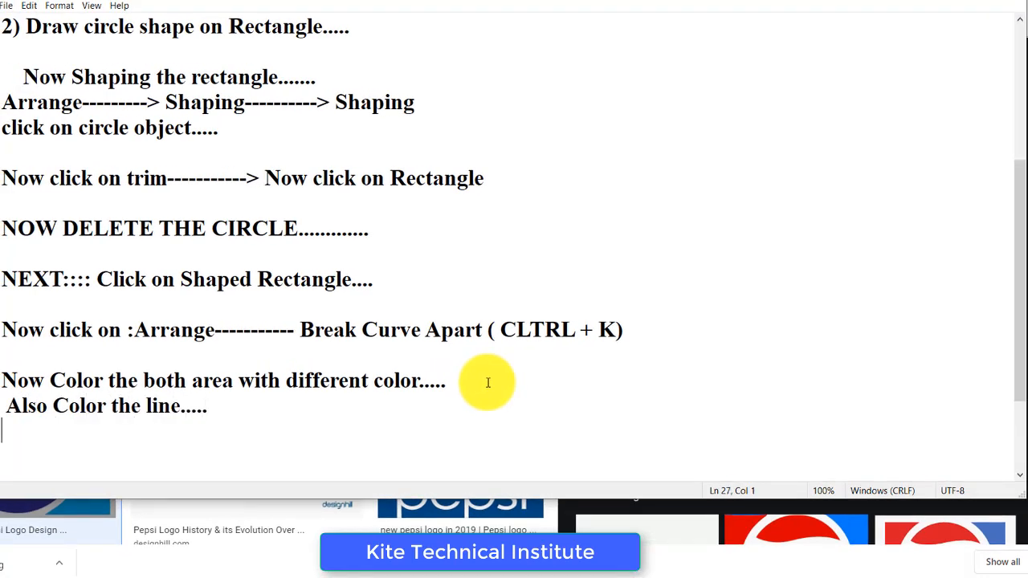
# Step: Leave blank lines below the colouring note and add the line "Next Draw a next cirlce..."
pyautogui.press('Return')
pyautogui.press('Return')
pyautogui.press('Return')
pyautogui.press('Return')
pyautogui.press('Return')
pyautogui.press('Return')
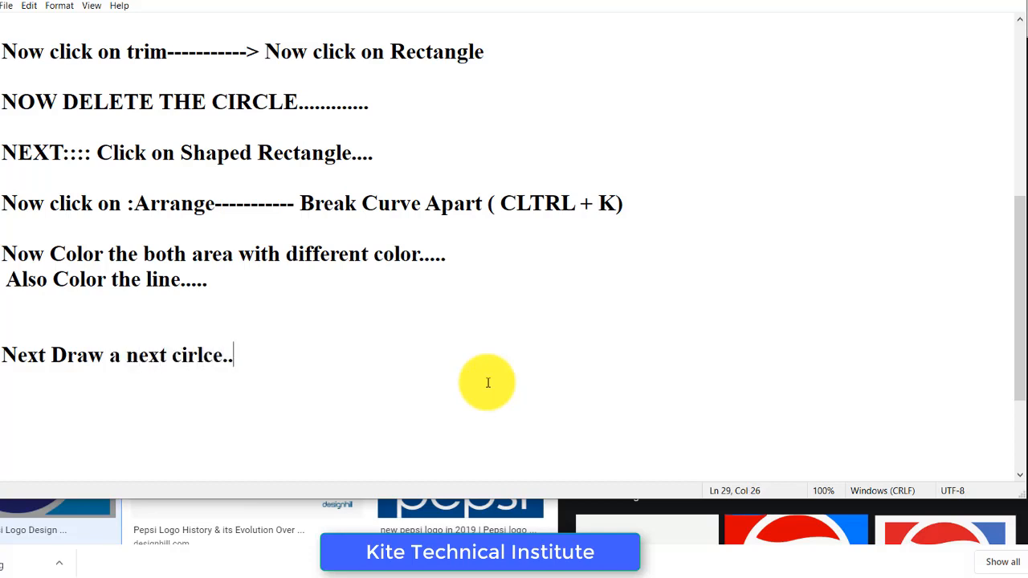
pyautogui.write('.')
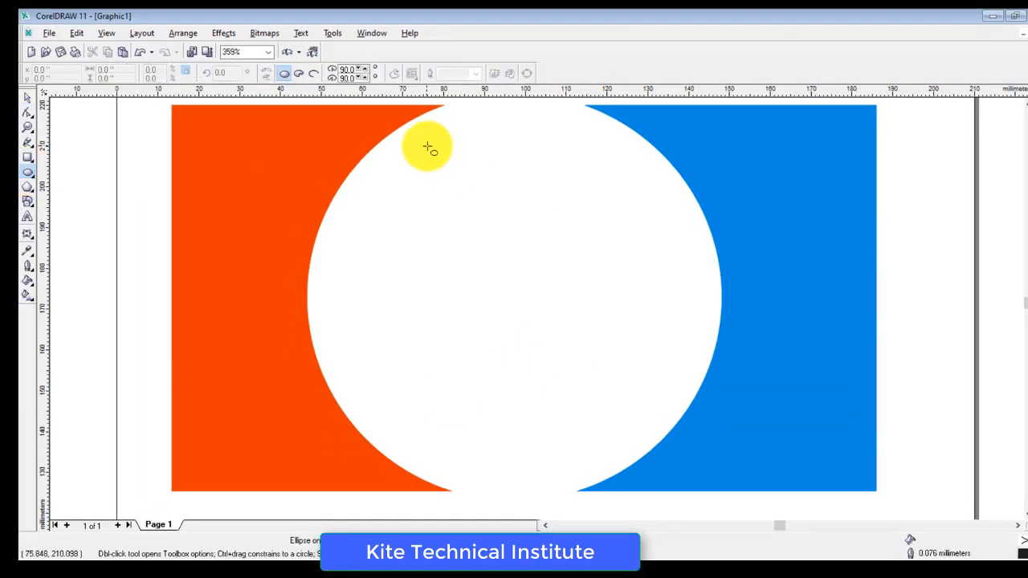
# Step: In CorelDRAW, draw an ellipse about 87 by 85 mm inside the white circular gap and move it slightly left to centre it
pyautogui.moveTo(400, 135)
pyautogui.mouseDown()
pyautogui.moveTo(584, 345)
pyautogui.moveTo(699, 452)
pyautogui.mouseUp()
pyautogui.moveTo(389, 292); pyautogui.dragTo(340, 286)
pyautogui.moveTo(526, 129); pyautogui.dragTo(521, 117)
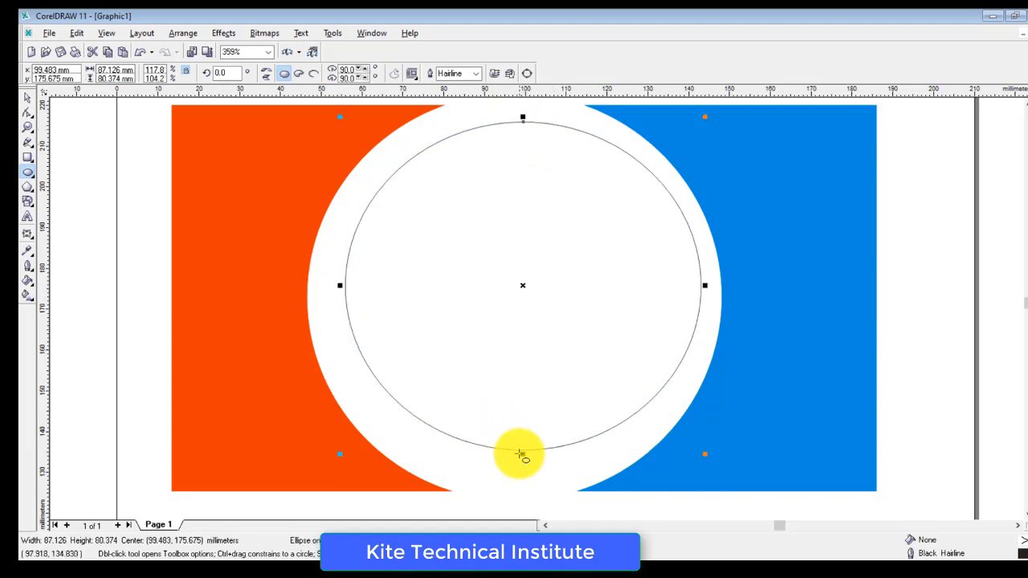
pyautogui.moveTo(523, 454); pyautogui.dragTo(524, 471)
pyautogui.click(27, 97)
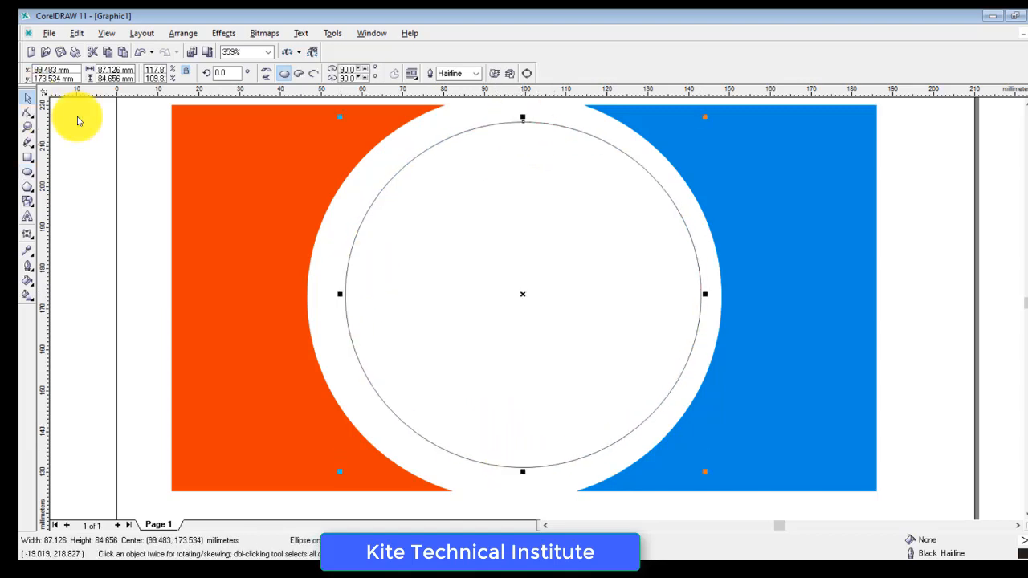
pyautogui.moveTo(367, 218); pyautogui.dragTo(354, 216)
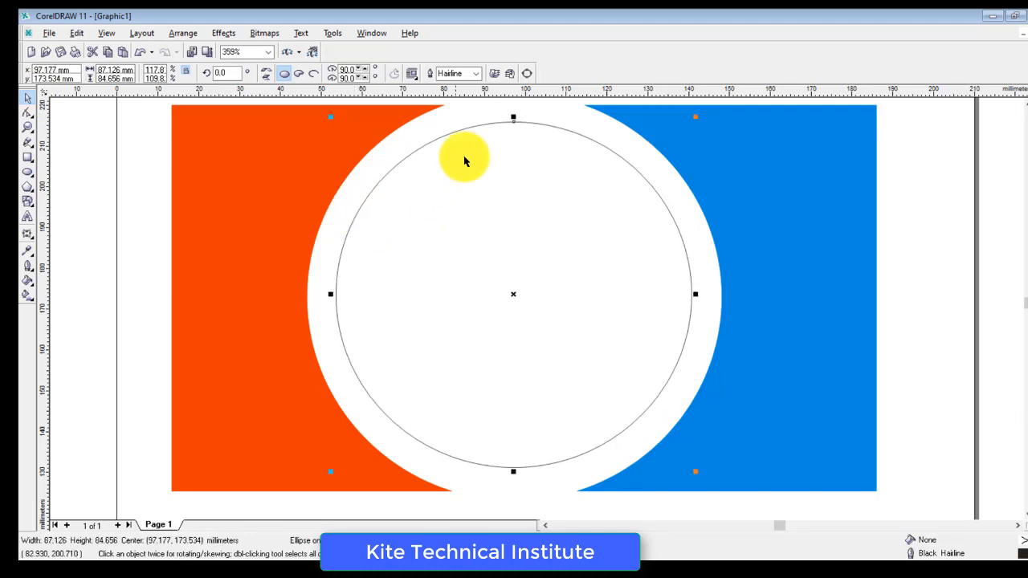
# Step: Enlarge the inner ellipse in the white circular gap to about 89 by 87 mm, and compare it with the Pepsi reference image
pyautogui.click(580, 567)
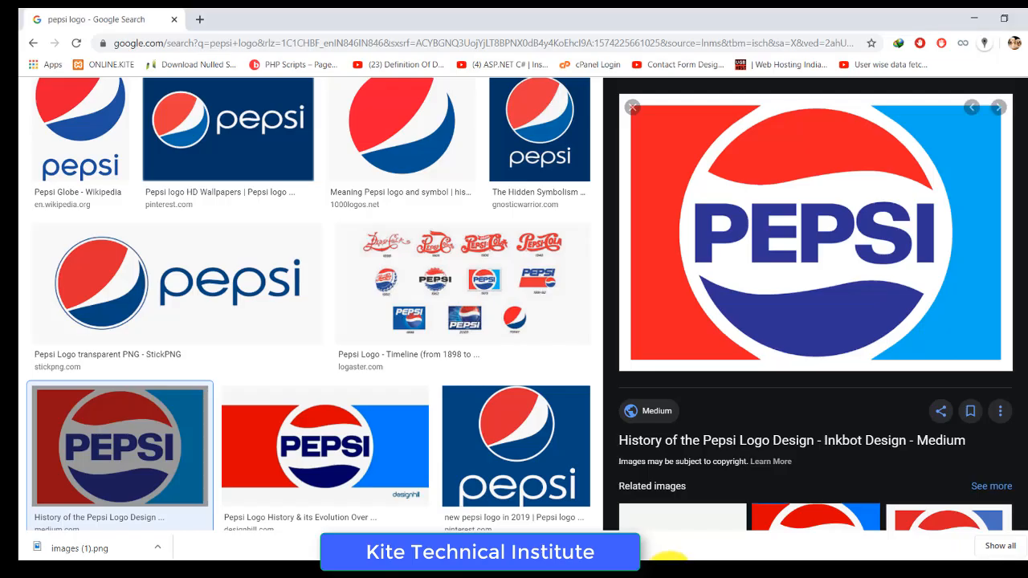
pyautogui.click(670, 572)
pyautogui.moveTo(514, 114); pyautogui.dragTo(513, 109)
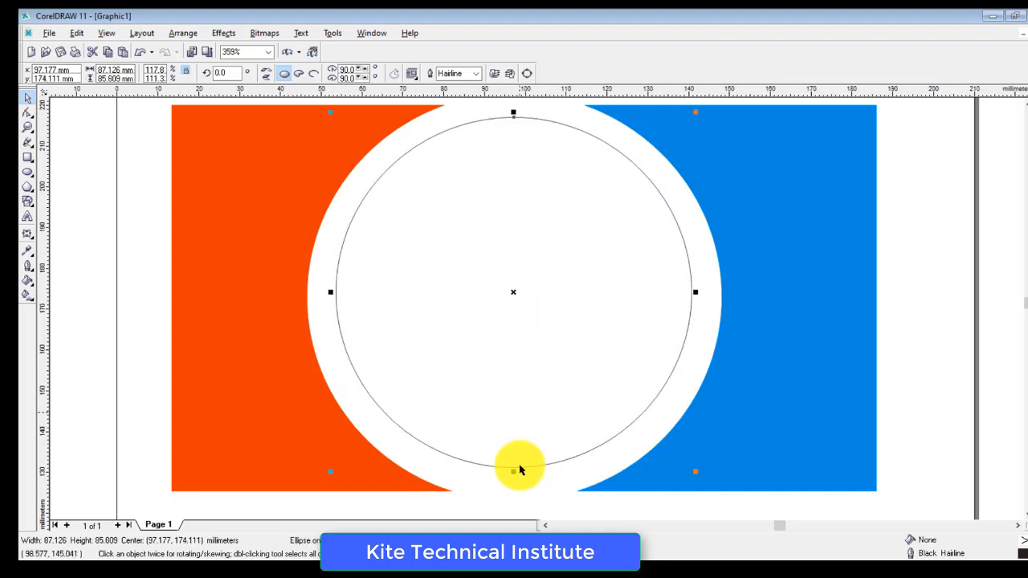
pyautogui.moveTo(518, 470); pyautogui.dragTo(509, 475)
pyautogui.moveTo(330, 292); pyautogui.dragTo(330, 294)
pyautogui.moveTo(701, 296); pyautogui.dragTo(695, 294)
pyautogui.click(969, 363)
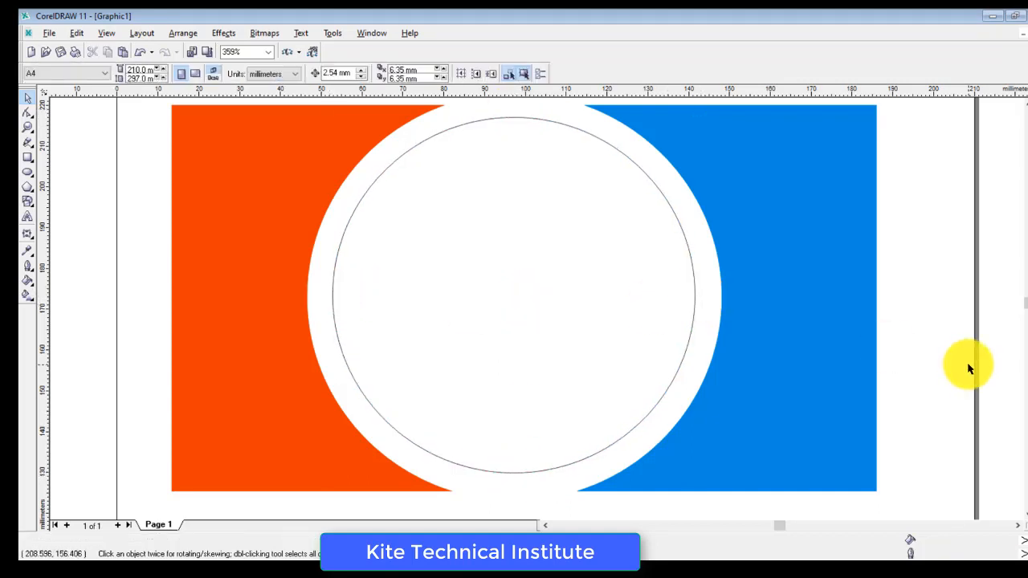
pyautogui.click(538, 123)
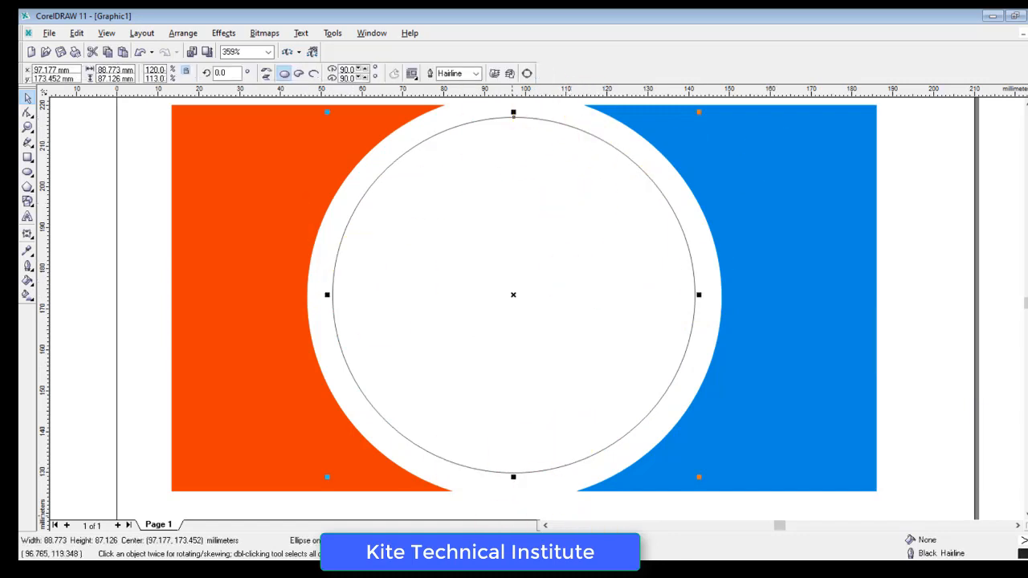
pyautogui.hotkey('alt', 'Tab')
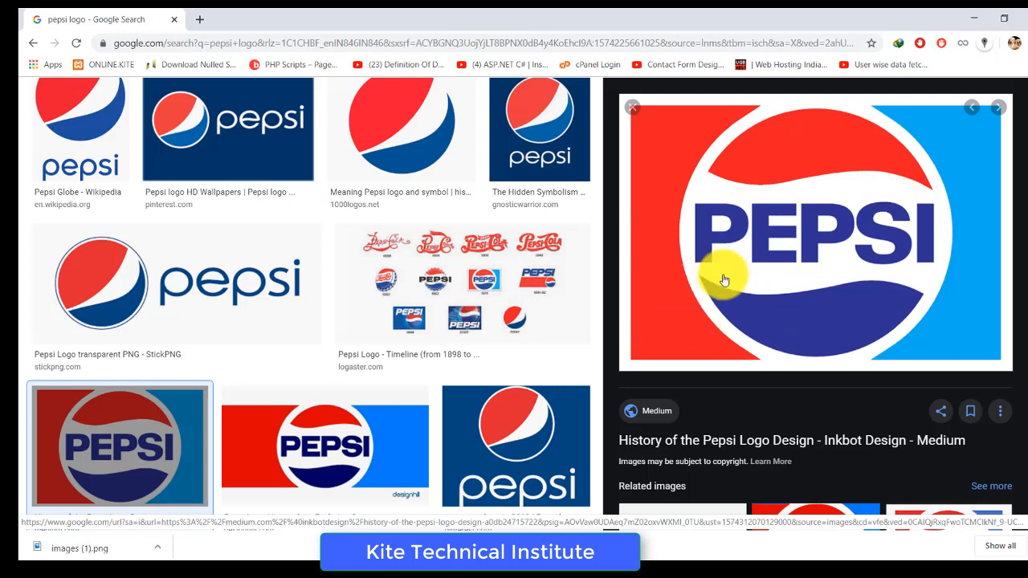
pyautogui.hotkey('alt', 'Tab')
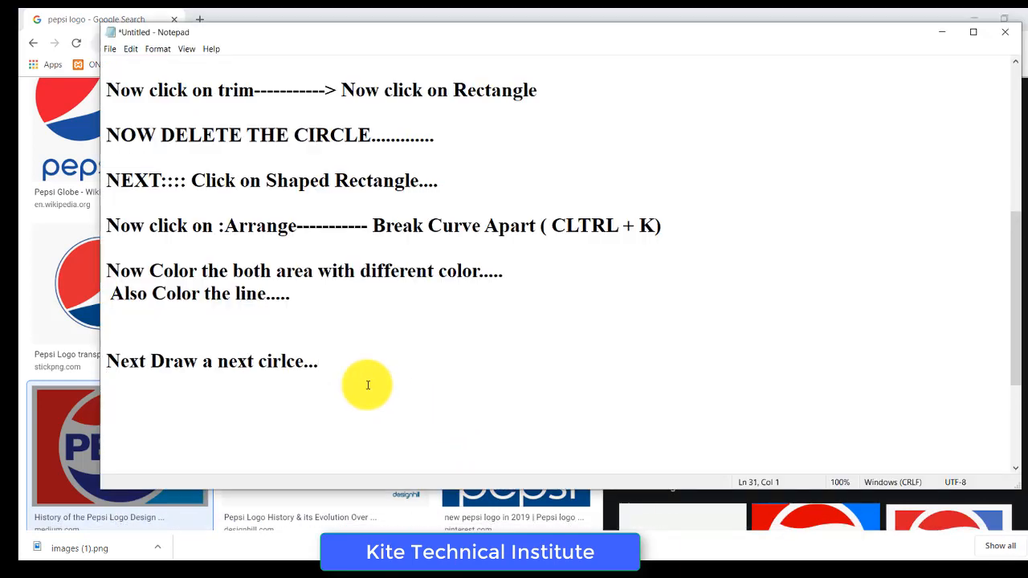
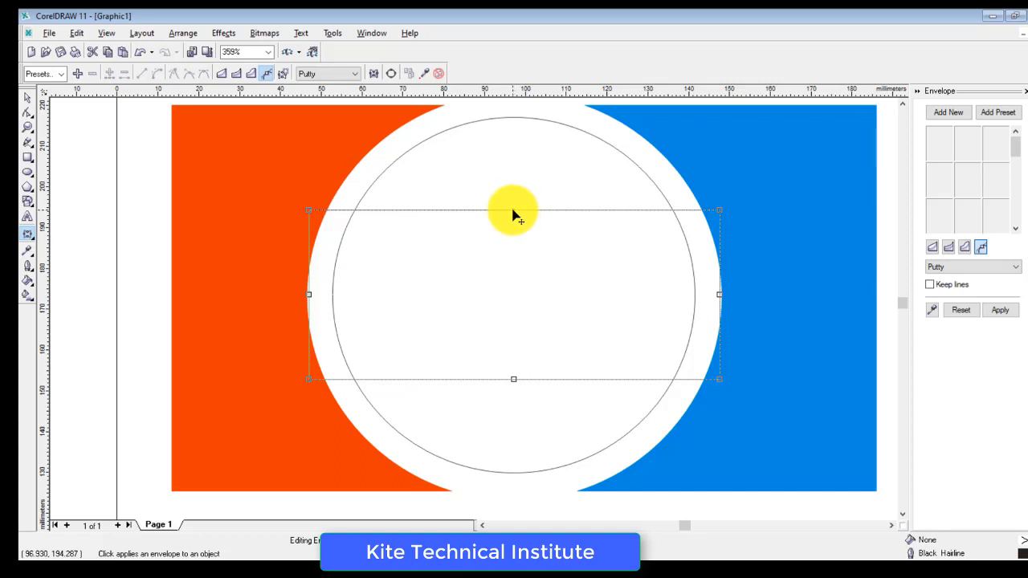
# Step: Select the envelope's top middle node, and in Notepad write "Now click on middle point of rectangle..." and, below a blank line, "And Drag down the"
pyautogui.click(514, 211)
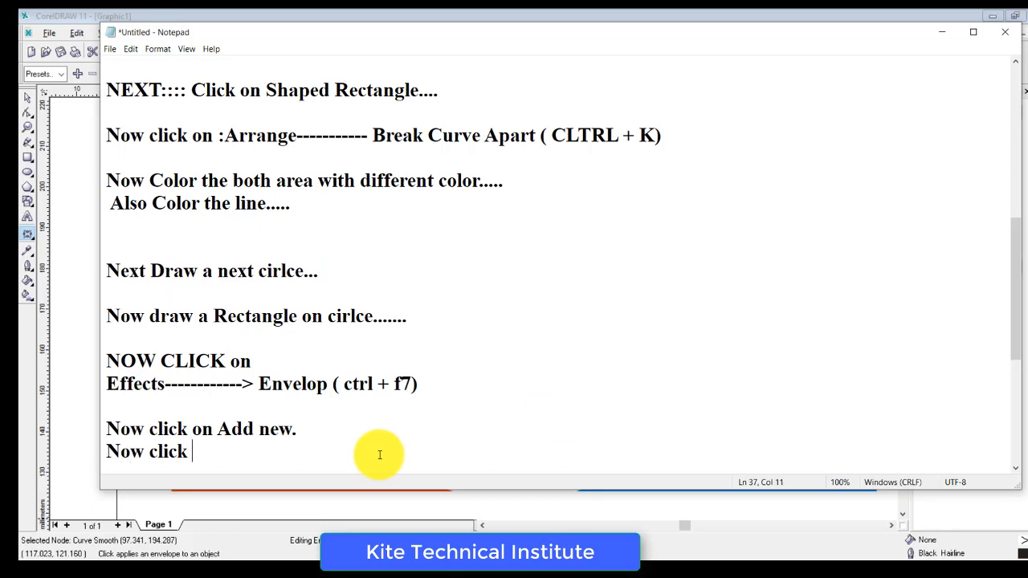
pyautogui.write('id')
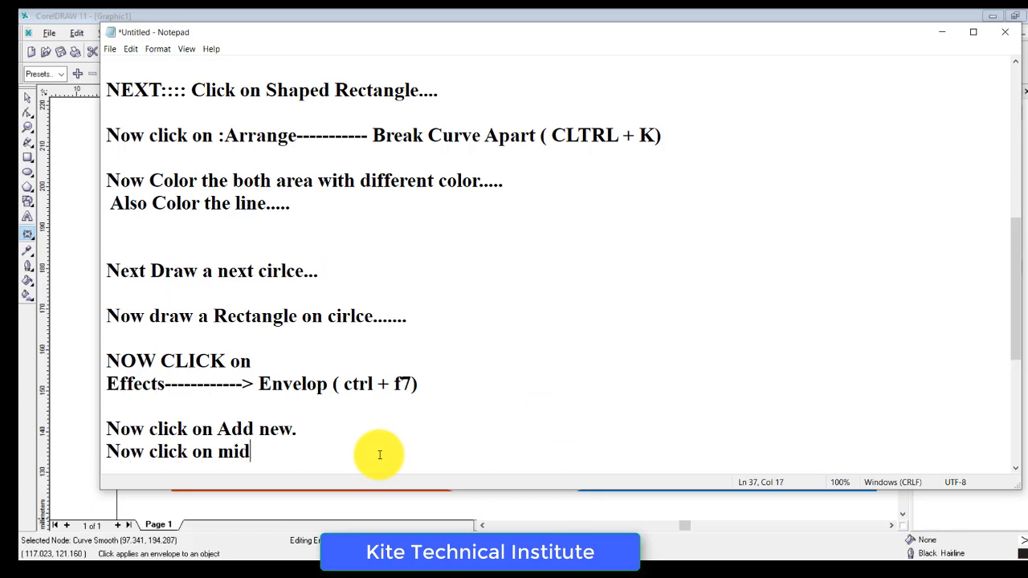
pyautogui.write('dle point')
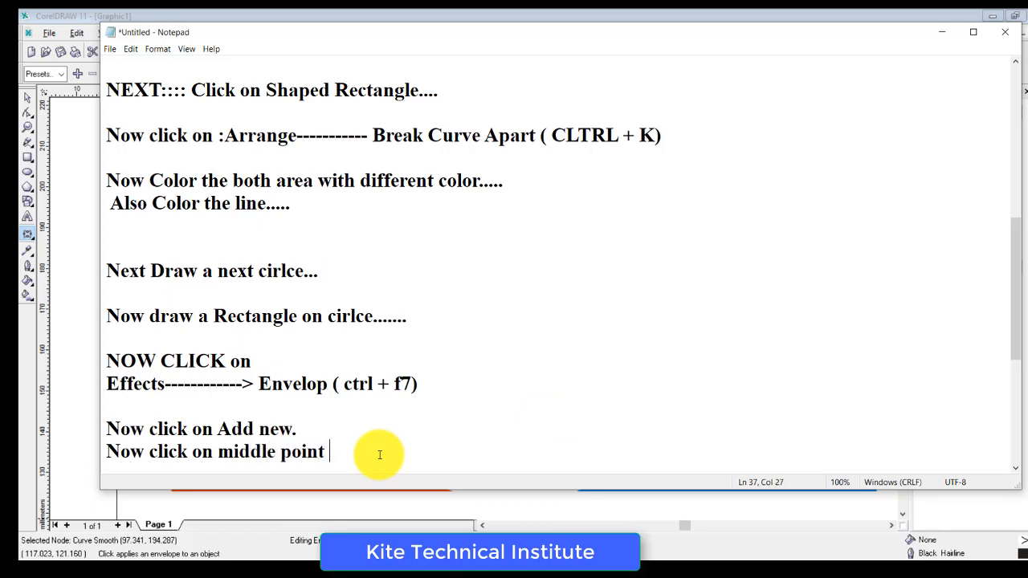
pyautogui.write(' of rectangle')
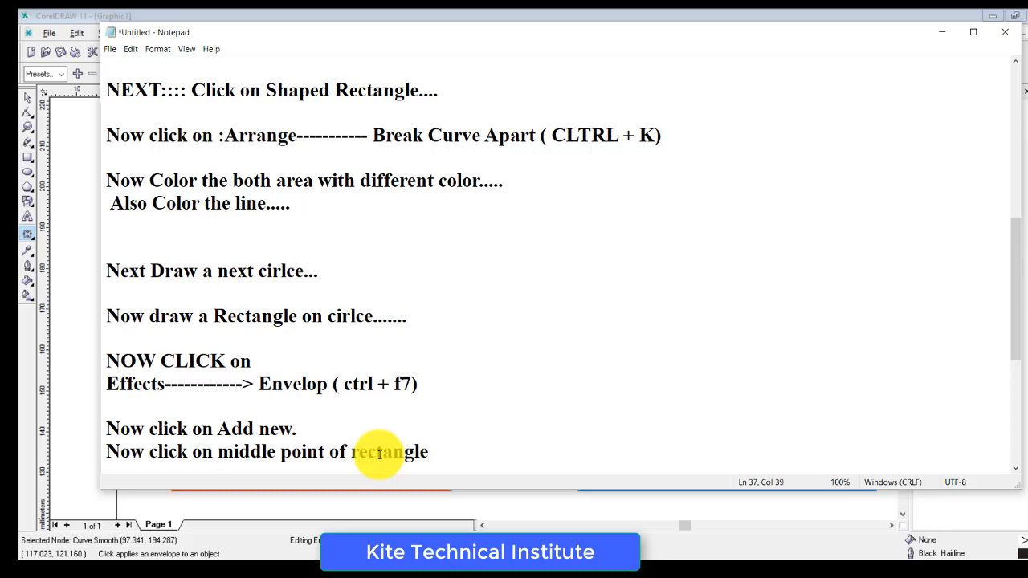
pyautogui.write('...')
pyautogui.press('Return')
pyautogui.press('Return')
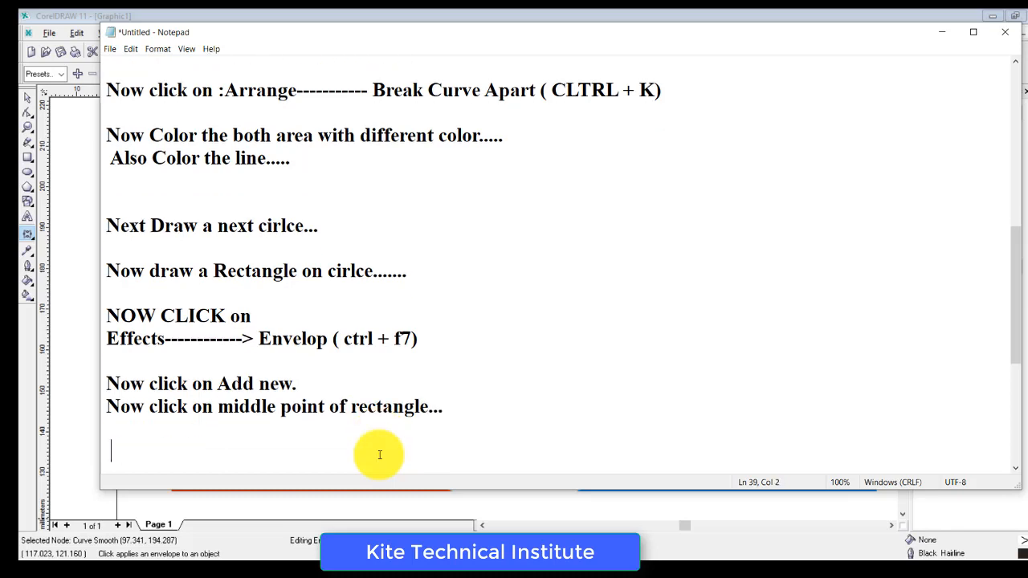
pyautogui.write('And Dra')
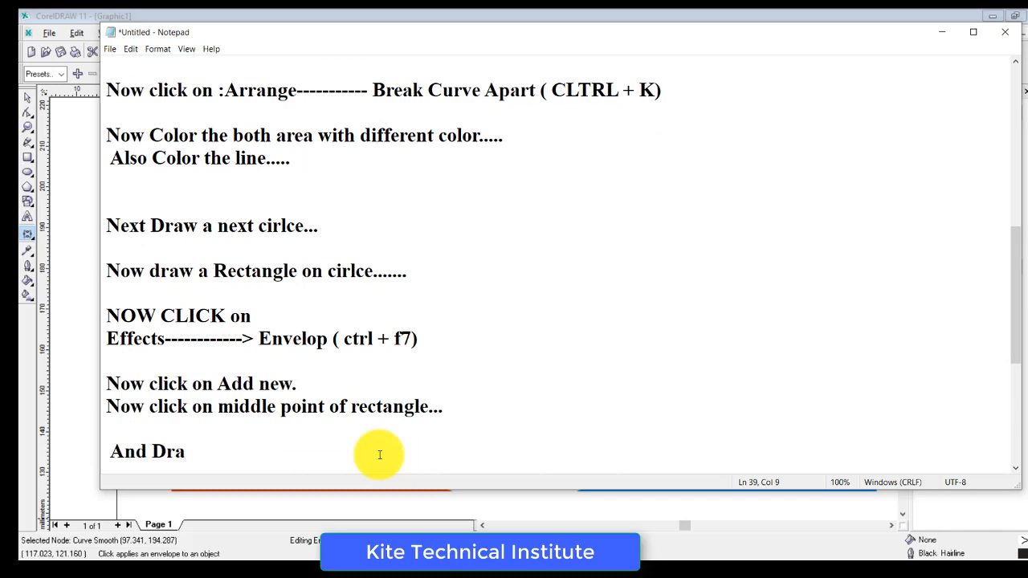
pyautogui.write('g down the')
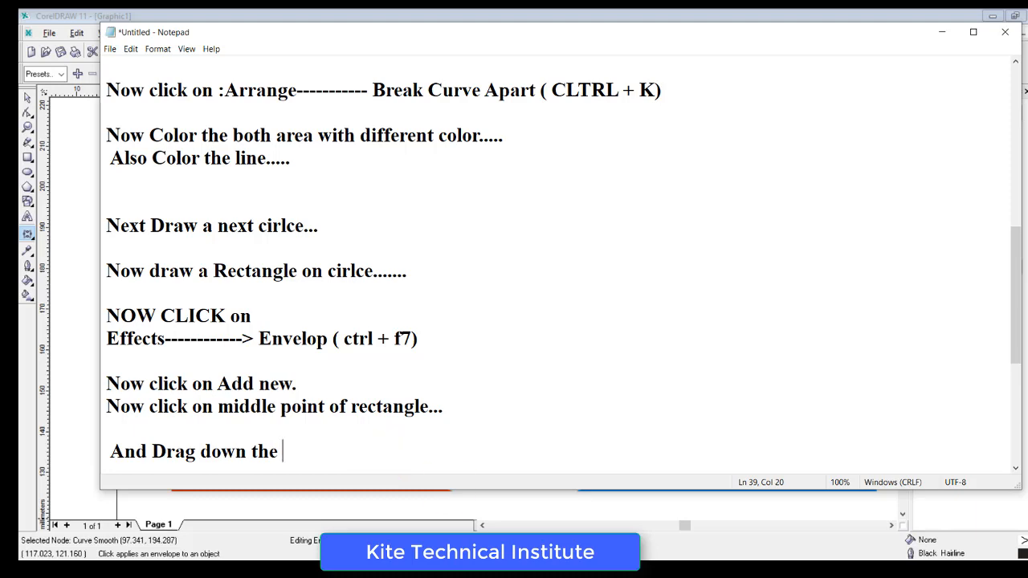
# Step: Check the reference image, and in CorelDRAW bend the rectangle's top envelope edge into a wave by lowering the middle node's left handle about 11 mm
pyautogui.hotkey('alt', 'Tab')
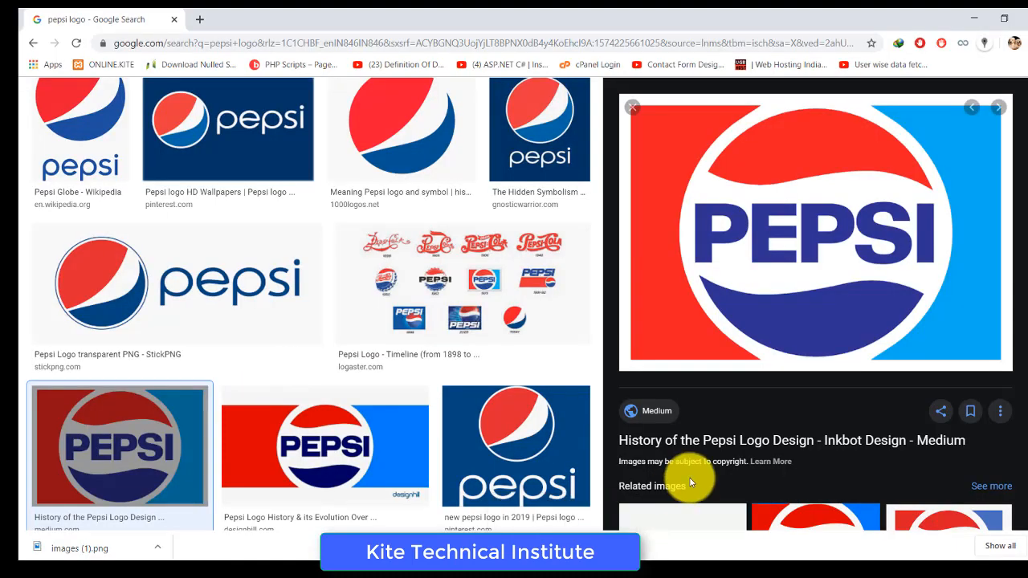
pyautogui.moveTo(644, 553)
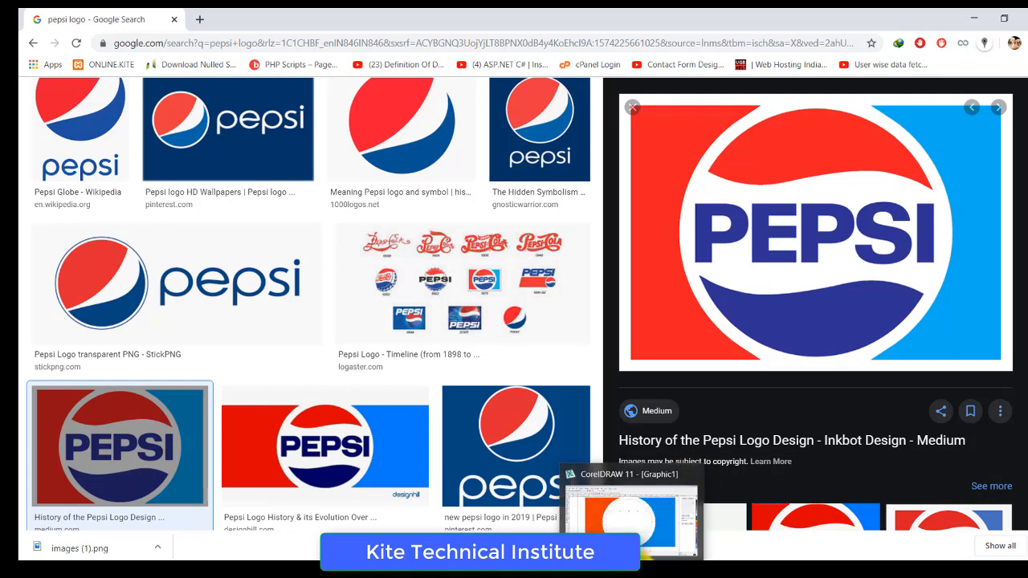
pyautogui.click(643, 554)
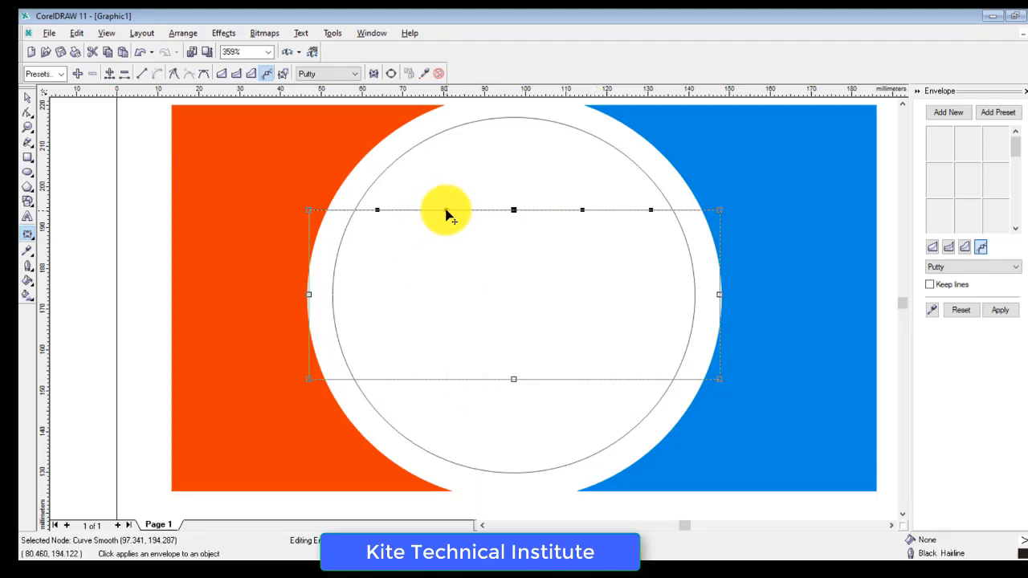
pyautogui.moveTo(447, 210); pyautogui.dragTo(449, 255)
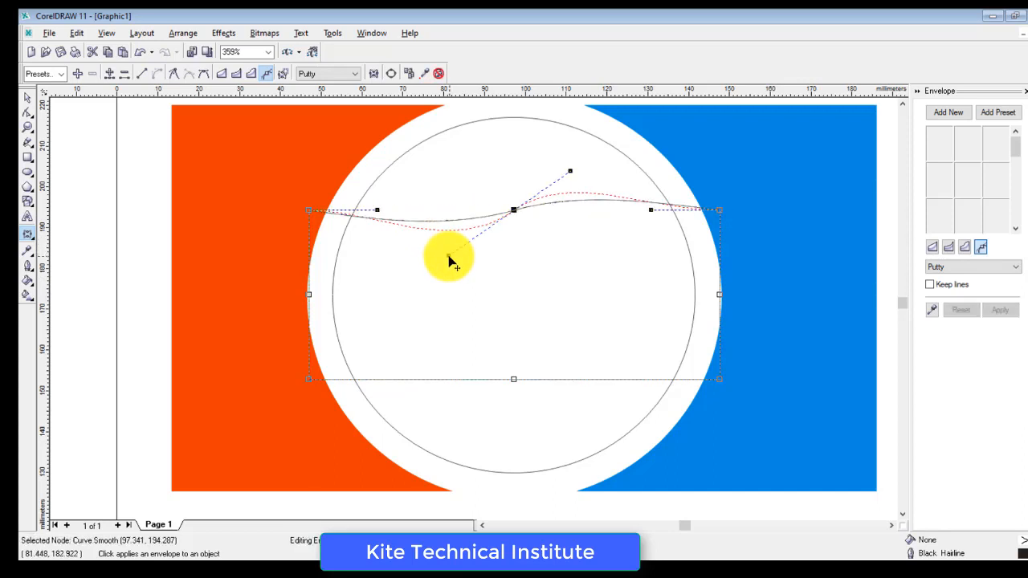
# Step: Bend the rectangle's bottom envelope edge into a matching wave by lowering the left handle of its middle node
pyautogui.click(513, 380)
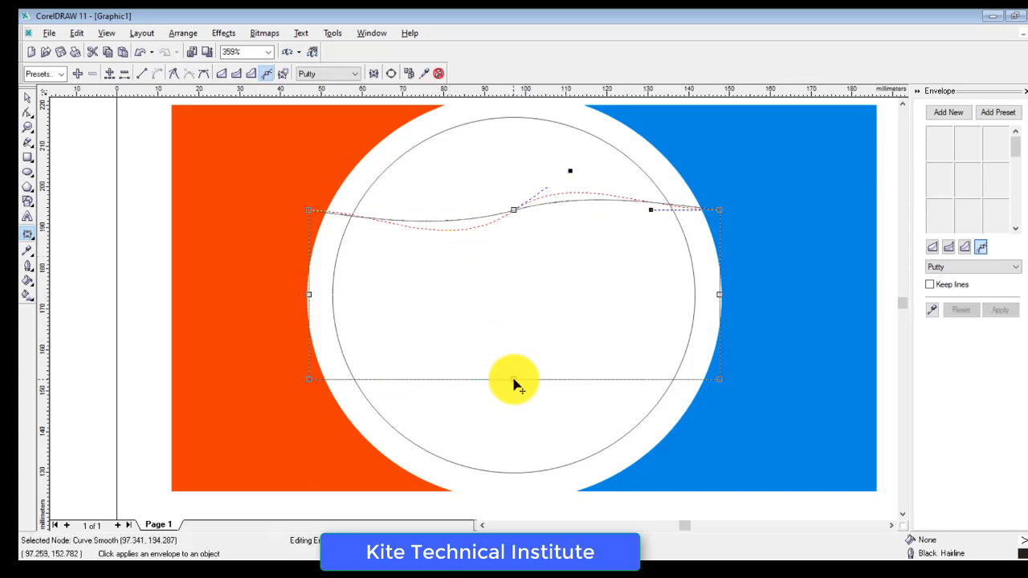
pyautogui.moveTo(445, 379); pyautogui.dragTo(460, 419)
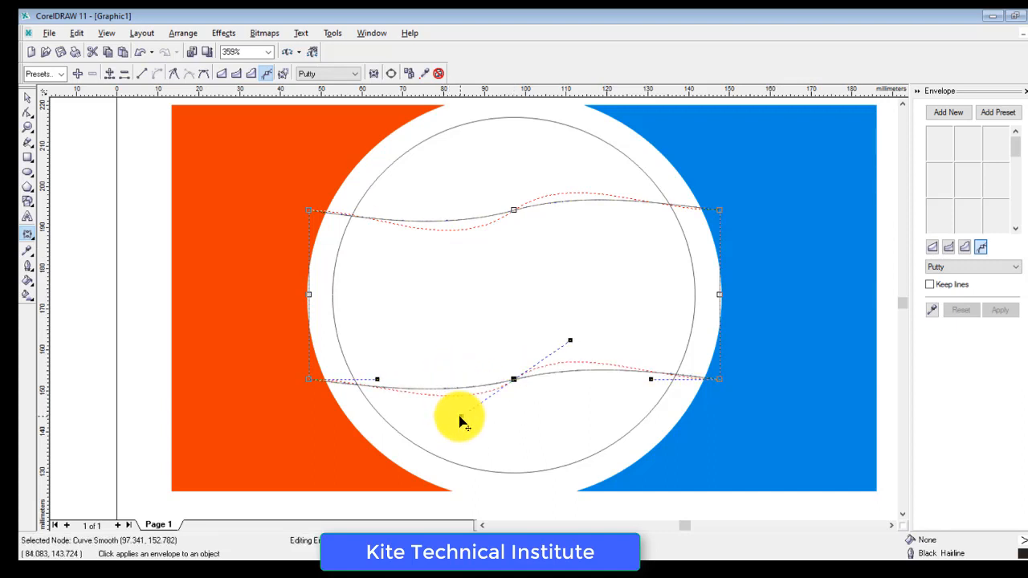
pyautogui.moveTo(462, 418); pyautogui.dragTo(469, 423)
# Step: Steepen the waves of the top and bottom envelope edges by lowering the left handles of their middle nodes slightly
pyautogui.click(514, 210)
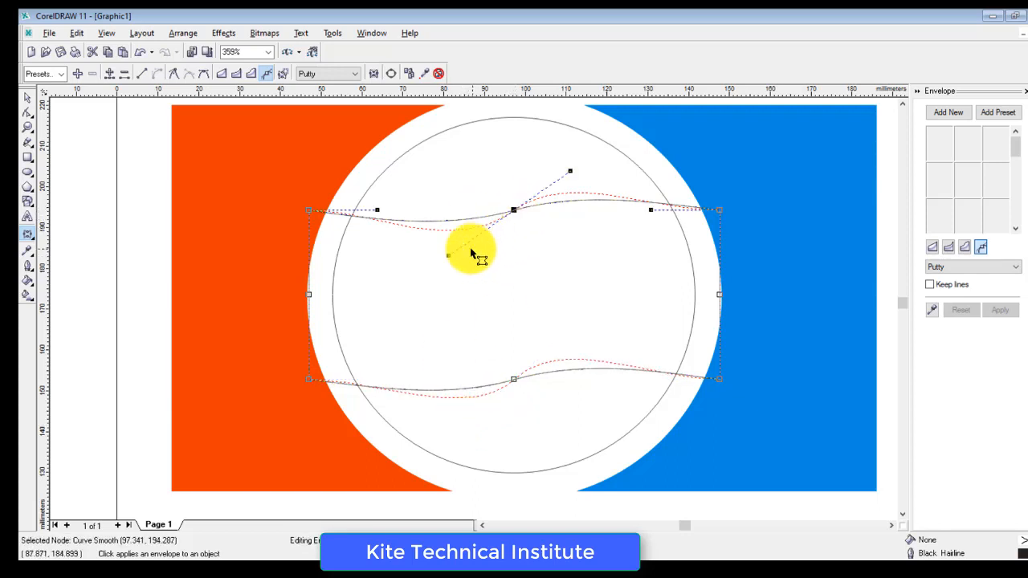
pyautogui.moveTo(449, 256); pyautogui.dragTo(463, 268)
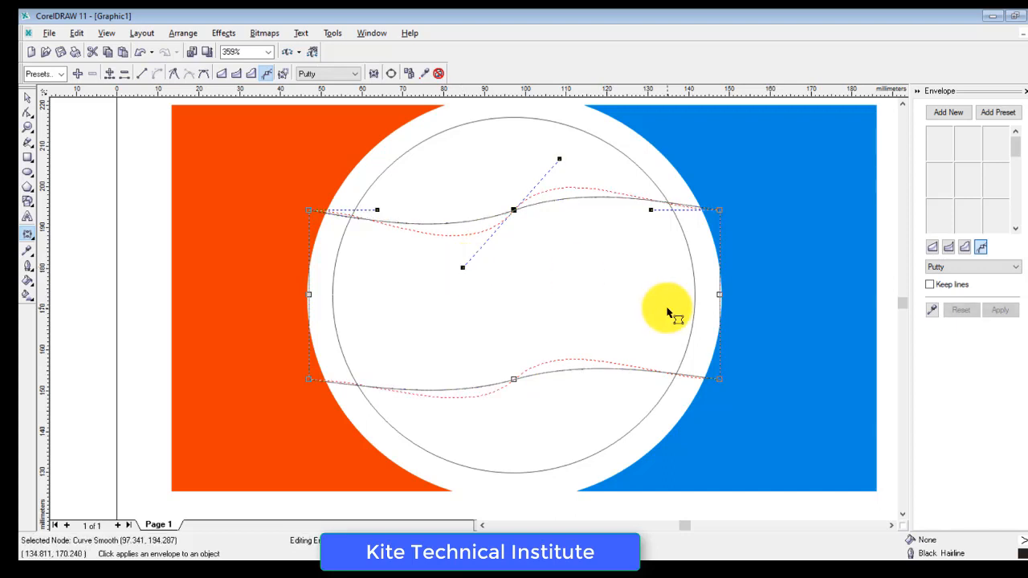
pyautogui.click(513, 379)
pyautogui.moveTo(470, 421); pyautogui.dragTo(470, 425)
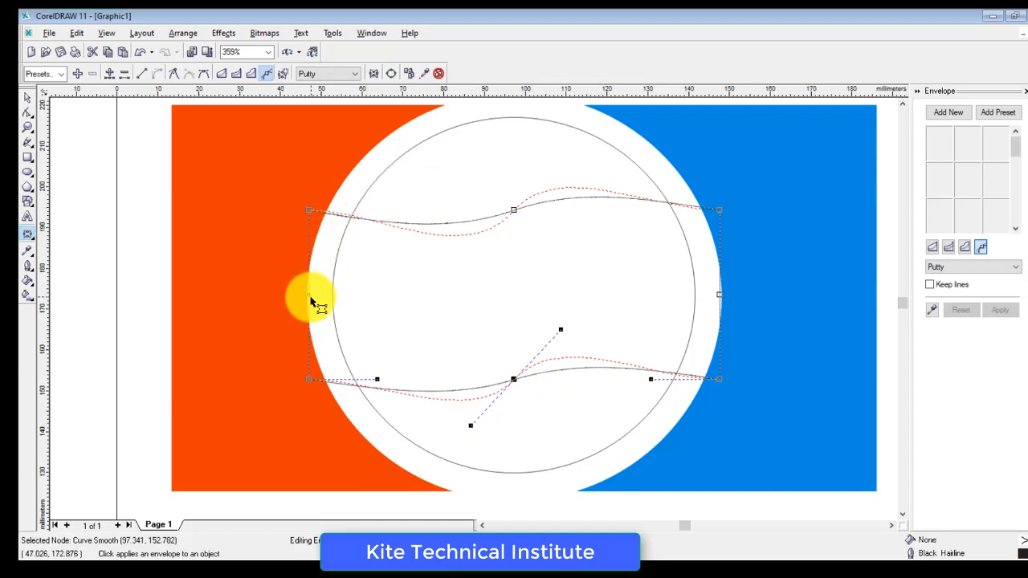
# Step: Close the Envelope settings and narrow the wavy rectangle from both sides to about 91 mm wide, so it just spans the inner ellipse
pyautogui.click(1025, 91)
pyautogui.click(27, 98)
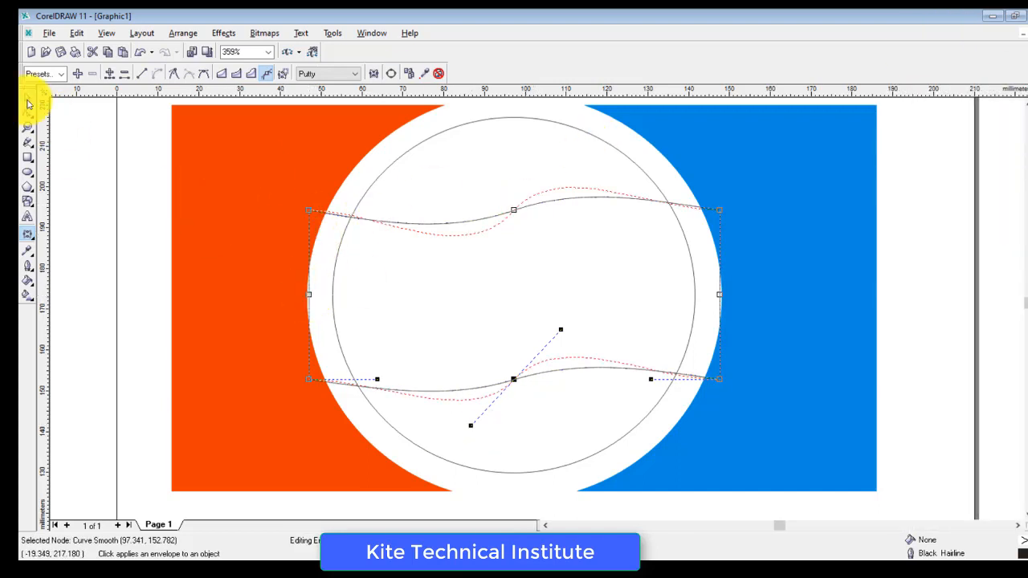
pyautogui.moveTo(304, 294); pyautogui.dragTo(328, 294)
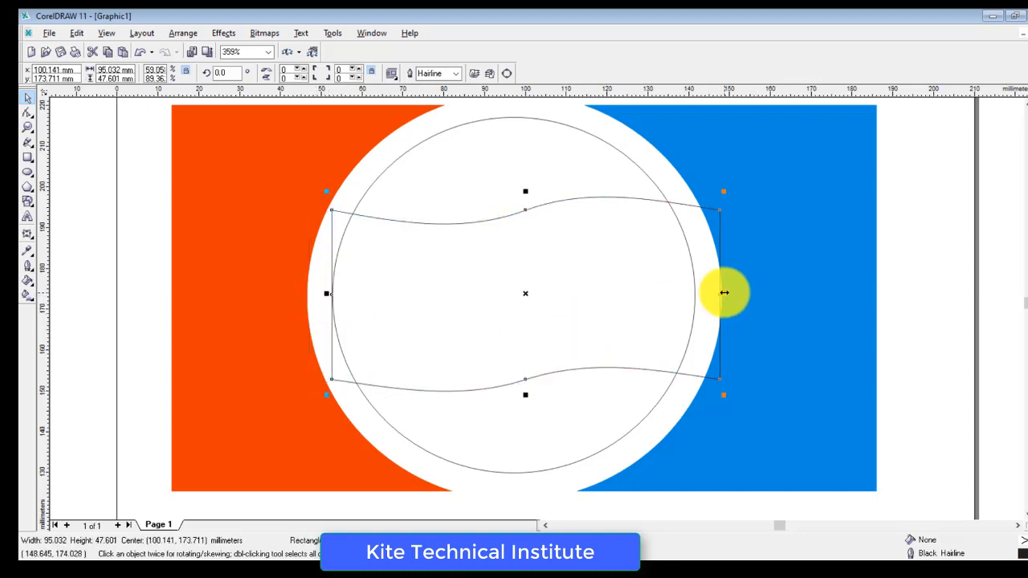
pyautogui.moveTo(700, 292); pyautogui.dragTo(698, 292)
pyautogui.moveTo(327, 295); pyautogui.dragTo(323, 293)
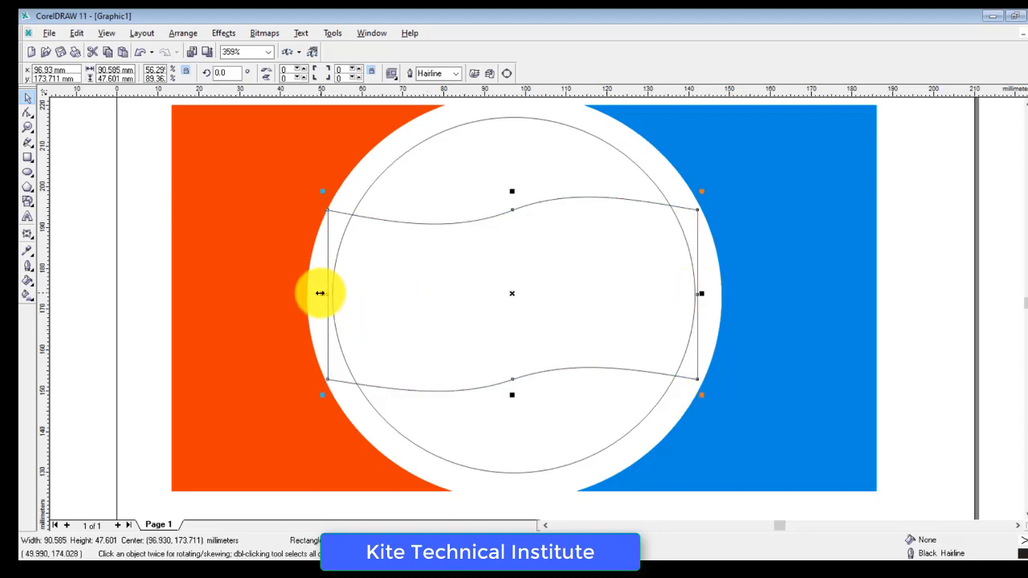
# Step: In Notepad, complete the drag note with ".... MEan" and add the line "Adjust on your Desire look......" below it
pyautogui.click(627, 565)
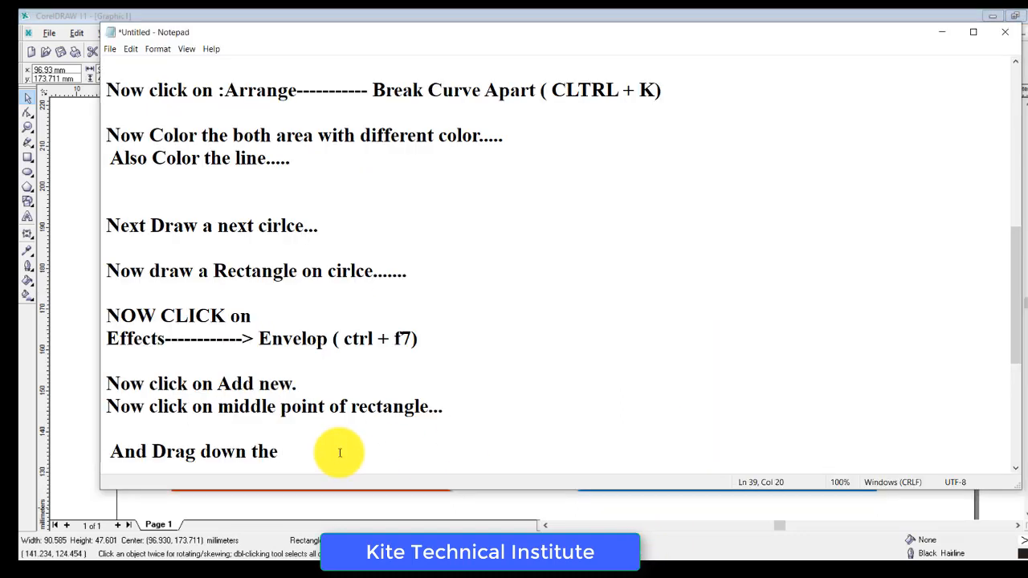
pyautogui.write('MEan')
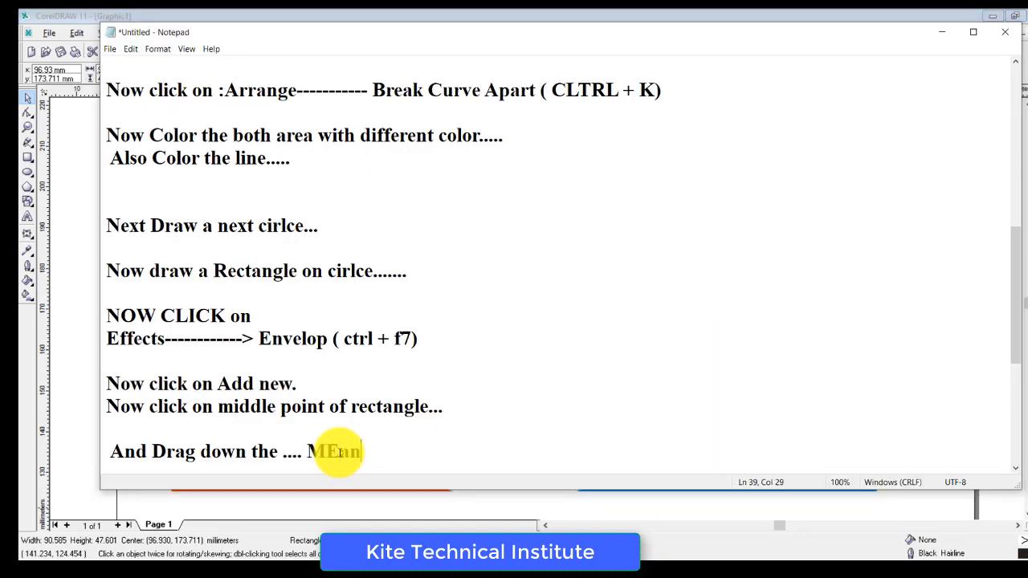
pyautogui.press('Return')
pyautogui.write('Adjust ')
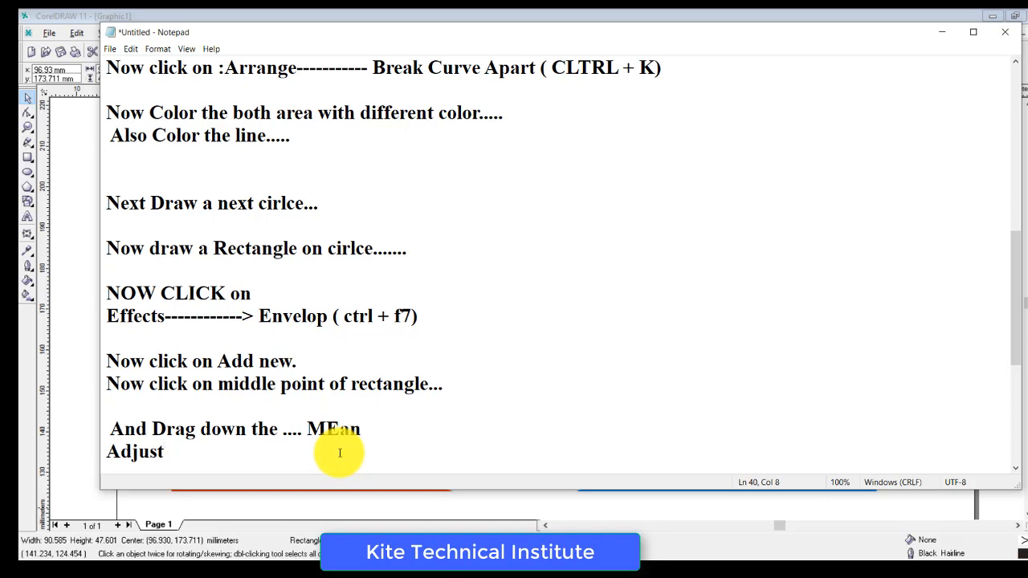
pyautogui.write('on your Desi')
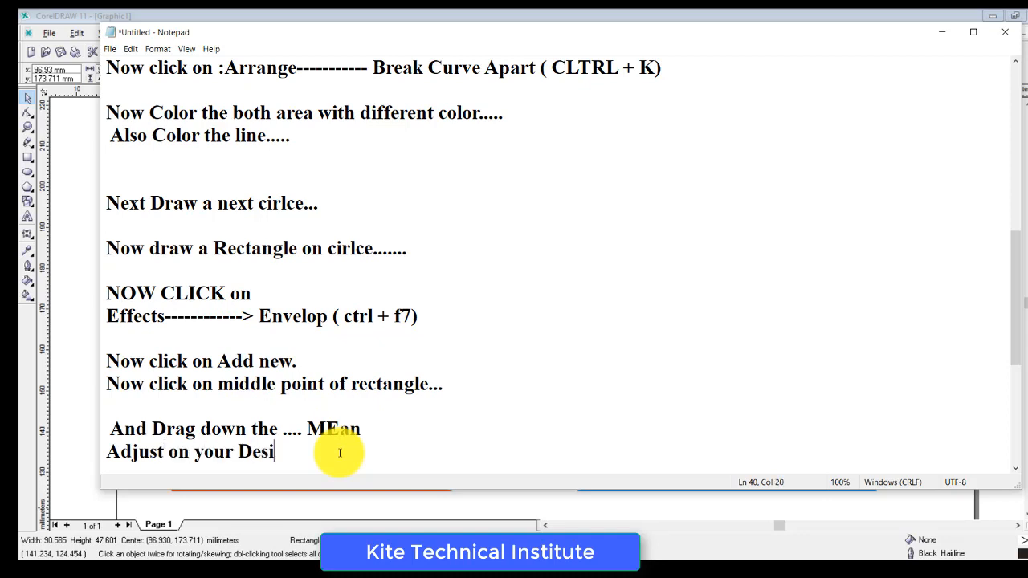
pyautogui.write('re look....')
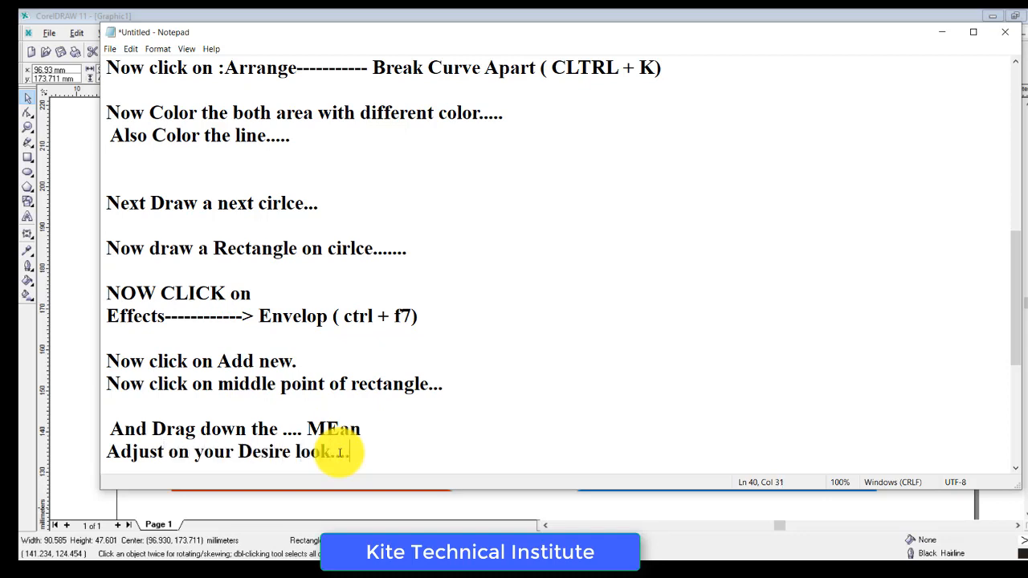
pyautogui.write('..')
# Step: Leave a blank line below the adjustment note and add the line "Now shaping using same processs"
pyautogui.press('Return')
pyautogui.press('Return')
pyautogui.press('Return')
pyautogui.write('Now')
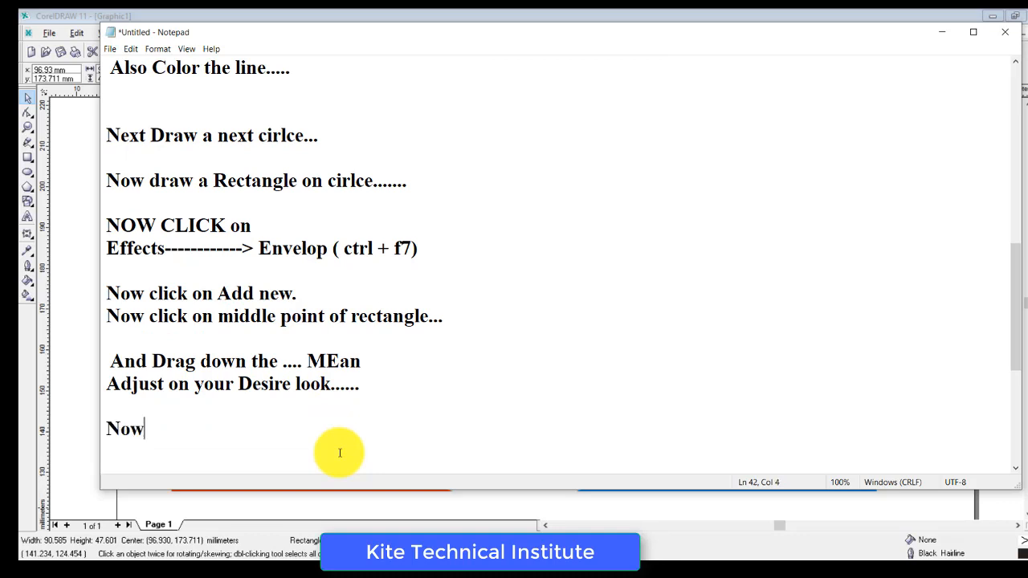
pyautogui.write(' shaping')
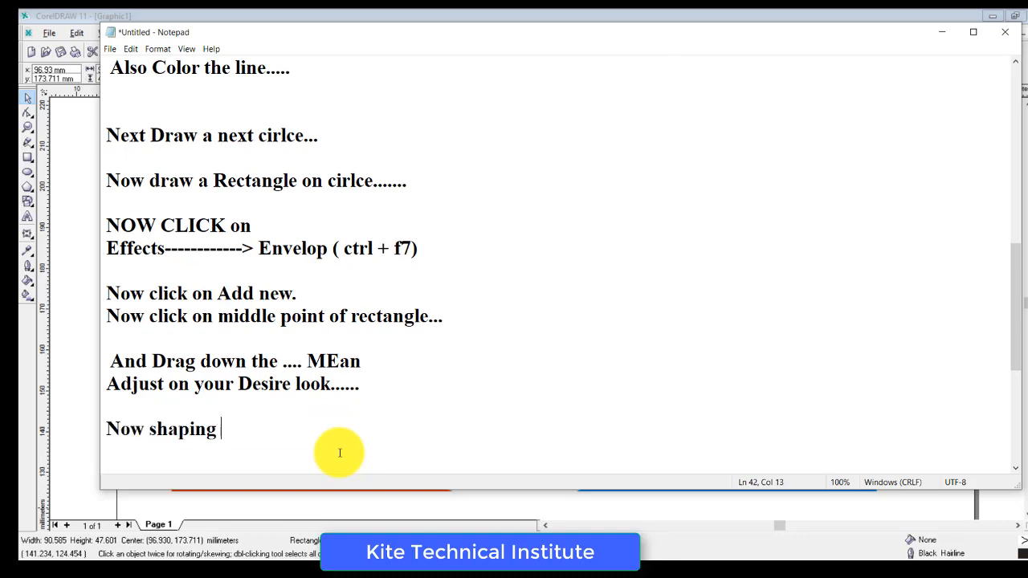
pyautogui.write(' using sam')
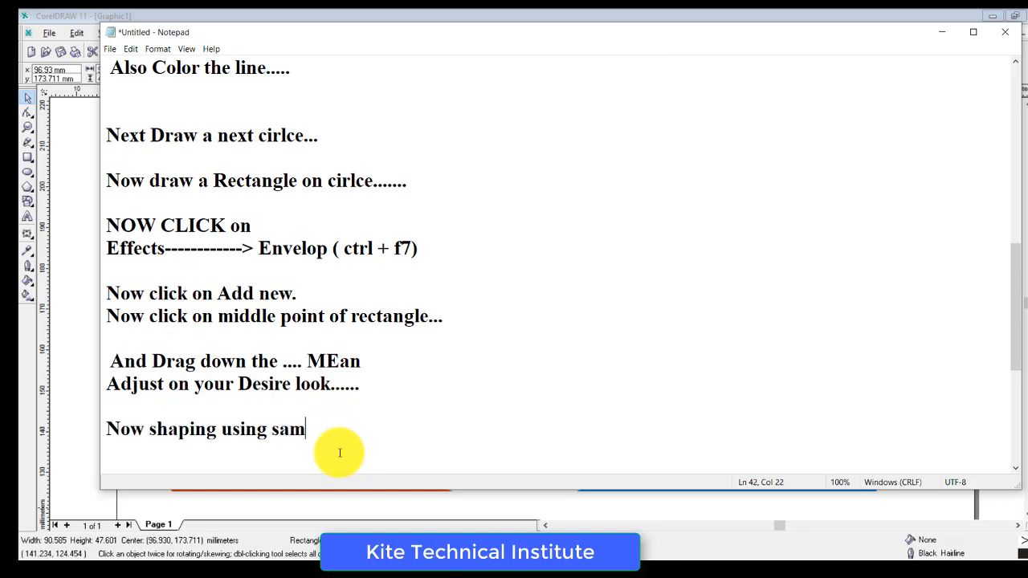
pyautogui.write('e processs')
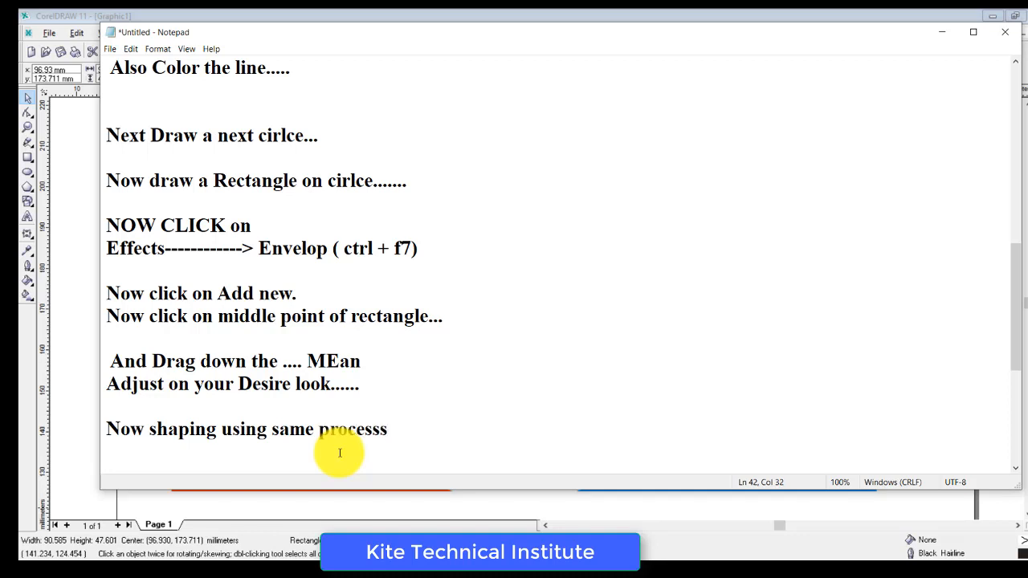
# Step: Finish the shaping note with repeated "s" letters and a colon, and add the line "Arrange--------------Shaping-------- Shaping" below it
pyautogui.write('ssssssssss: ')
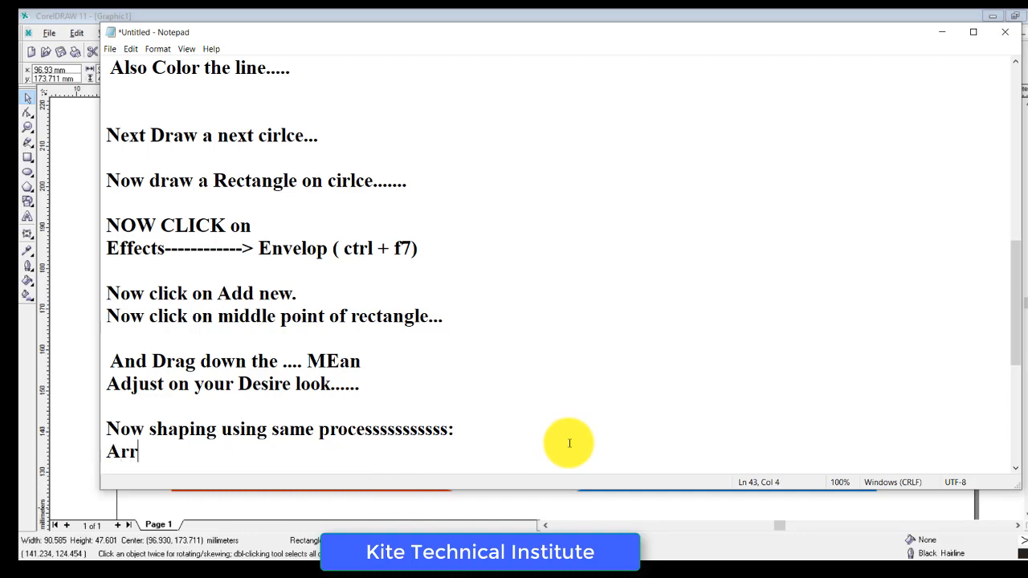
pyautogui.write('Arrange--------------Shaping')
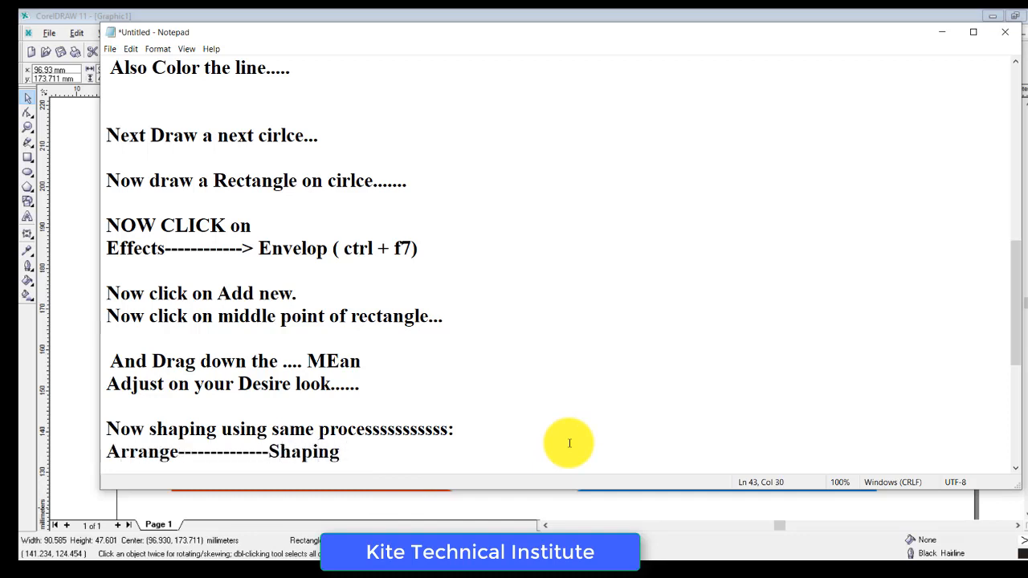
pyautogui.write('-------- Shap')
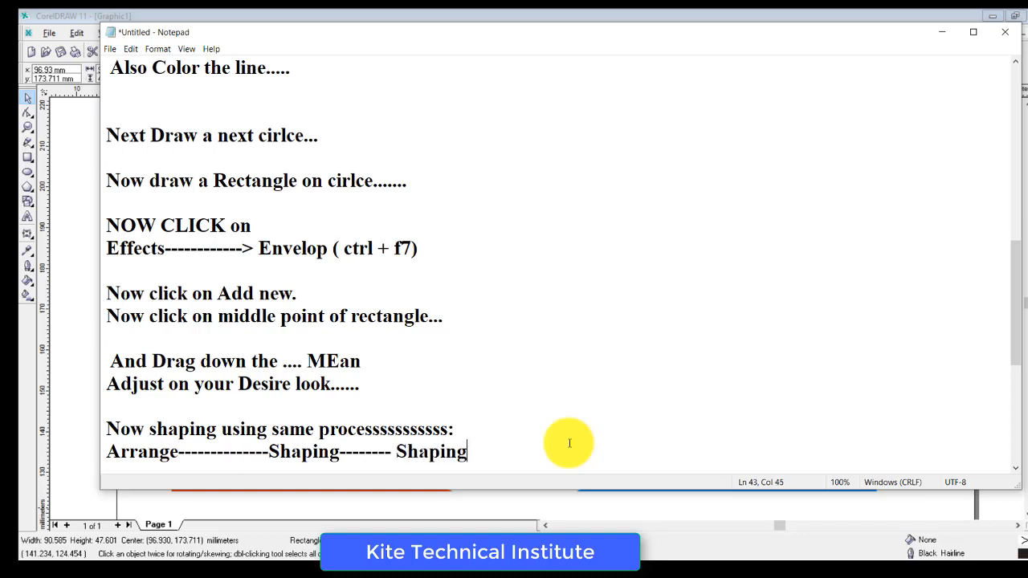
pyautogui.write('ing')
pyautogui.press('Return')
pyautogui.press('Return')
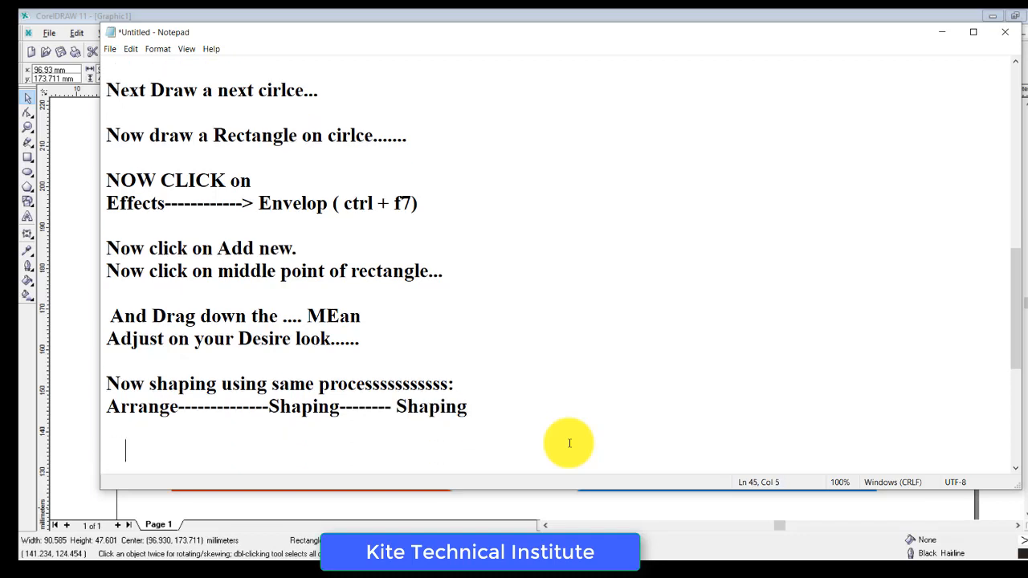
# Step: Write the indented note "Now click on trim... Now click on Circle..... OK" beneath the Arrange line, after a blank line
pyautogui.write('Now click')
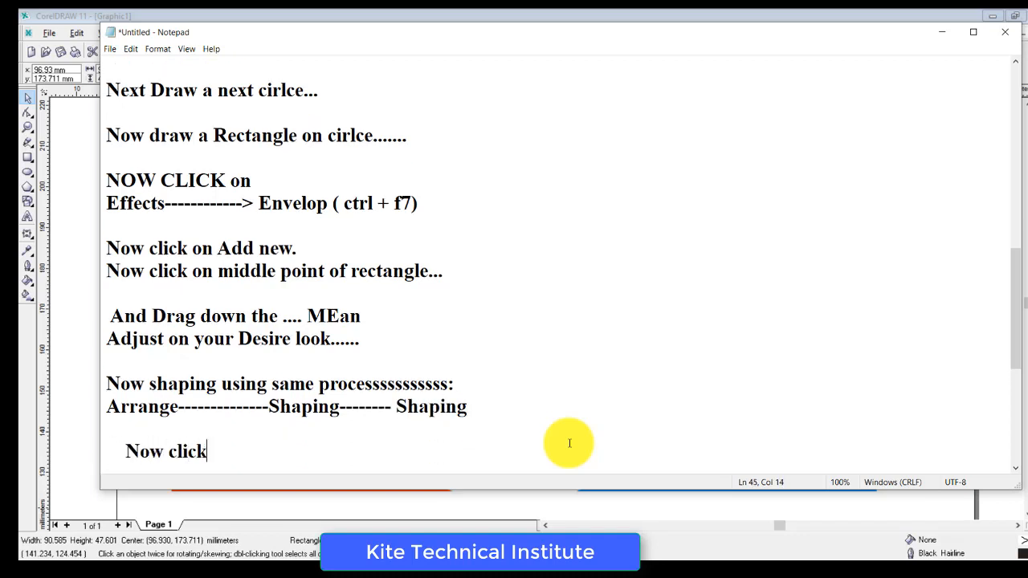
pyautogui.write(' on trim...')
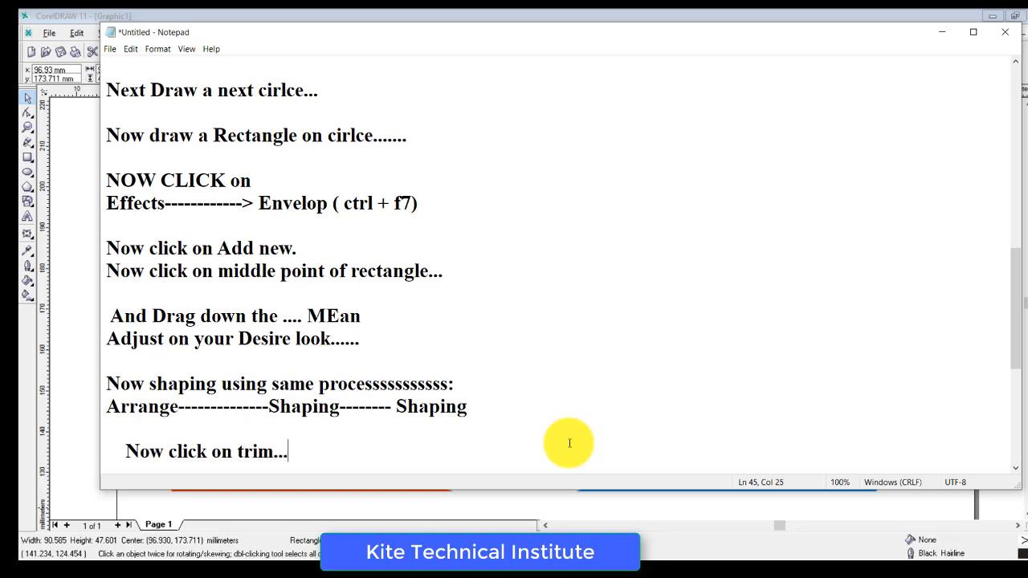
pyautogui.write(' Now click on Circle')
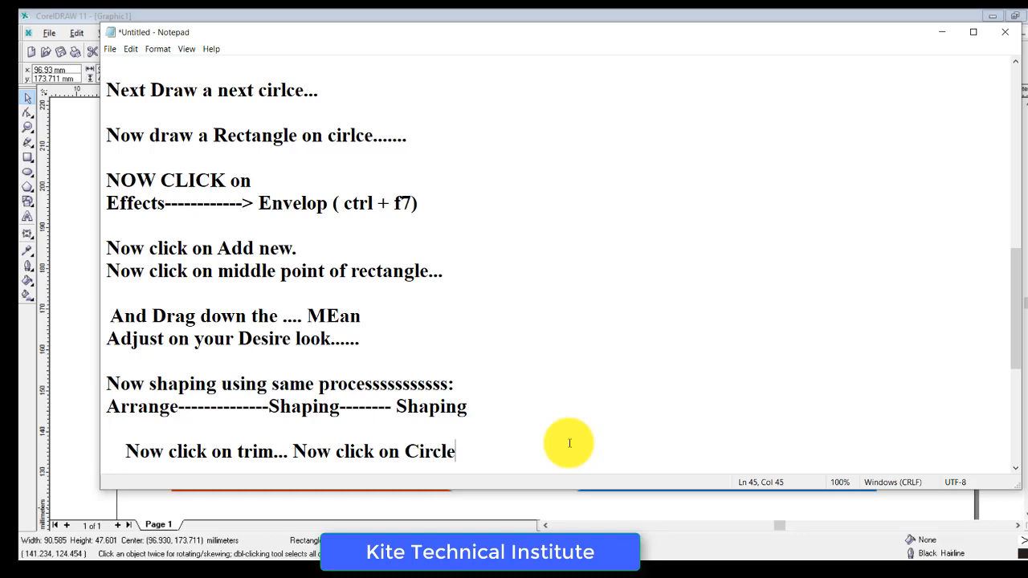
pyautogui.write('..... OK')
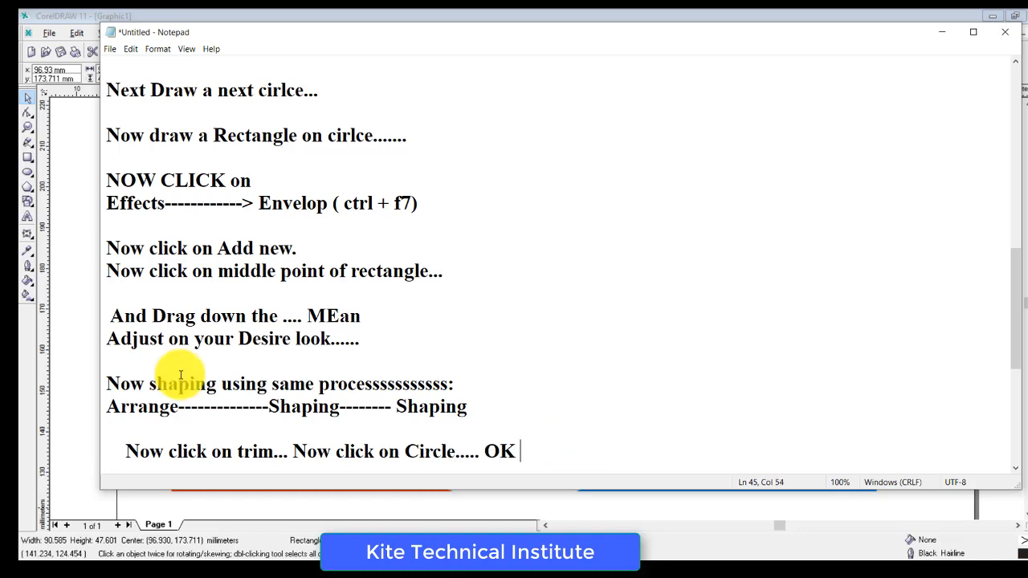
# Step: In CorelDRAW, trim the inner circle with the wavy rectangle using Shaping's Trim, keeping the source object
pyautogui.click(67, 288)
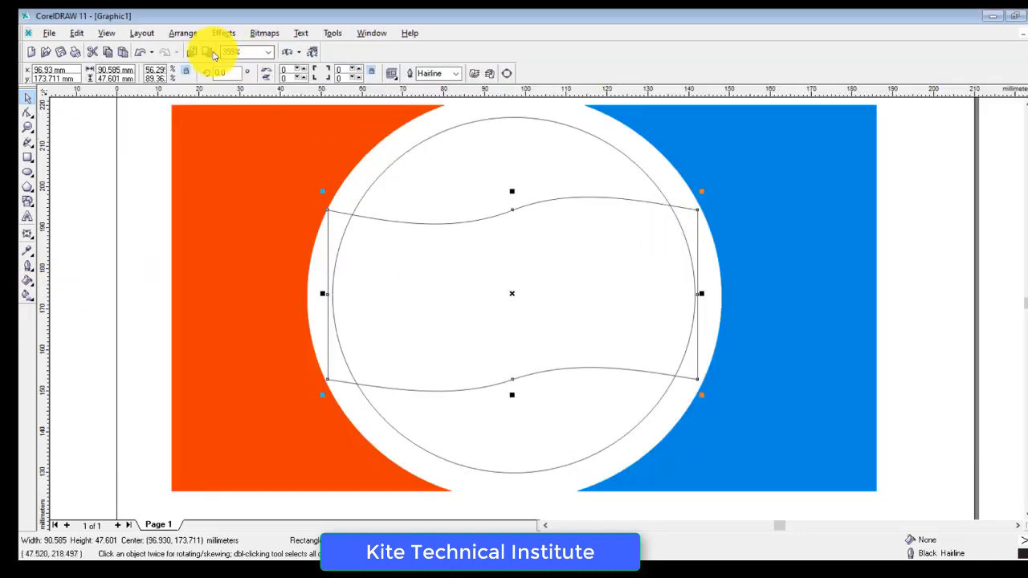
pyautogui.click(184, 33)
pyautogui.moveTo(353, 214)
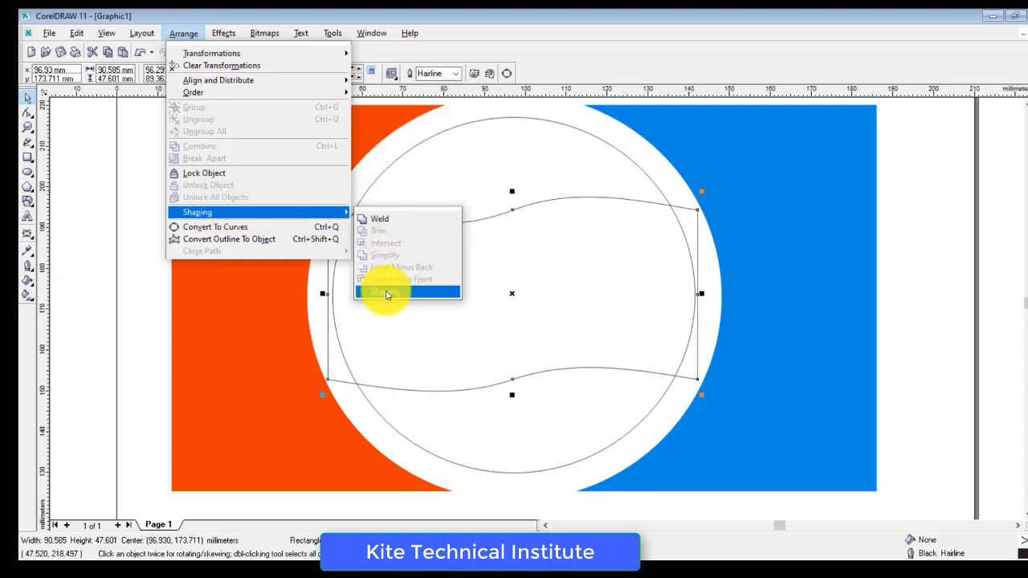
pyautogui.click(388, 292)
pyautogui.click(986, 237)
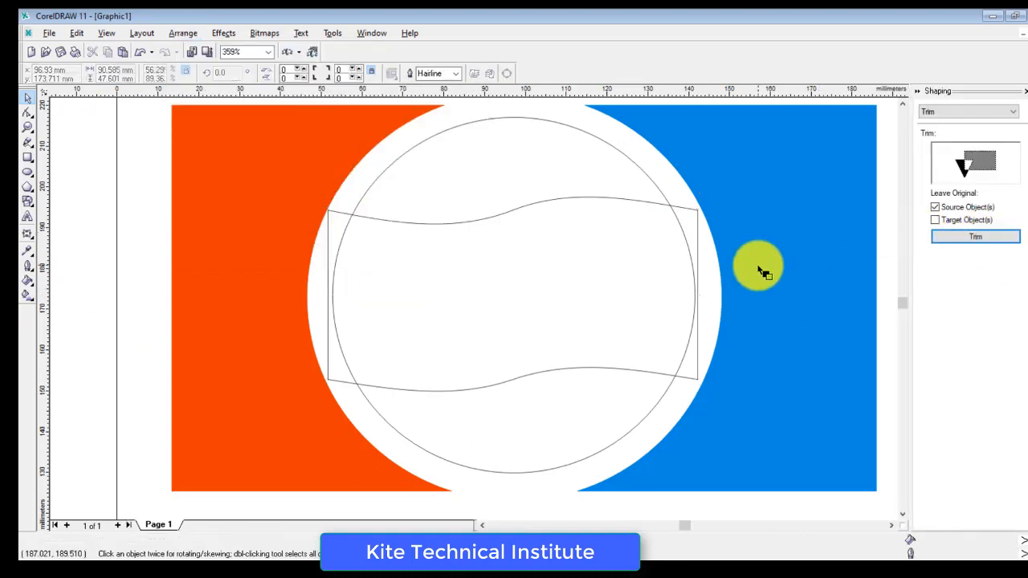
pyautogui.click(649, 178)
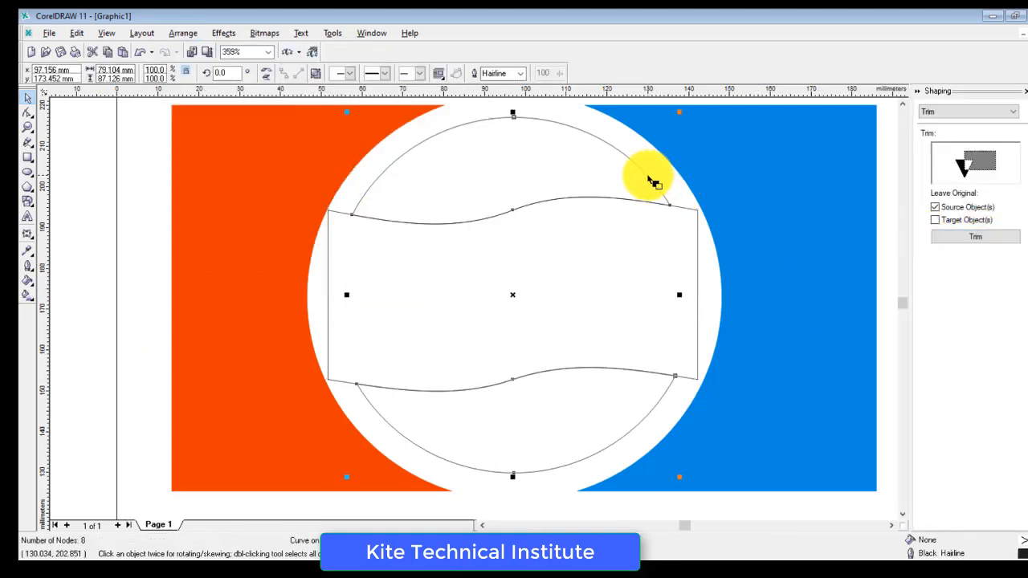
# Step: In Notepad, leave a blank line and add the note "Now Delete the envelop look rectangle....."
pyautogui.hotkey('alt', 'Tab')
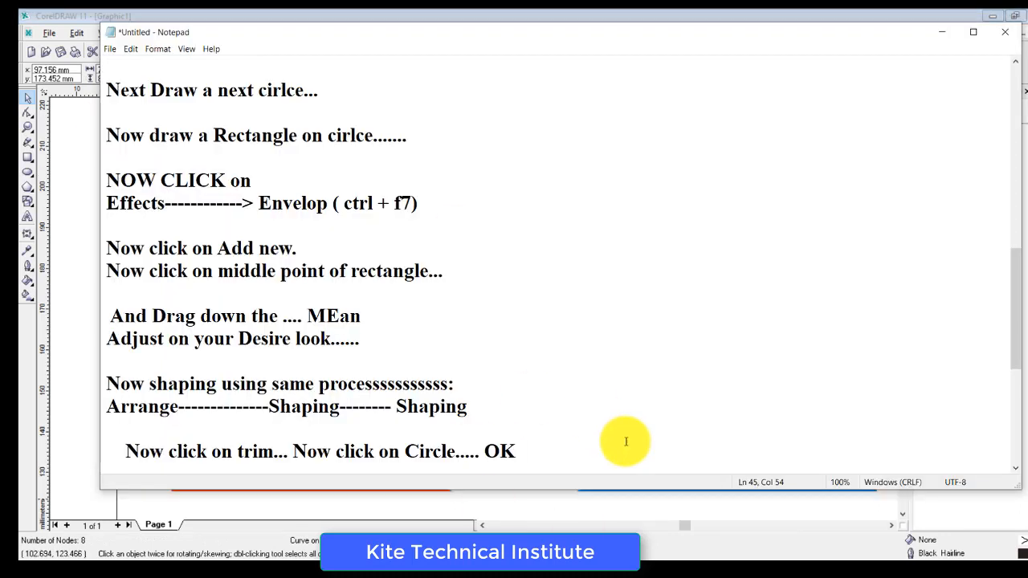
pyautogui.press('Return')
pyautogui.press('Return')
pyautogui.write('Now Delet')
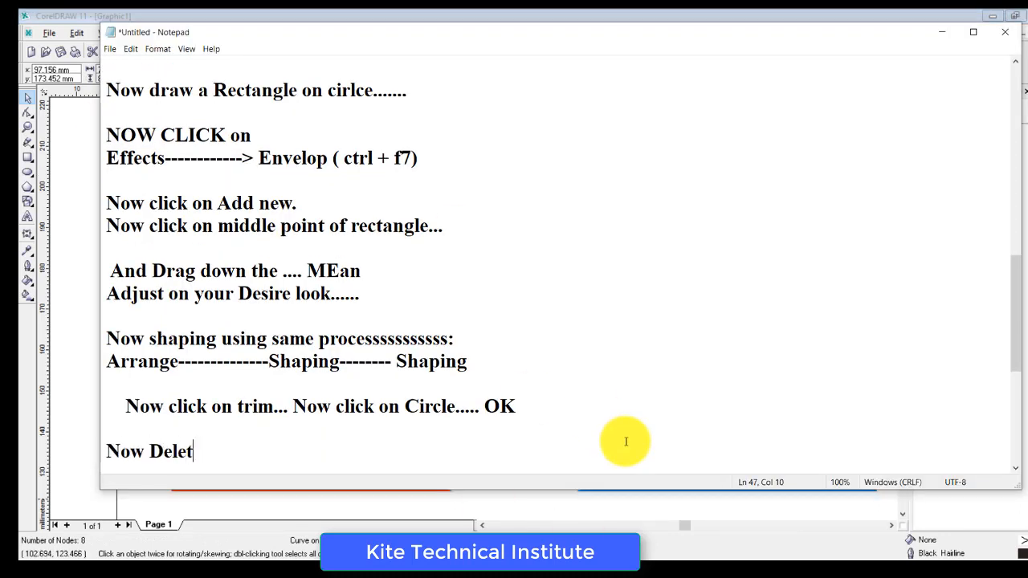
pyautogui.write('e the envelop')
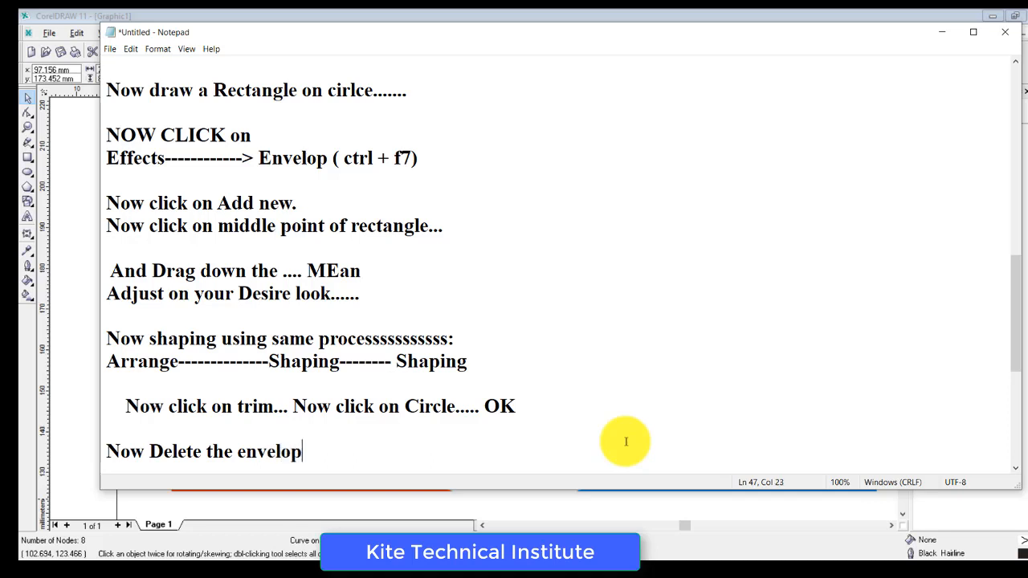
pyautogui.write(' look rect')
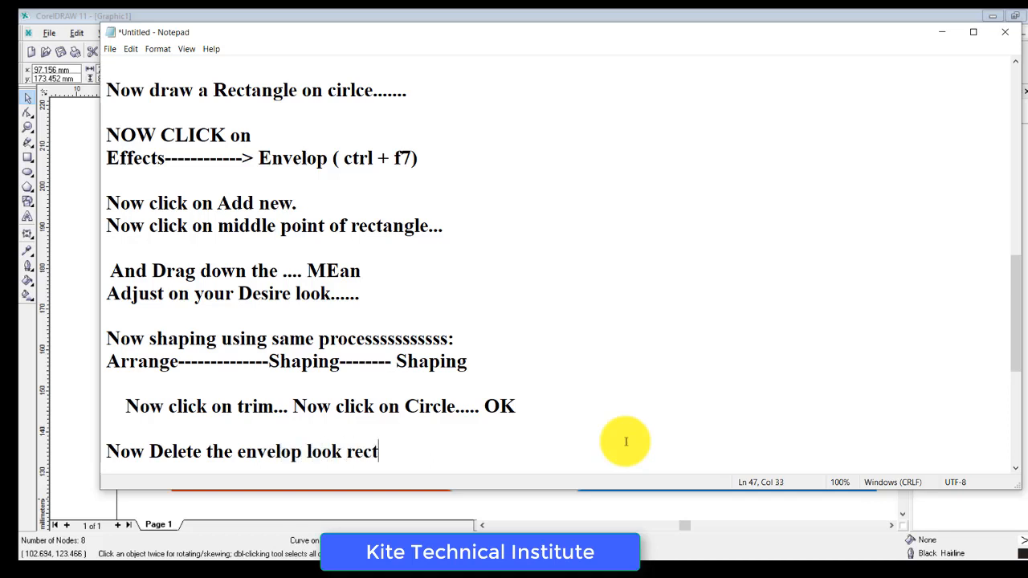
pyautogui.write('angle.....')
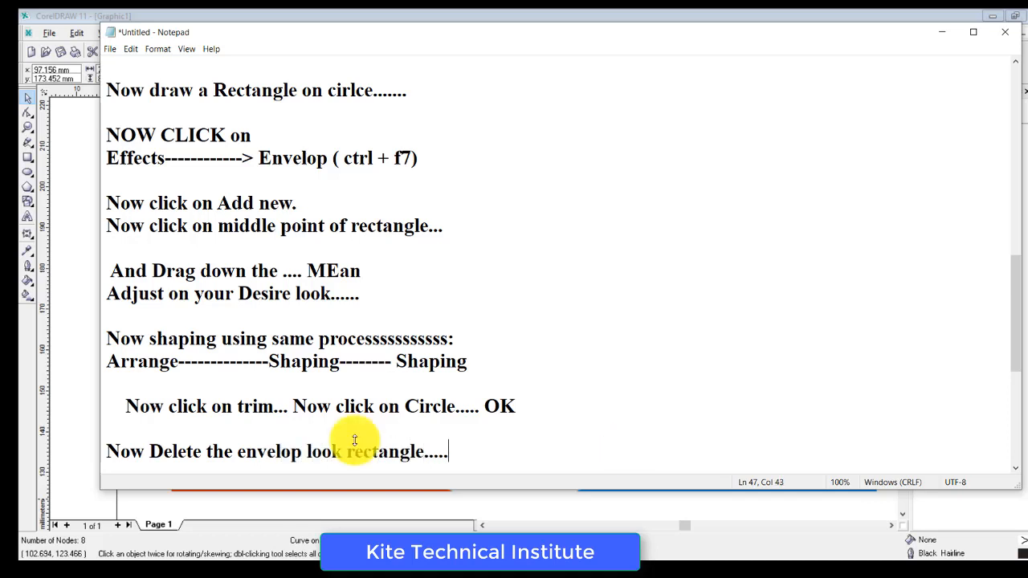
# Step: Back in CorelDRAW, delete the wavy rectangle between the two trimmed circle pieces
pyautogui.click(73, 319)
pyautogui.click(329, 291)
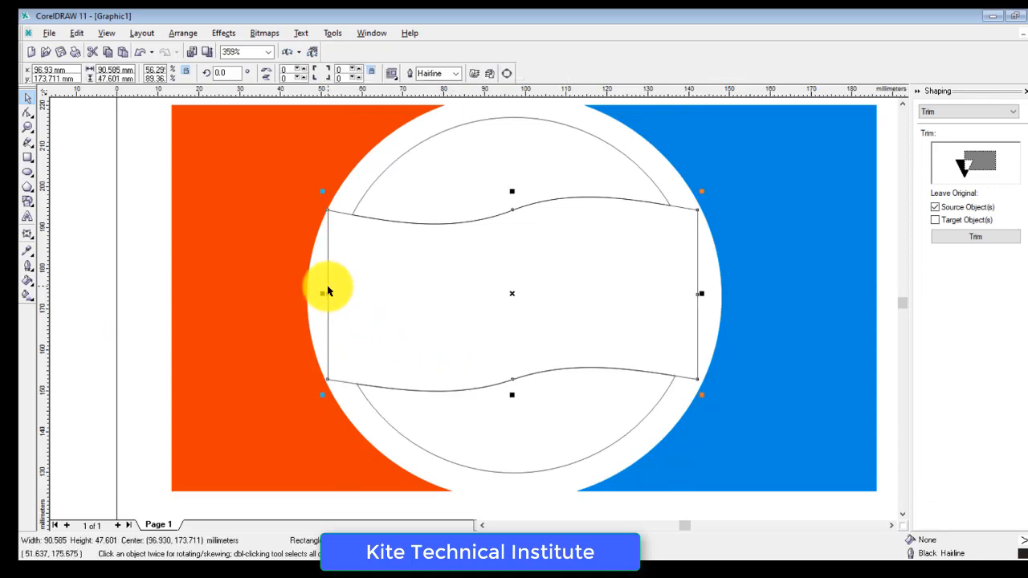
pyautogui.press('Delete')
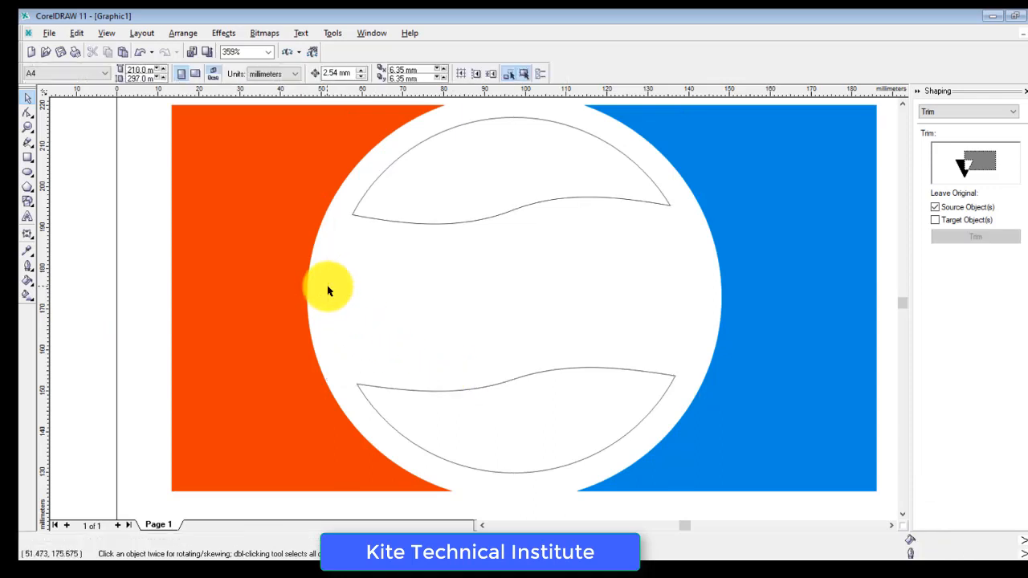
# Step: Check the reference logo in the browser, then add "Now Break The Curve Apart" and an indented "Arrange------ Break Curve Apart" line in Notepad
pyautogui.click(600, 564)
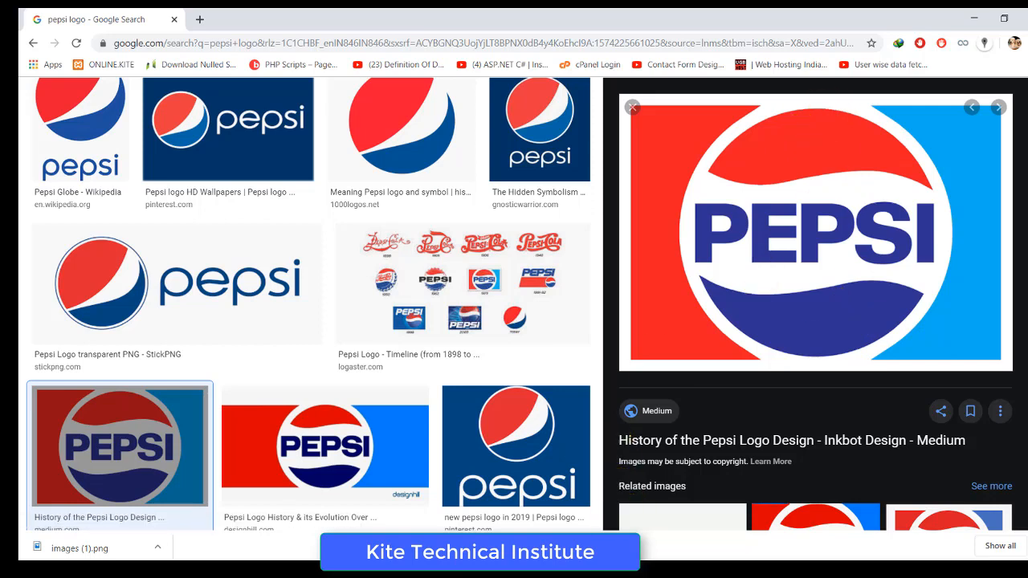
pyautogui.click(532, 562)
pyautogui.press('Return')
pyautogui.press('Return')
pyautogui.write('Now ')
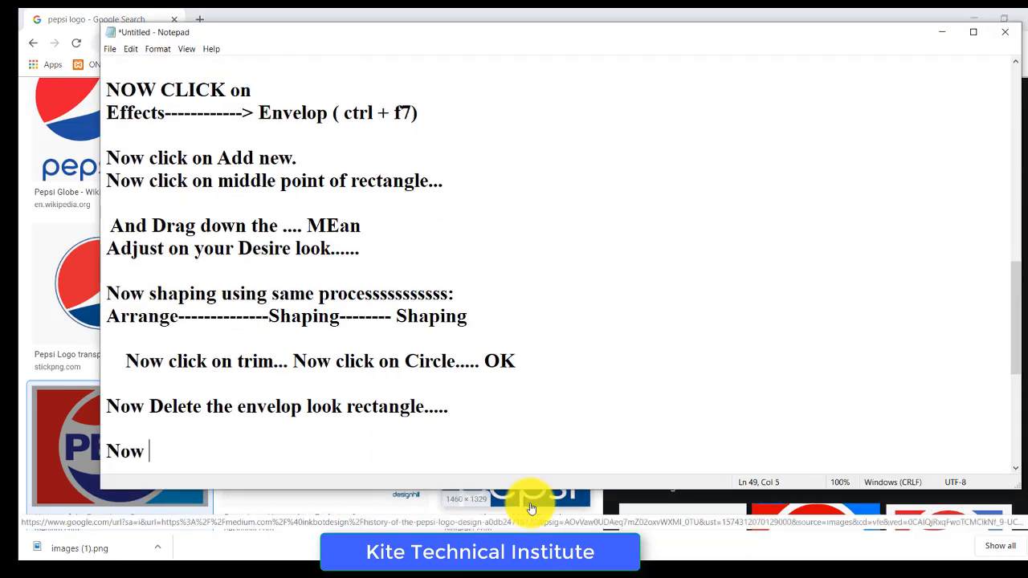
pyautogui.write('Break The Cu')
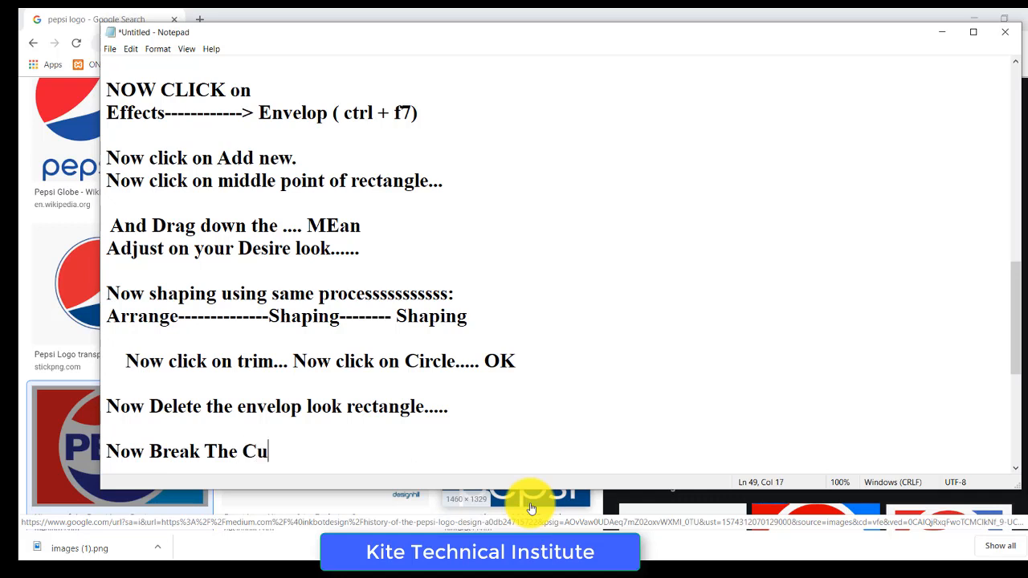
pyautogui.write('rve Apa')
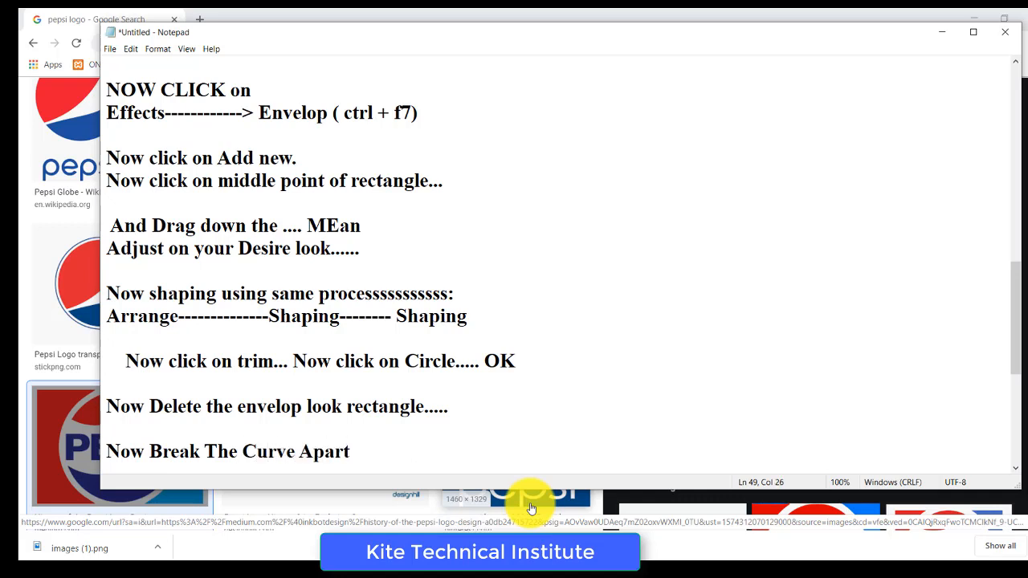
pyautogui.write('rt')
pyautogui.press('Return')
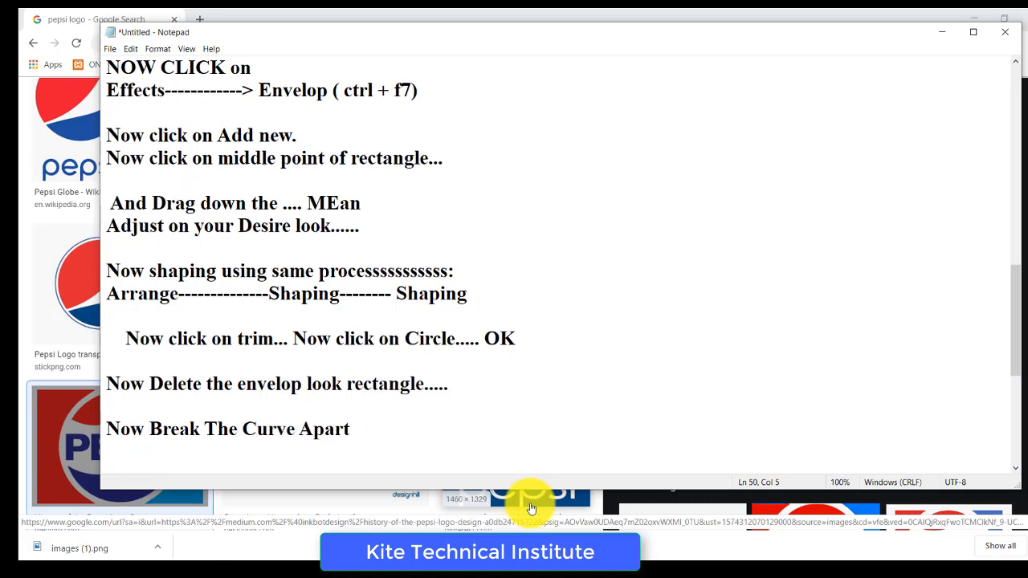
pyautogui.write('Arrange------ B')
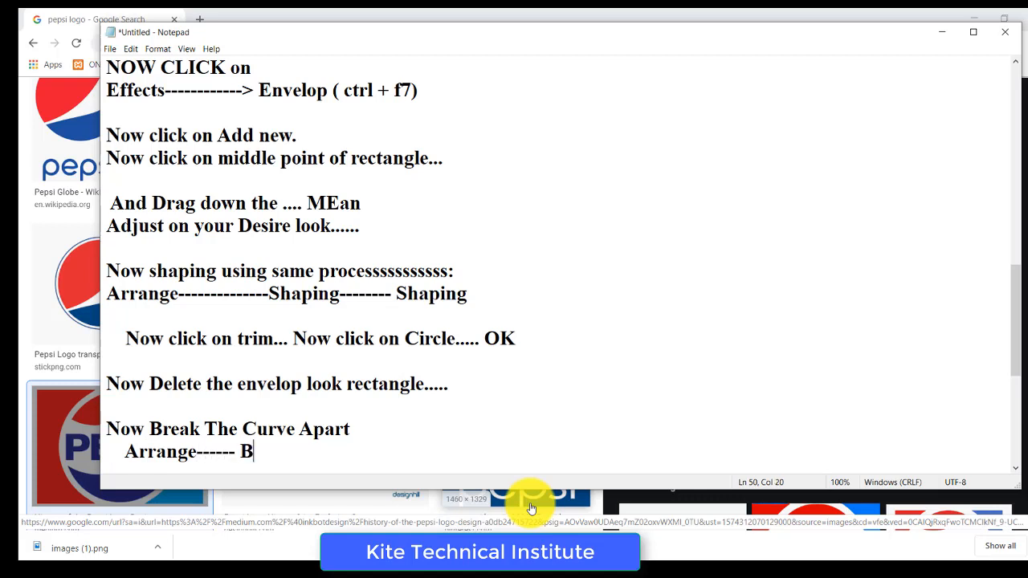
pyautogui.write('reak Curve Apart')
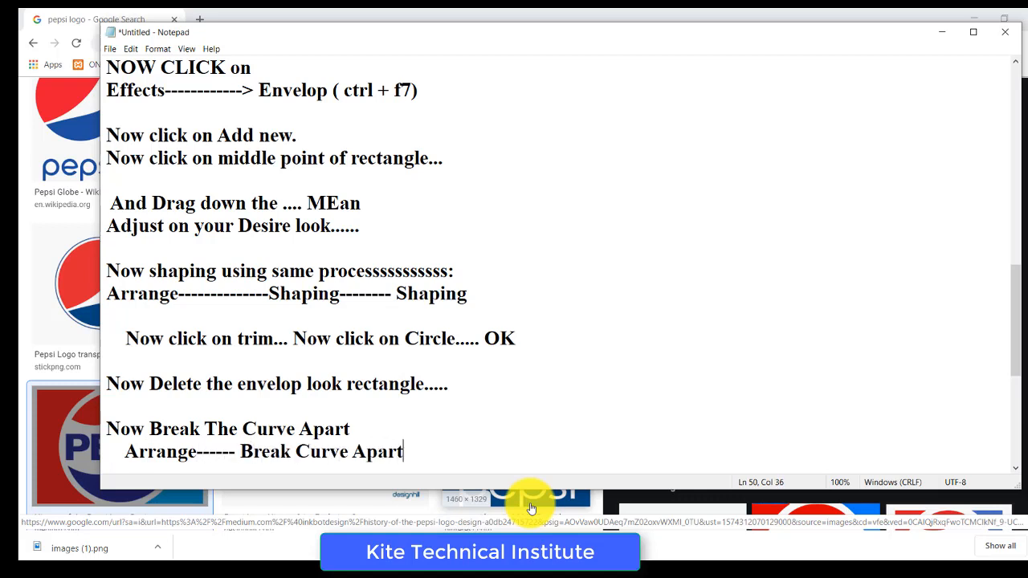
# Step: In CorelDRAW, break the trimmed circle curve apart, close the Shaping settings and check that its two pieces select separately
pyautogui.hotkey('alt', 'Tab')
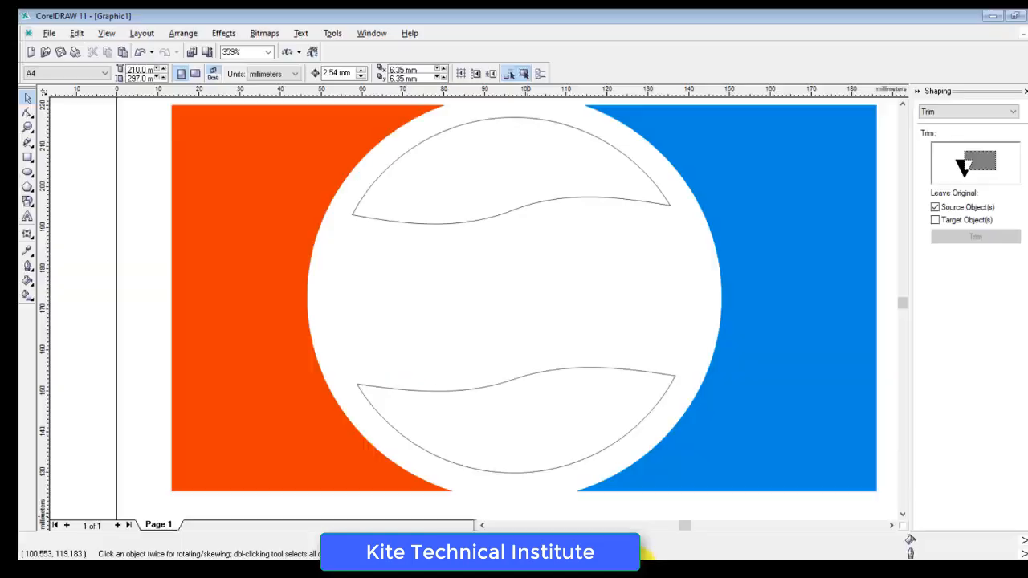
pyautogui.click(496, 218)
pyautogui.click(186, 33)
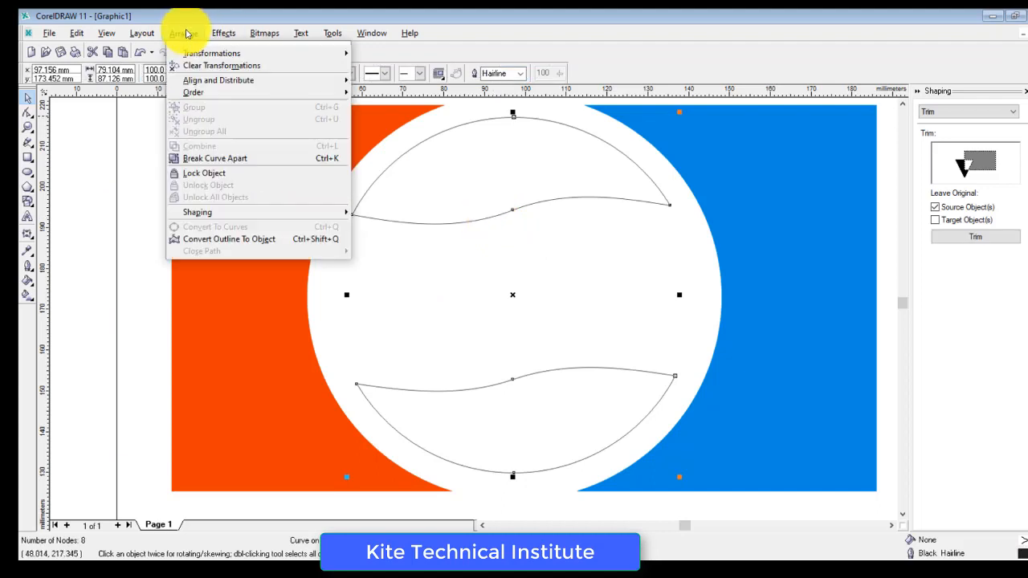
pyautogui.click(205, 159)
pyautogui.click(1025, 95)
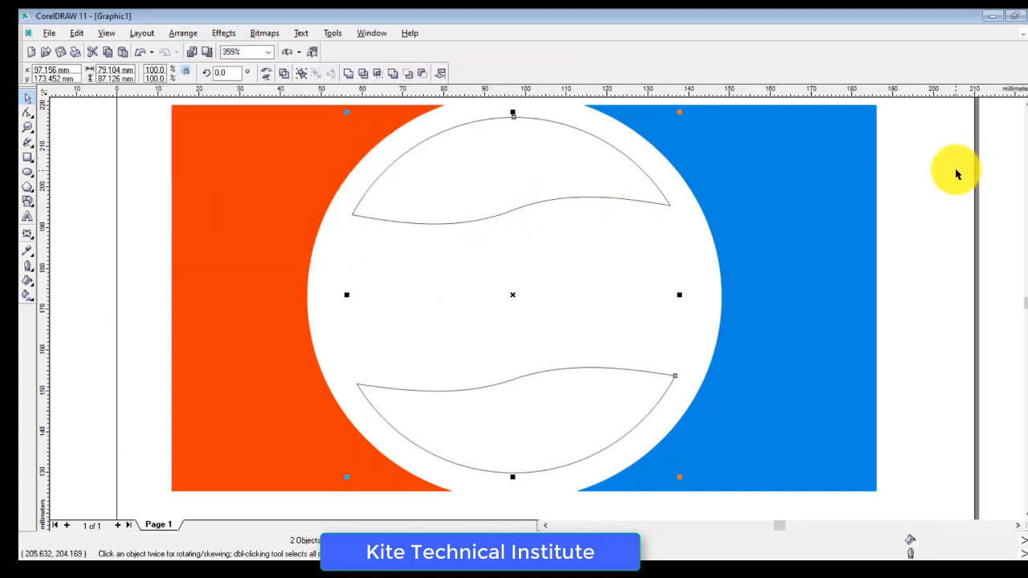
pyautogui.click(959, 172)
pyautogui.click(584, 197)
pyautogui.click(565, 375)
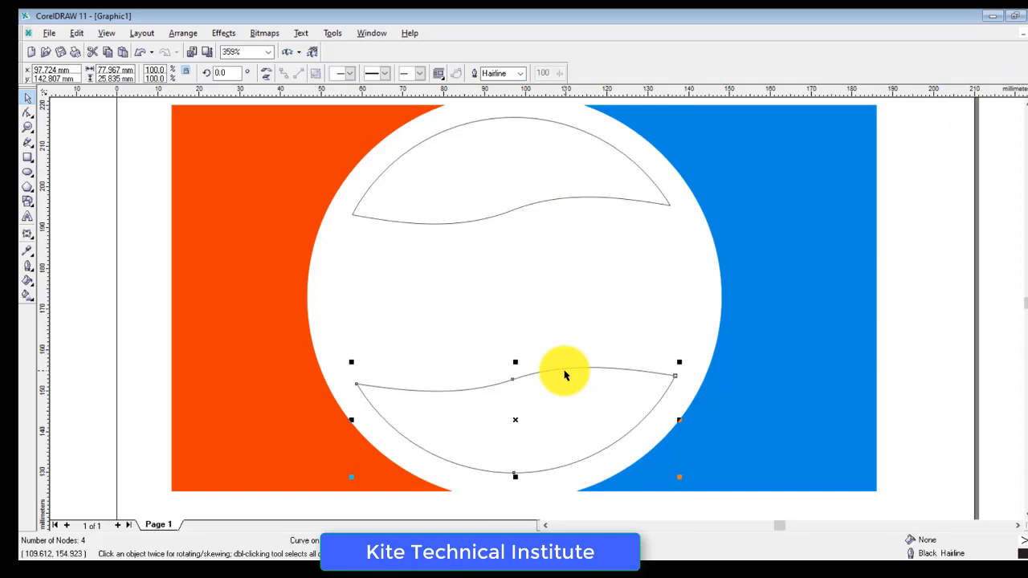
# Step: Check the reference logo's colours in the browser and fill the upper circle piece with red in CorelDRAW
pyautogui.click(587, 201)
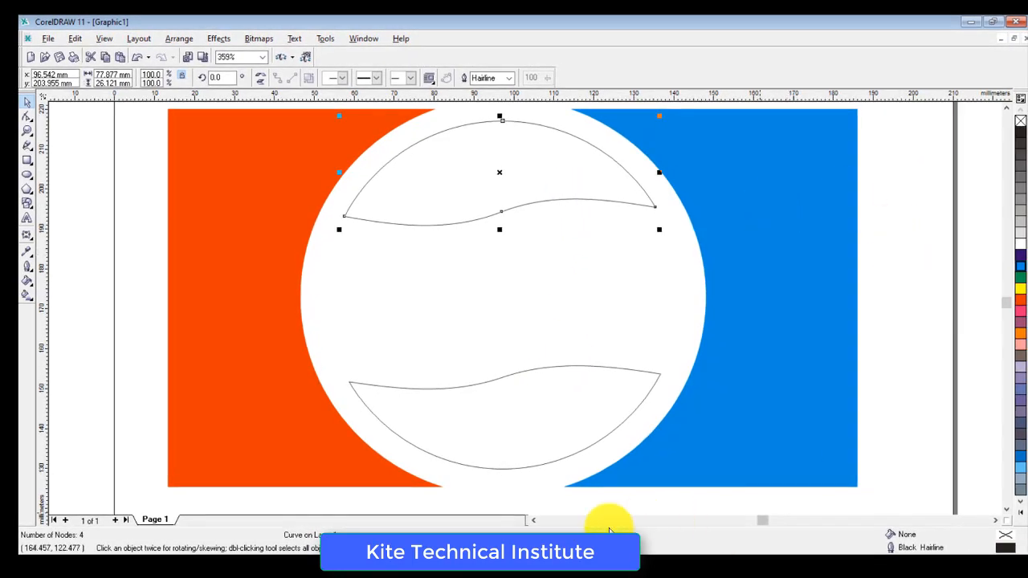
pyautogui.click(580, 562)
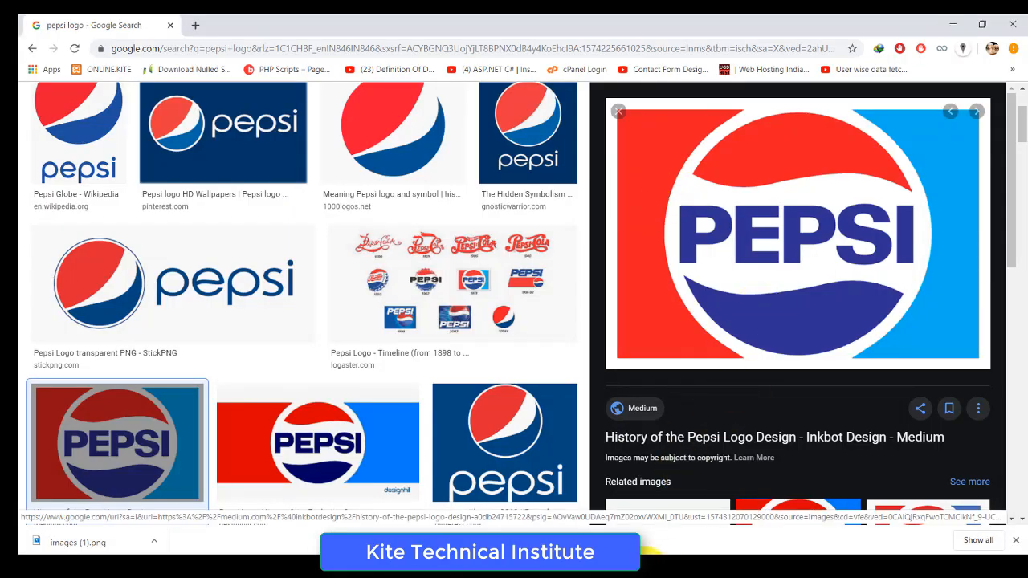
pyautogui.click(652, 562)
pyautogui.click(1022, 305)
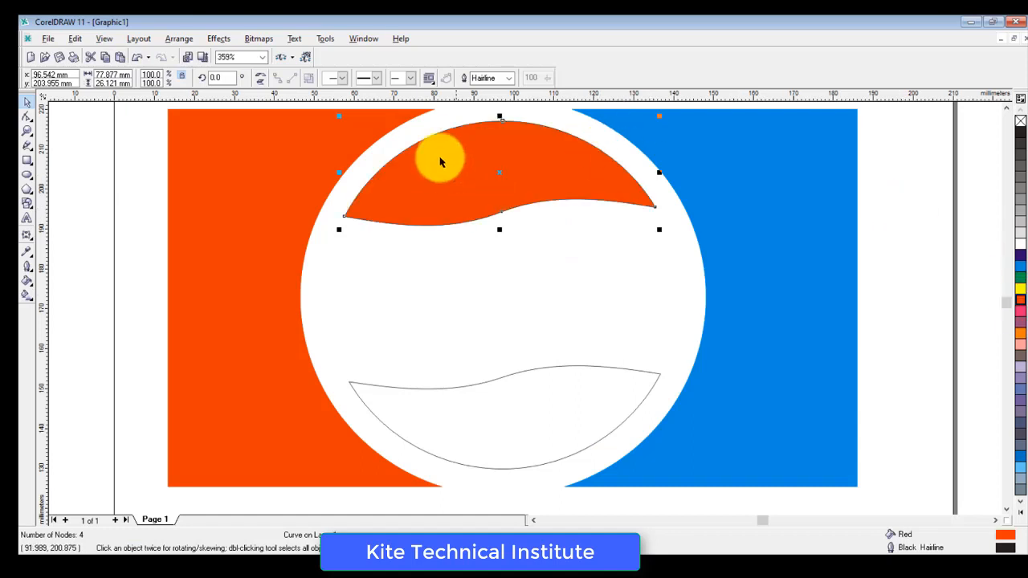
# Step: Set the upper circle piece's outline colour to red in the Outline Pen settings
pyautogui.doubleClick(1006, 548)
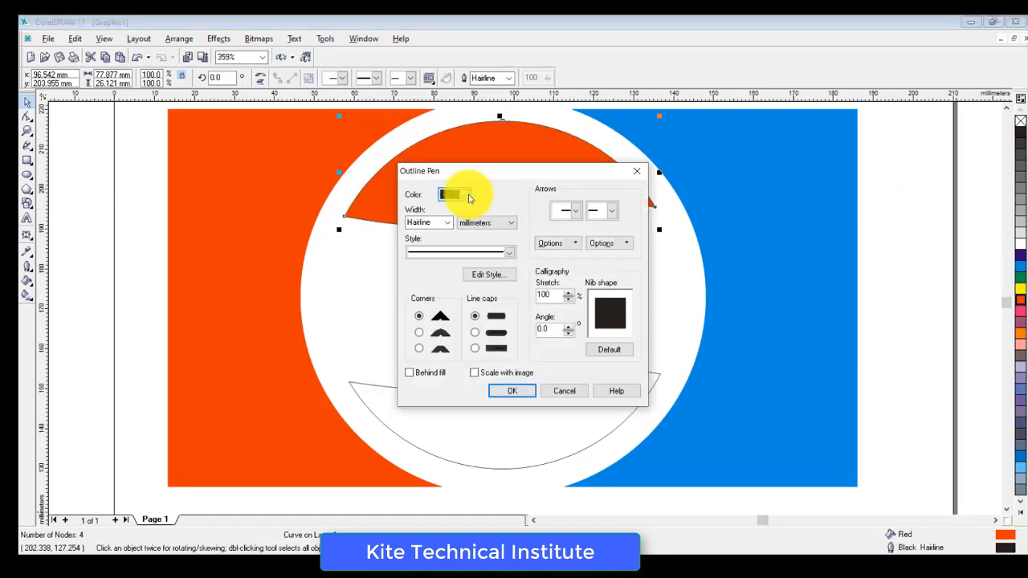
pyautogui.click(456, 195)
pyautogui.click(467, 216)
pyautogui.click(506, 392)
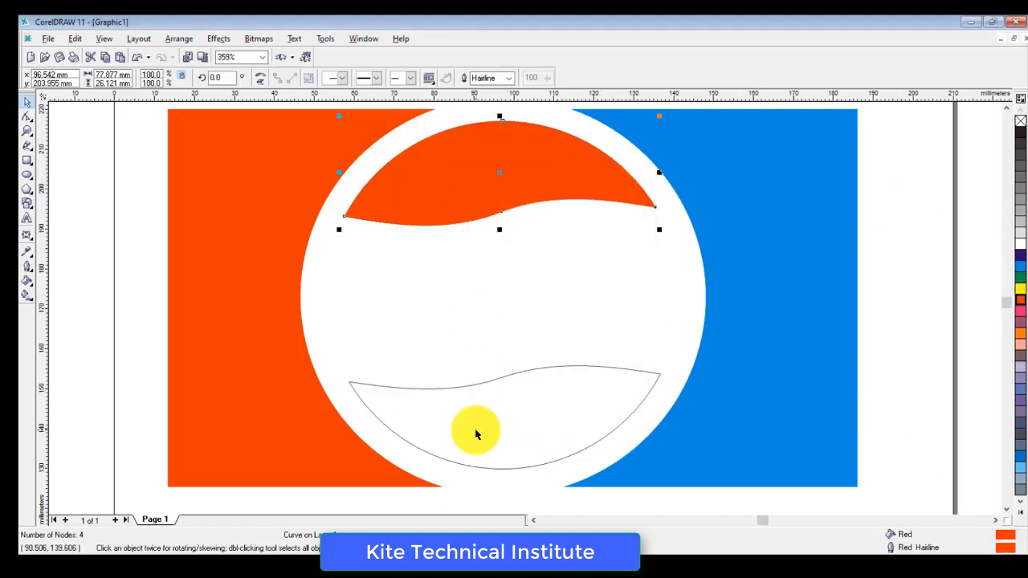
# Step: Fill the lower circle piece with blue and set its outline to a matching colour in the Outline Pen settings
pyautogui.click(475, 387)
pyautogui.click(1021, 257)
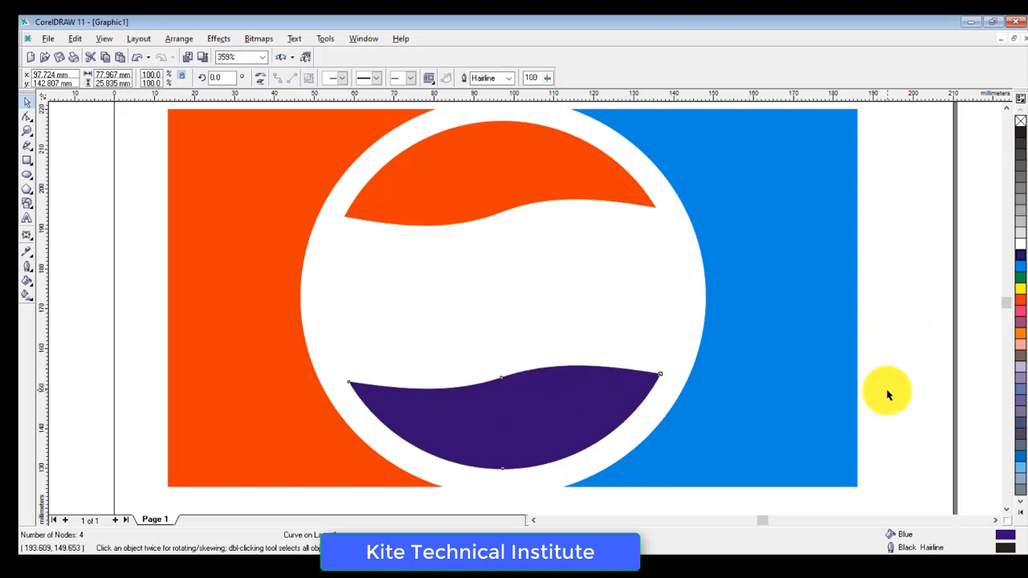
pyautogui.doubleClick(1007, 548)
pyautogui.click(464, 195)
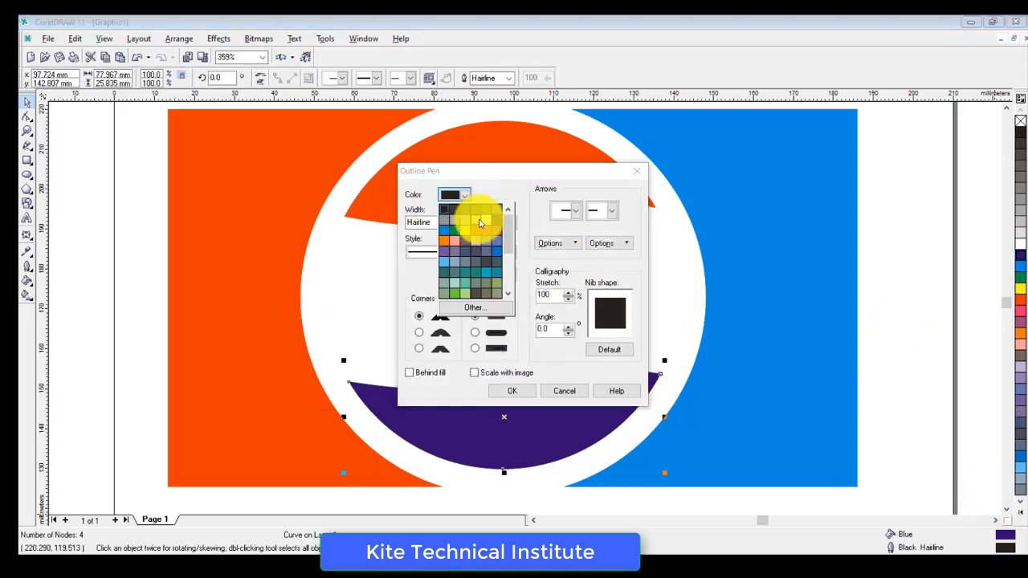
pyautogui.click(476, 214)
pyautogui.click(514, 390)
pyautogui.click(608, 272)
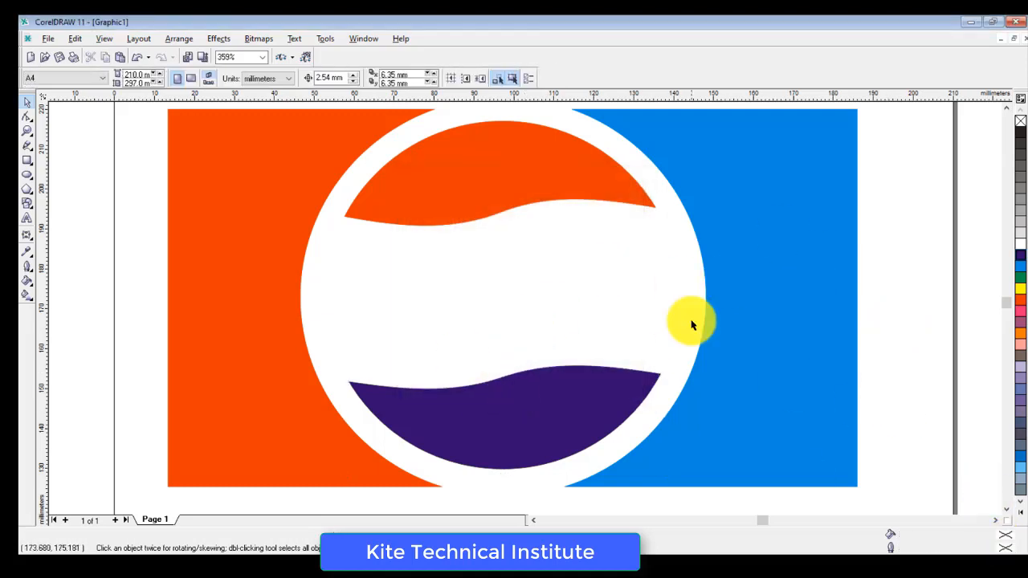
# Step: Switch to Notepad and add the line "After Coloring , Now WRITE PEPSI in ARIAL BLACK font......" below the Break Curve Apart note
pyautogui.click(482, 566)
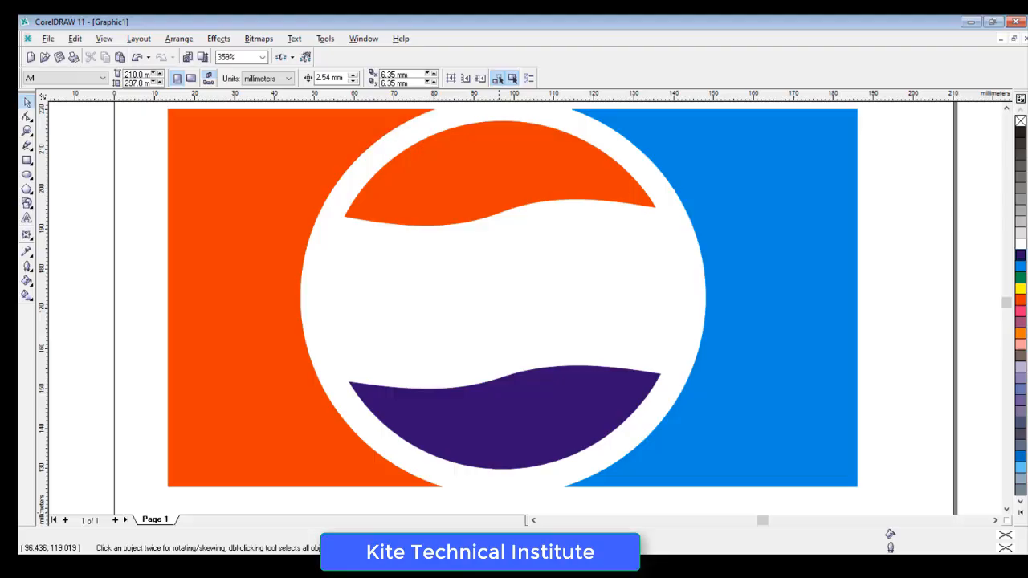
pyautogui.hotkey('alt', 'Tab')
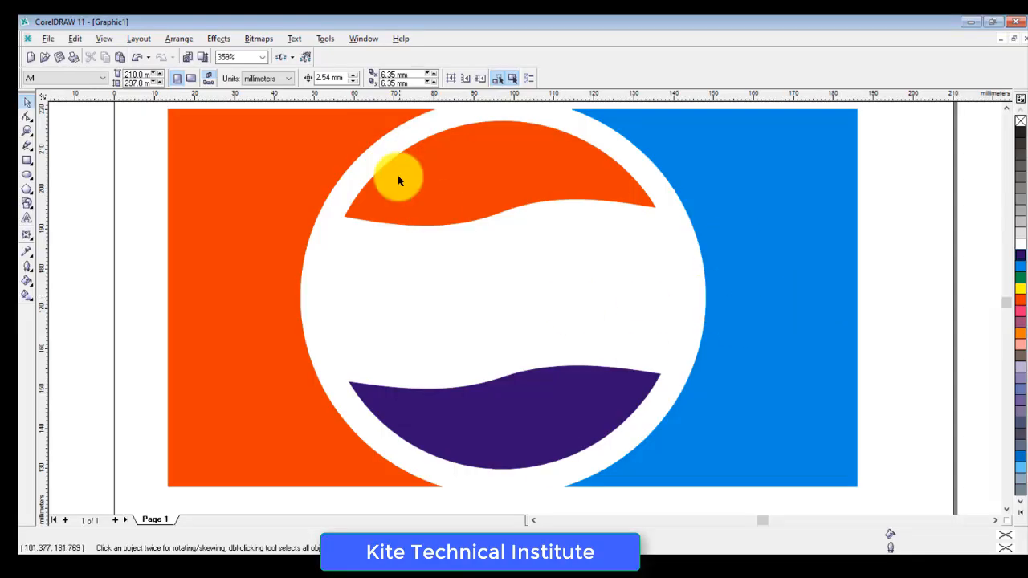
pyautogui.click(580, 567)
pyautogui.press('Return')
pyautogui.press('Return')
pyautogui.press('Return')
pyautogui.write('No')
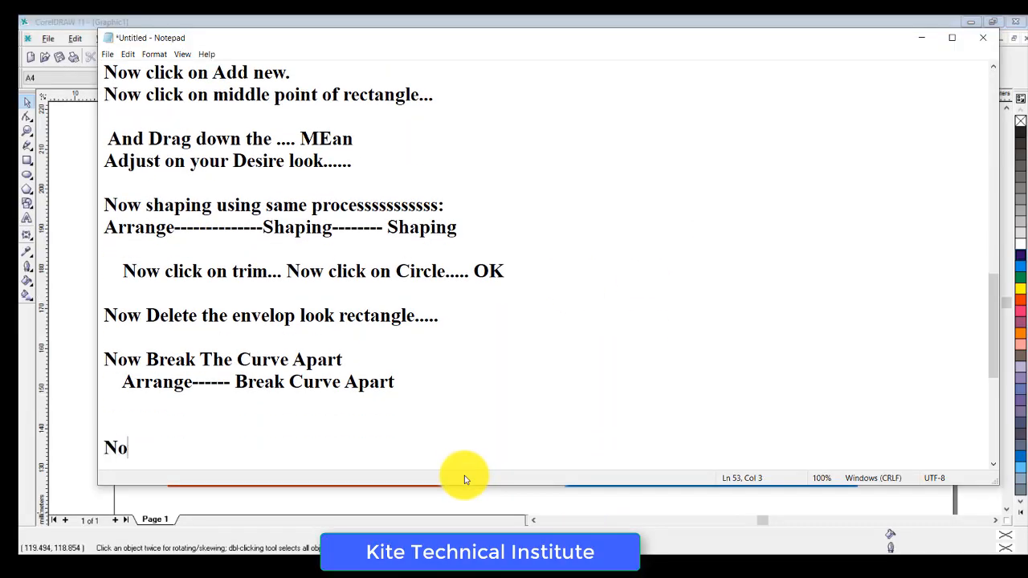
pyautogui.write('w')
pyautogui.press('BackSpace')
pyautogui.press('BackSpace')
pyautogui.press('BackSpace')
pyautogui.press('BackSpace')
pyautogui.write('After ')
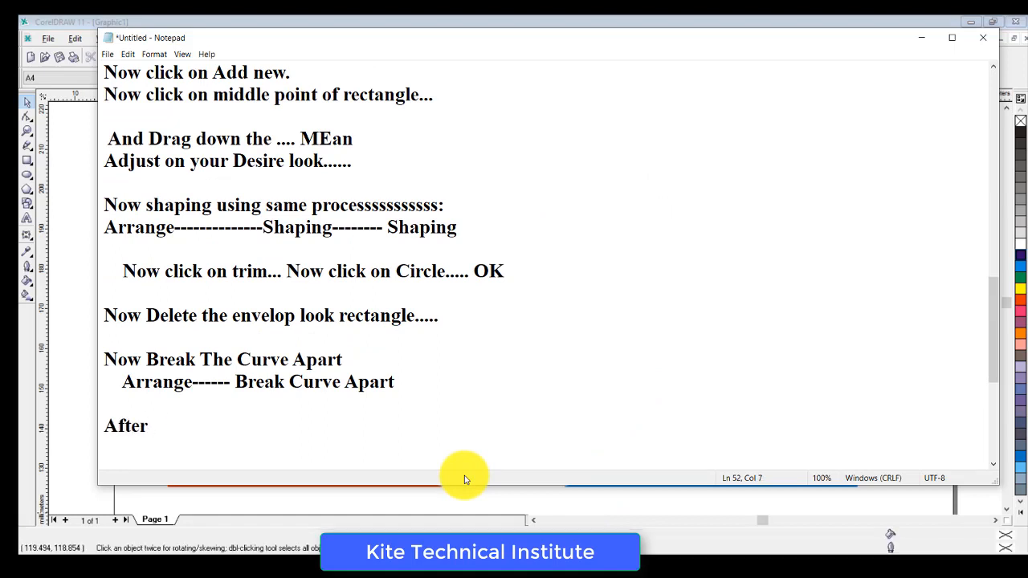
pyautogui.write('Coloring , N')
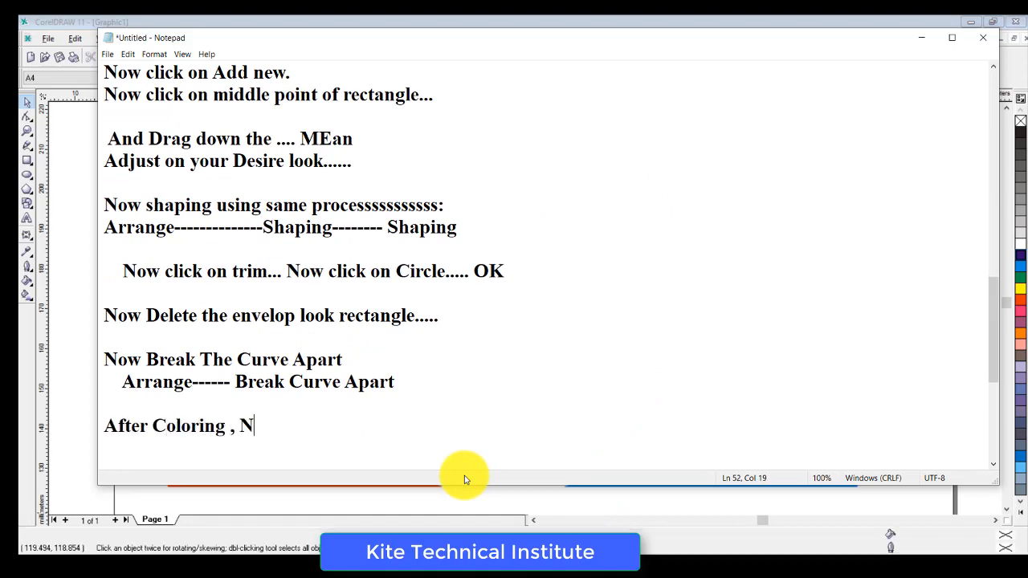
pyautogui.write('ow WRITE ')
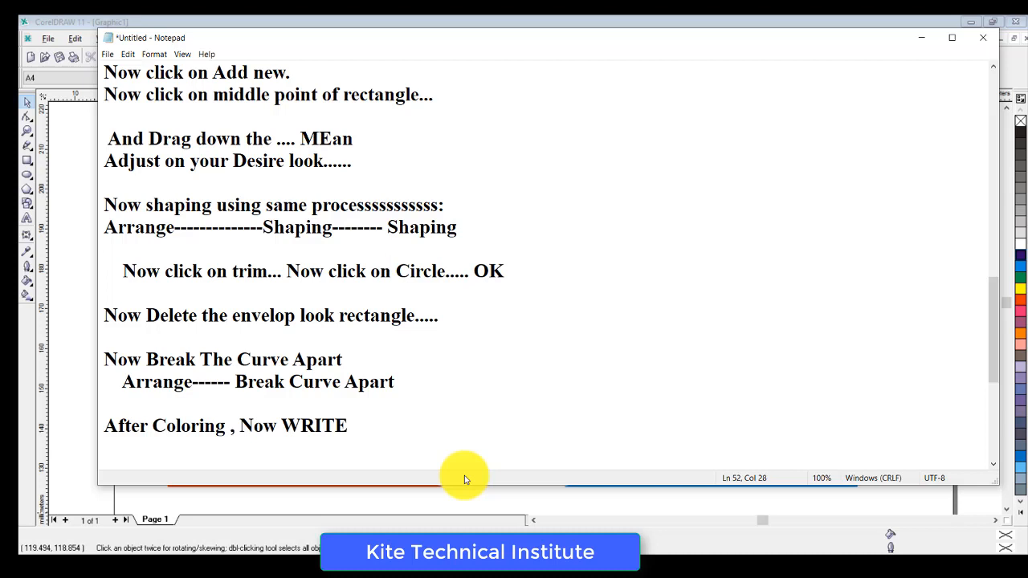
pyautogui.write('PEPSI in ')
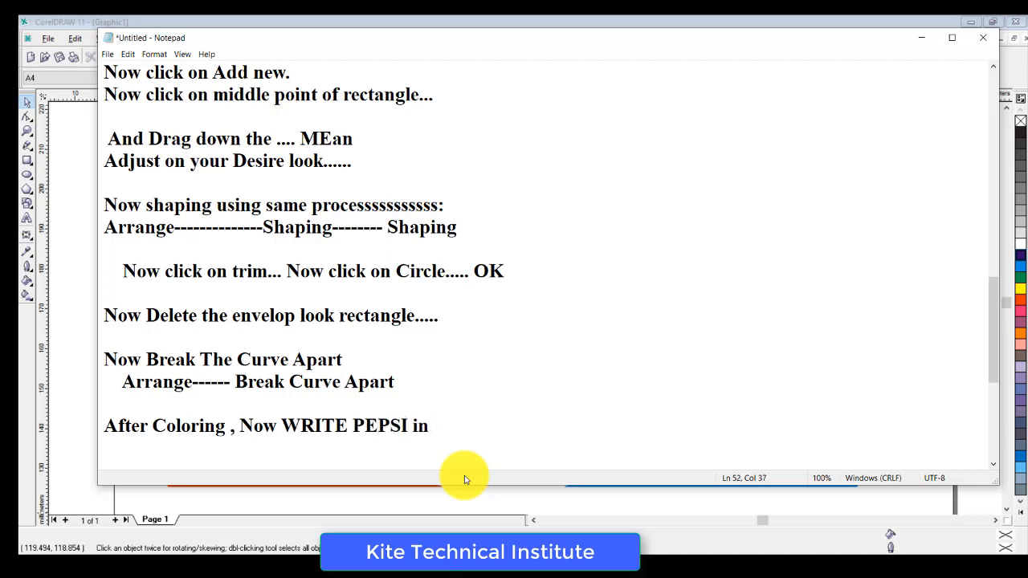
pyautogui.write('ARIAL N')
pyautogui.press('BackSpace')
pyautogui.write('B')
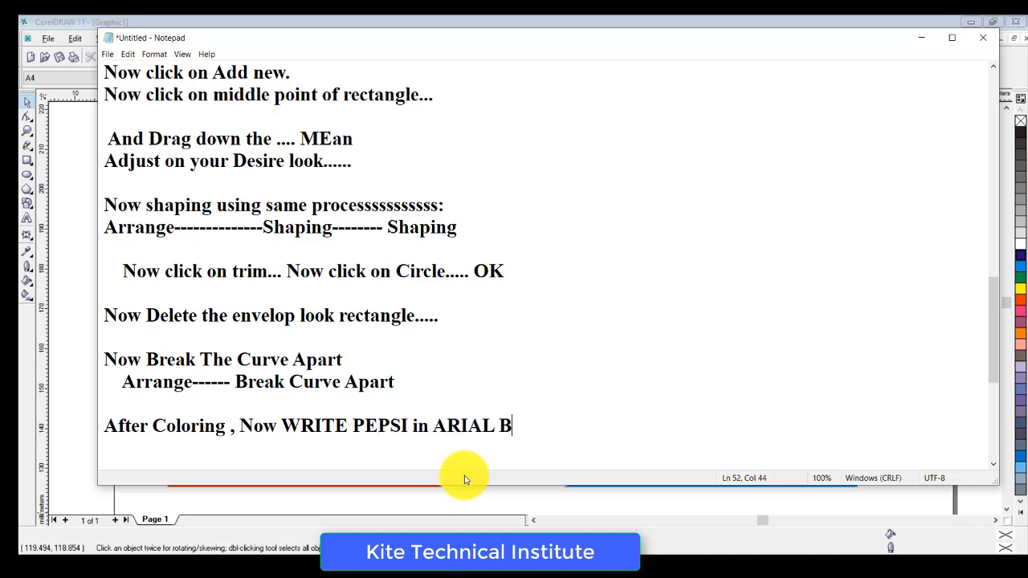
pyautogui.write('LACK font......')
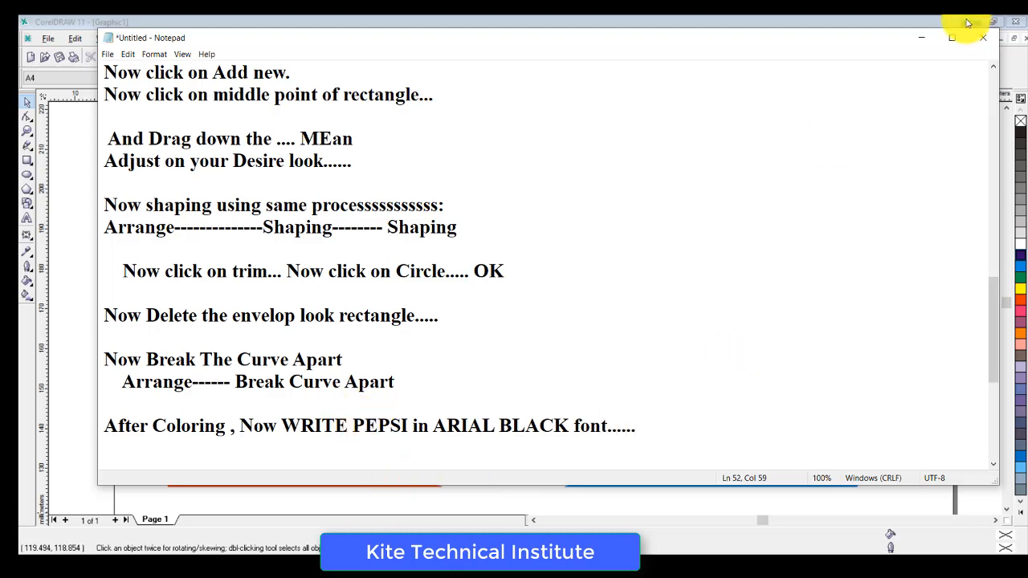
# Step: Return to CorelDRAW and add the artistic text "PEPSI" in the white band between the two circle pieces
pyautogui.click(921, 38)
pyautogui.click(27, 219)
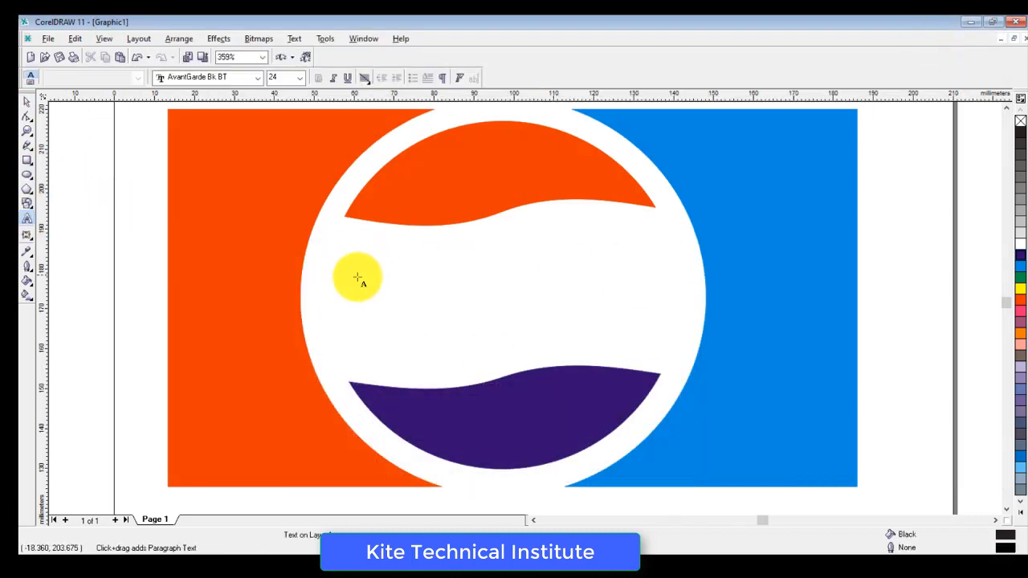
pyautogui.click(360, 299)
pyautogui.write('PEPSI')
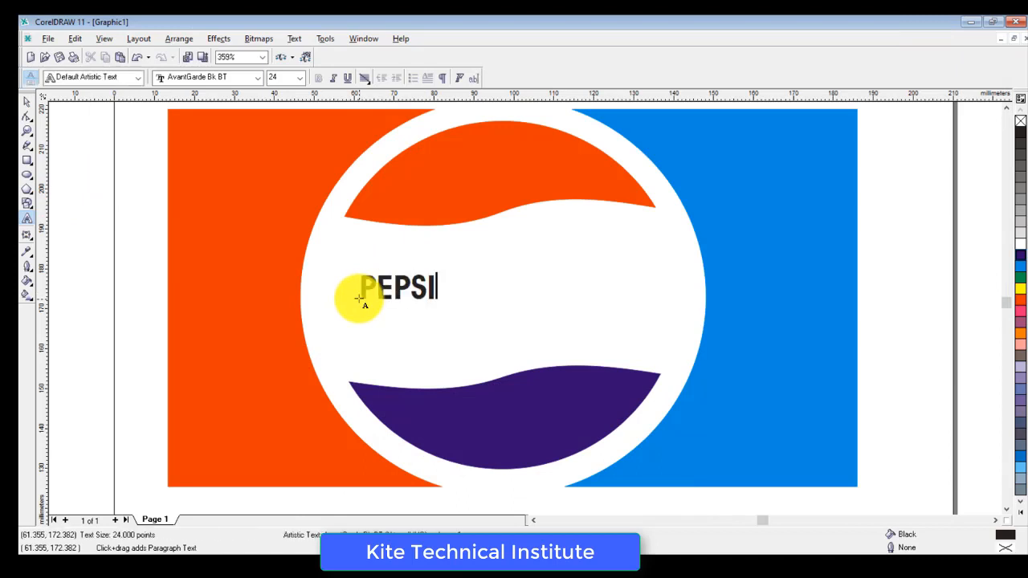
pyautogui.click(402, 564)
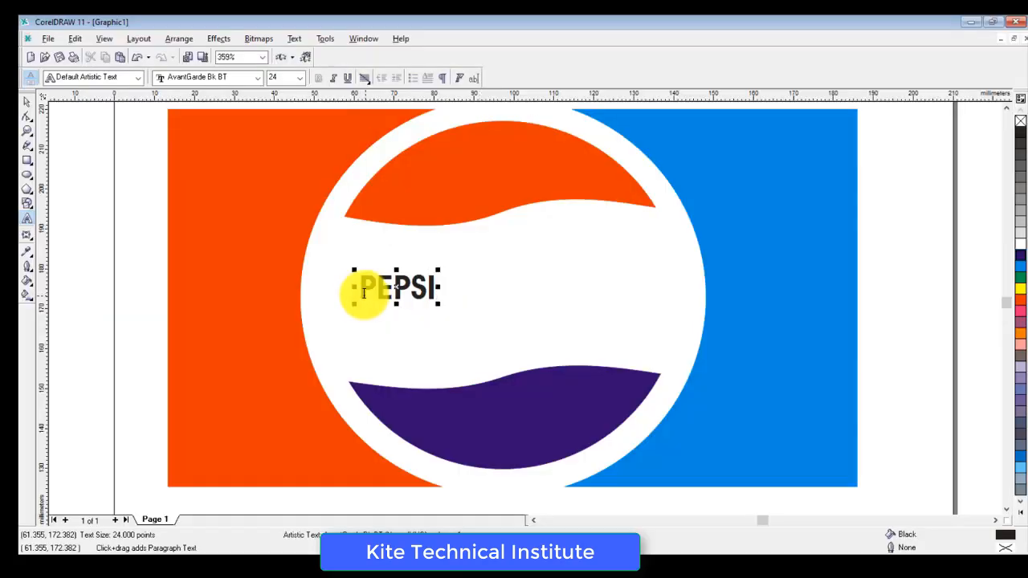
# Step: Set the PEPSI text's font to Arial Black and fill it with blue
pyautogui.moveTo(360, 294); pyautogui.dragTo(501, 281)
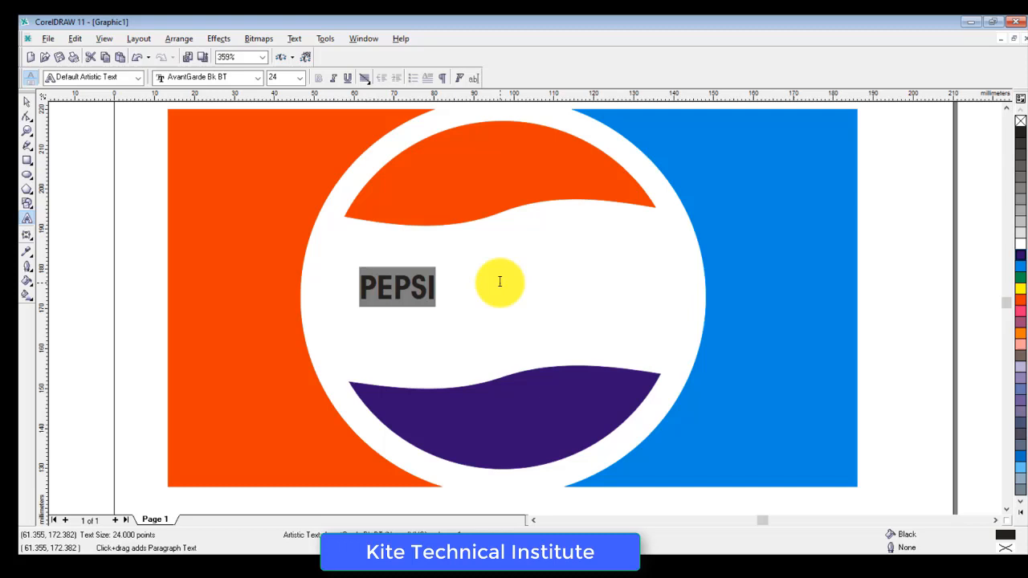
pyautogui.click(259, 78)
pyautogui.scroll(2, 307, 120)
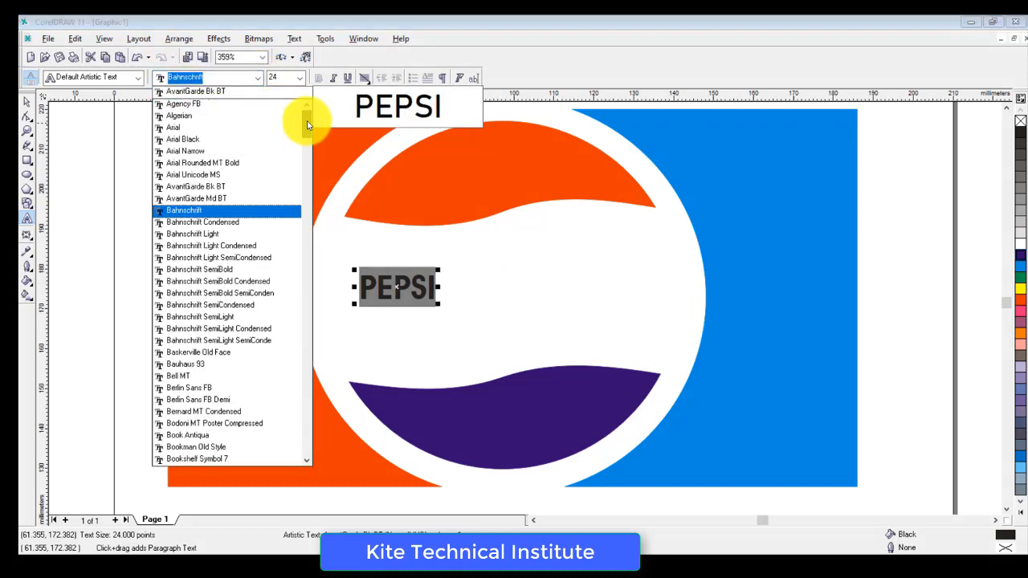
pyautogui.click(198, 140)
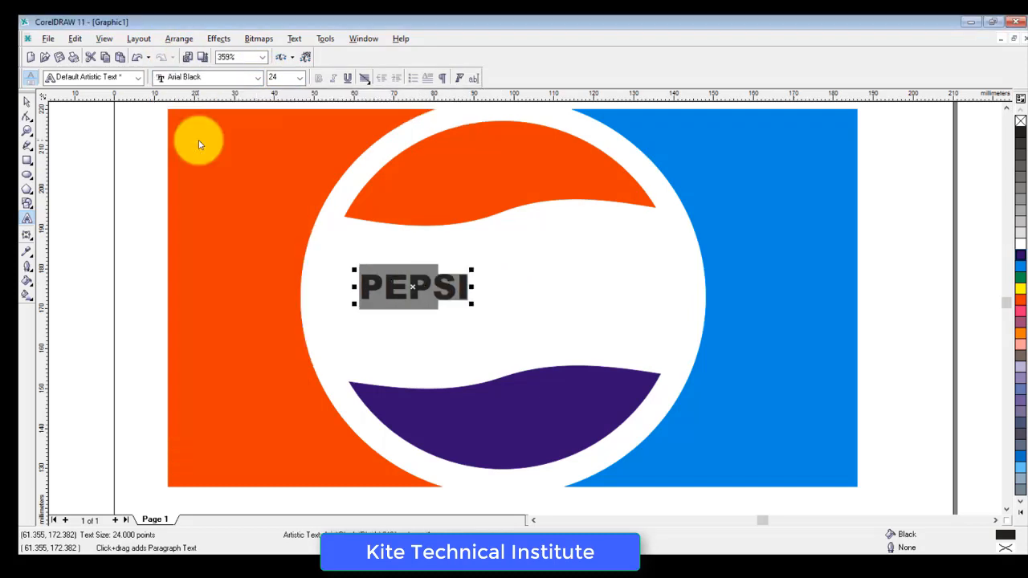
pyautogui.click(1018, 257)
pyautogui.click(435, 275)
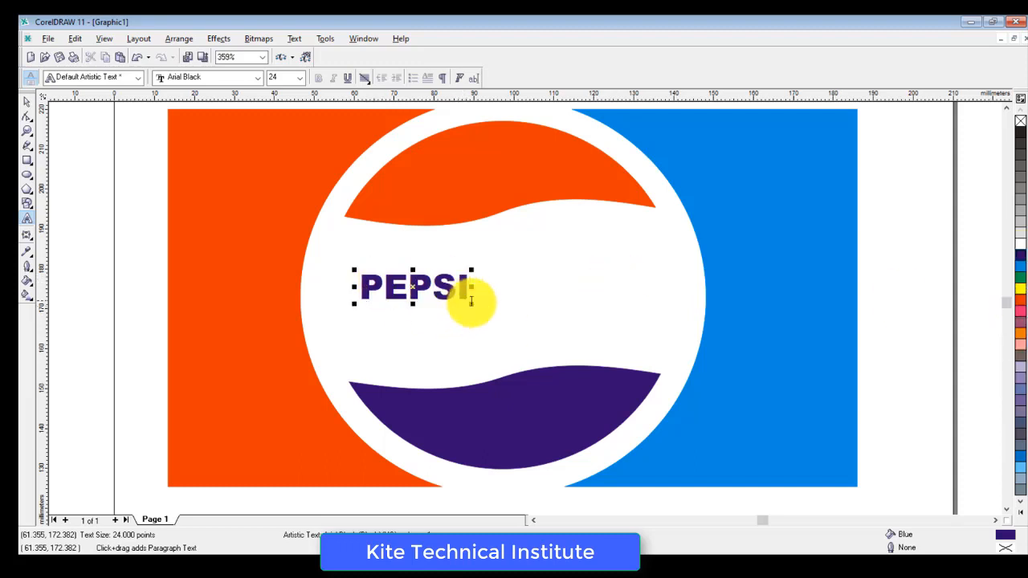
# Step: Enlarge the PEPSI text to about 68 pt, widen it to span the white band, and centre it vertically between the coloured pieces
pyautogui.moveTo(471, 306); pyautogui.dragTo(668, 351)
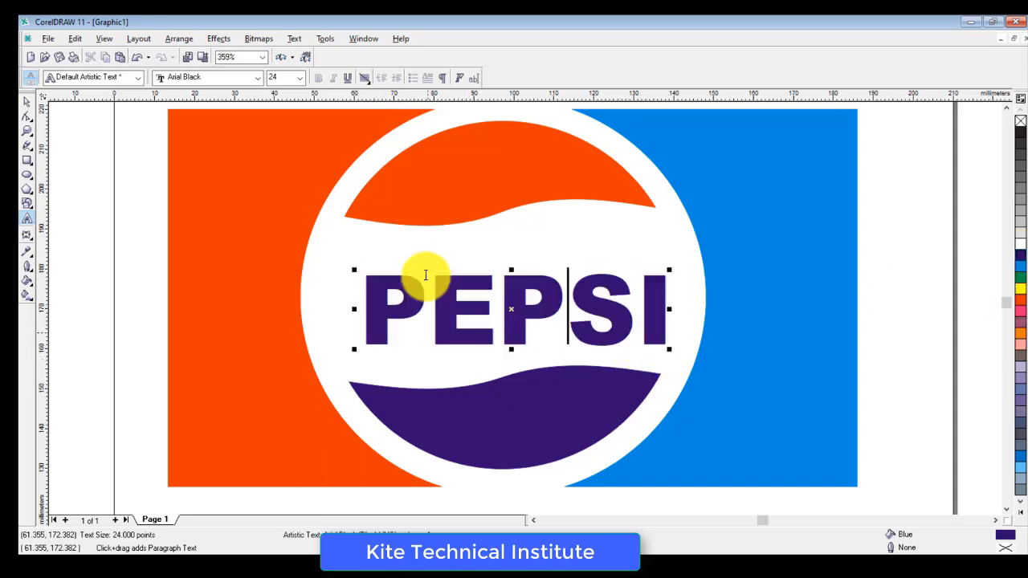
pyautogui.moveTo(355, 309); pyautogui.dragTo(335, 309)
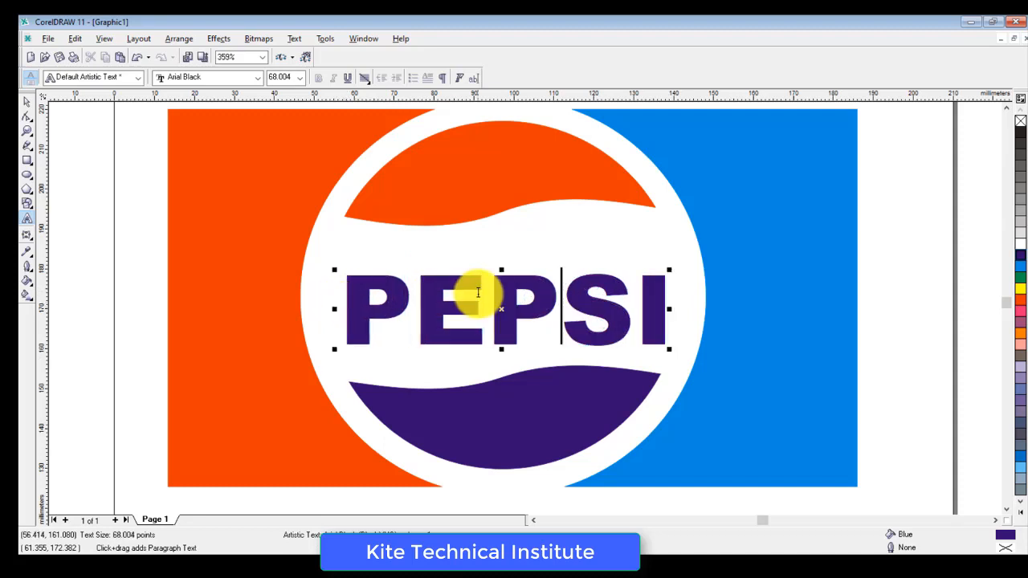
pyautogui.click(28, 104)
pyautogui.moveTo(500, 294); pyautogui.dragTo(500, 288)
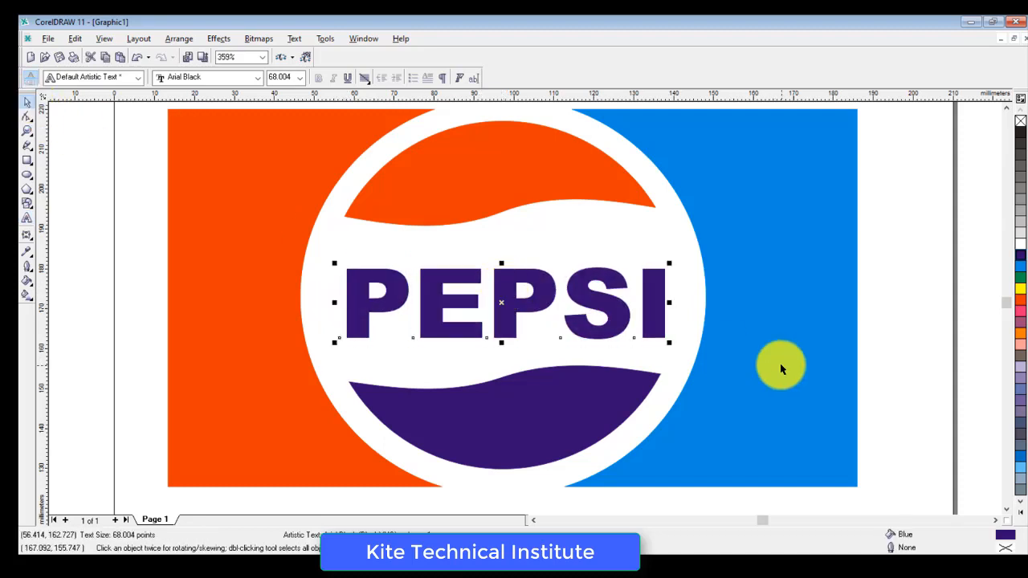
pyautogui.click(926, 351)
pyautogui.click(603, 314)
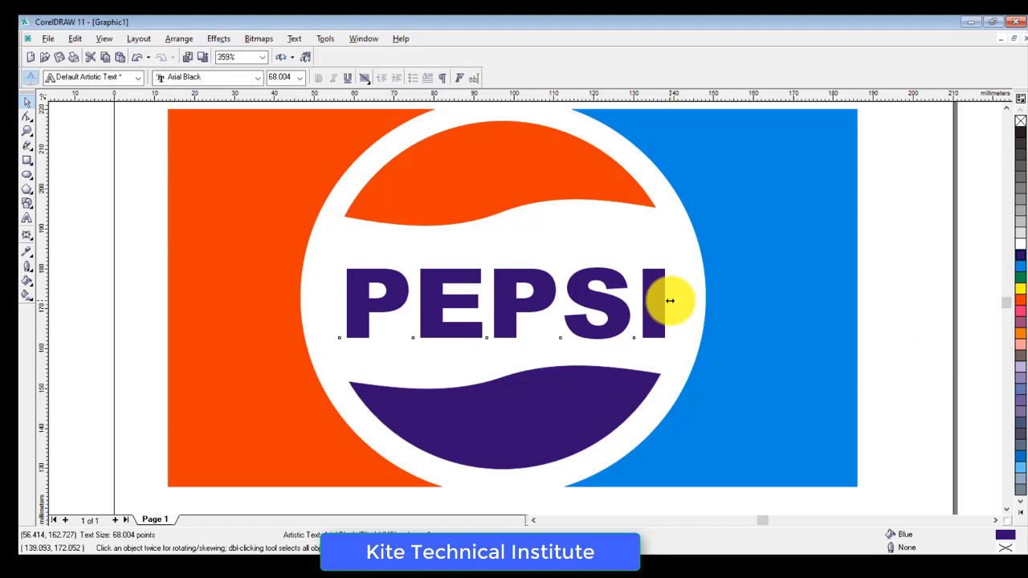
pyautogui.click(919, 305)
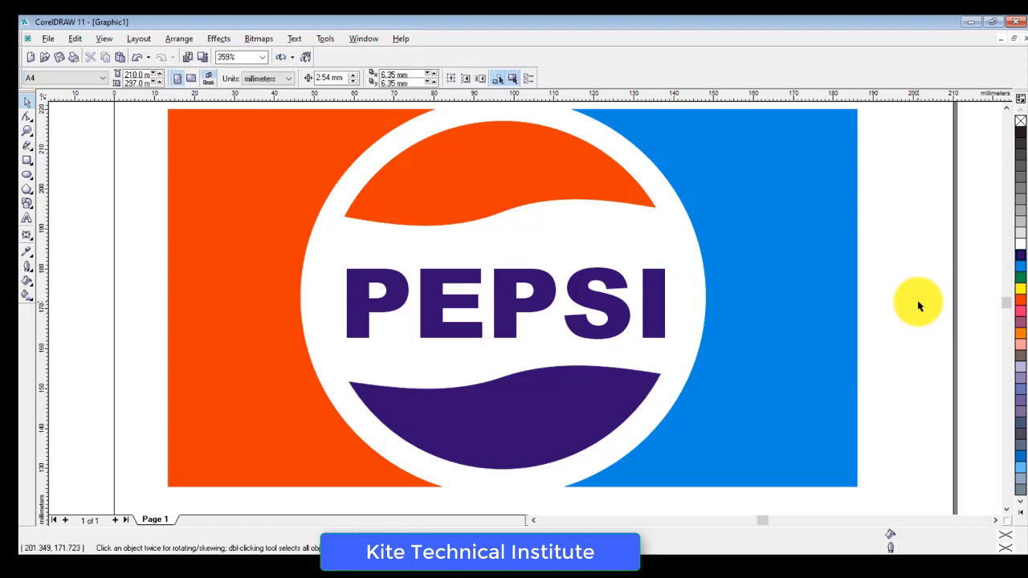
# Step: In Notepad, add the line "NOW THIS IS THE COMPLETE LOGO OF PEPSIIIII" and start another line below it with "PLEAS"
pyautogui.hotkey('alt', 'Tab')
pyautogui.press('Return')
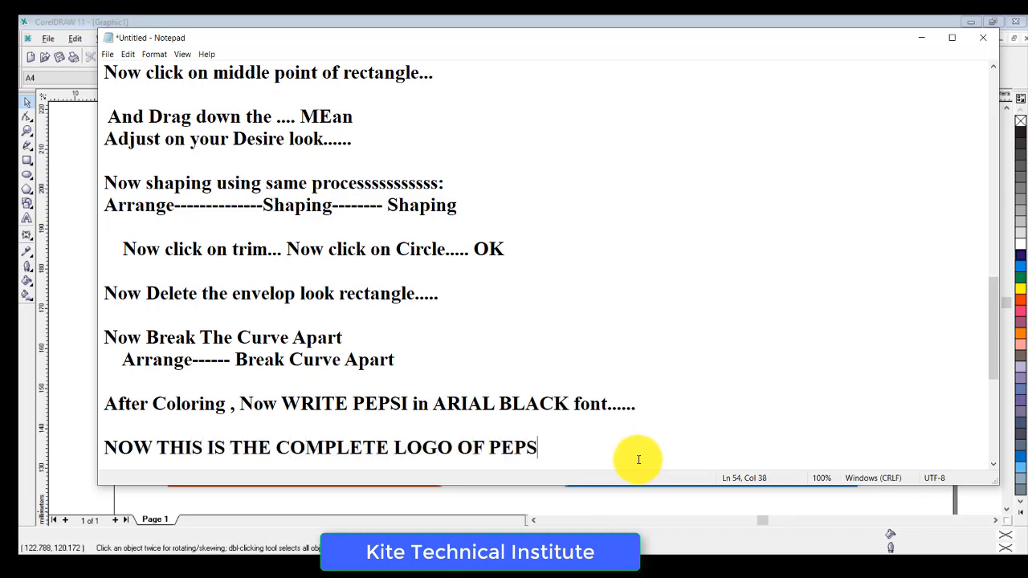
pyautogui.press('Return')
pyautogui.press('Return')
pyautogui.write('PLEAS')
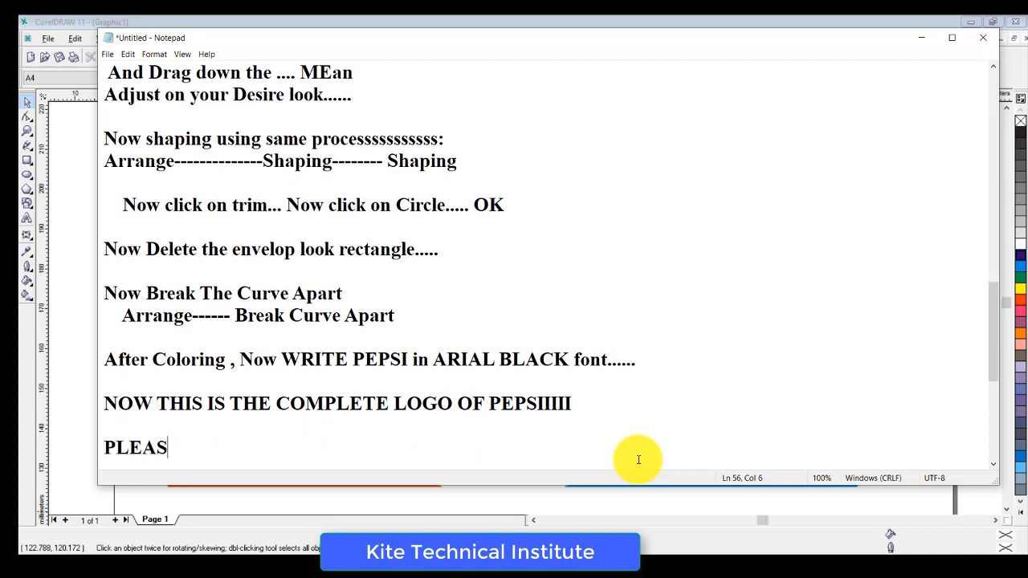